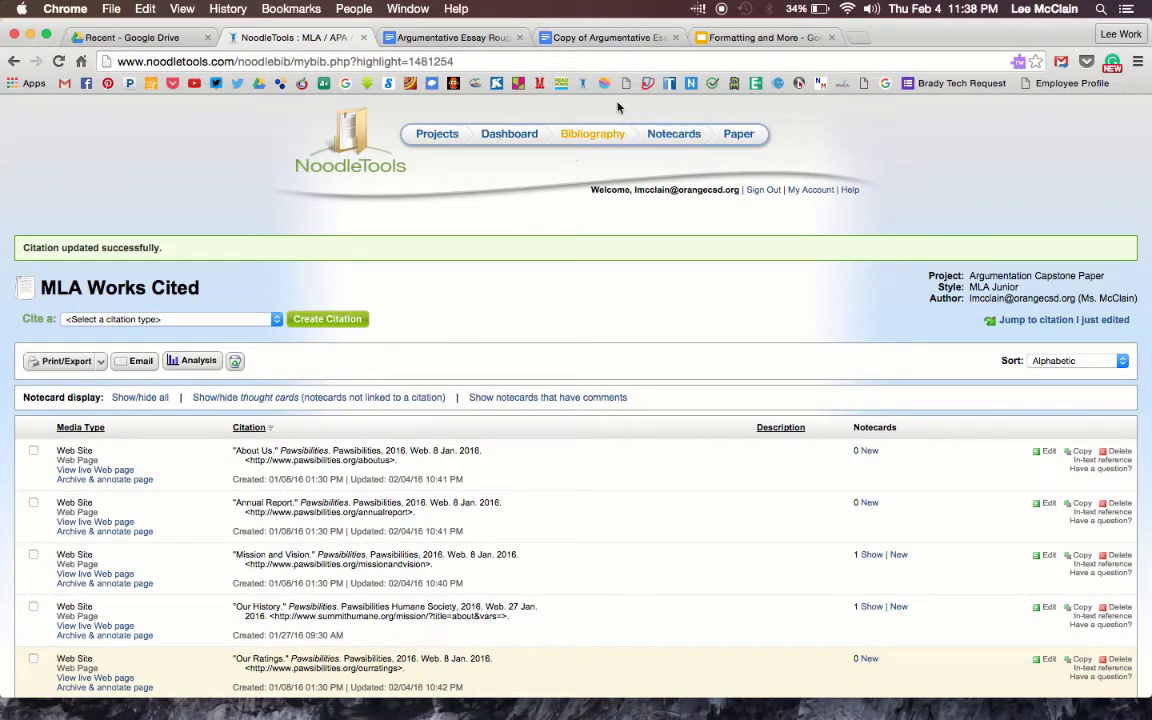
Export the MLA Works Cited list of the Argumentation Capstone Paper project to Google Docs using the school account.
scroll(528, 251, down, 5)
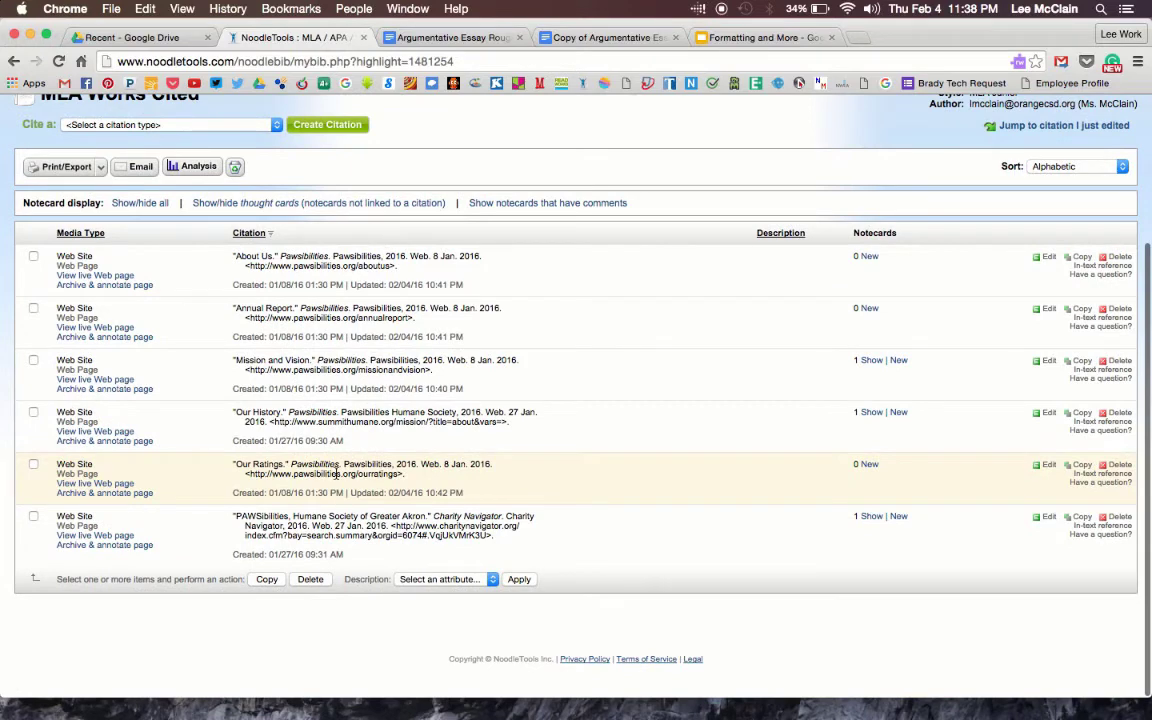
scroll(333, 262, up, 1)
scroll(333, 262, up, 1)
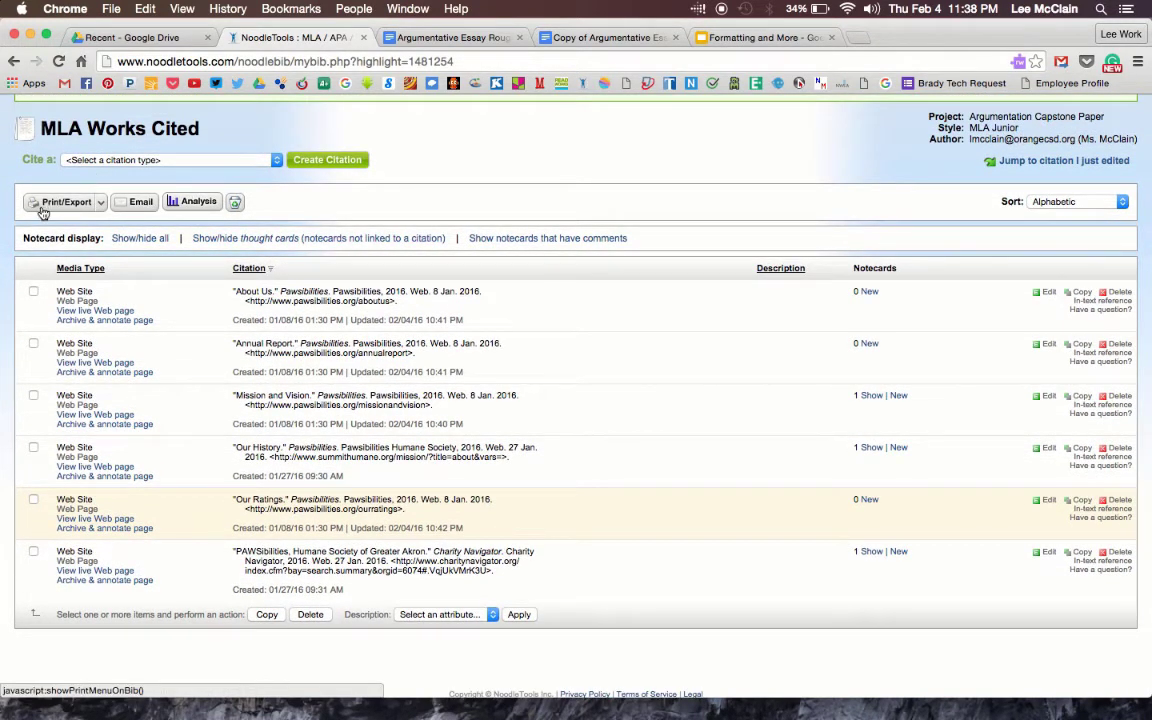
click(101, 204)
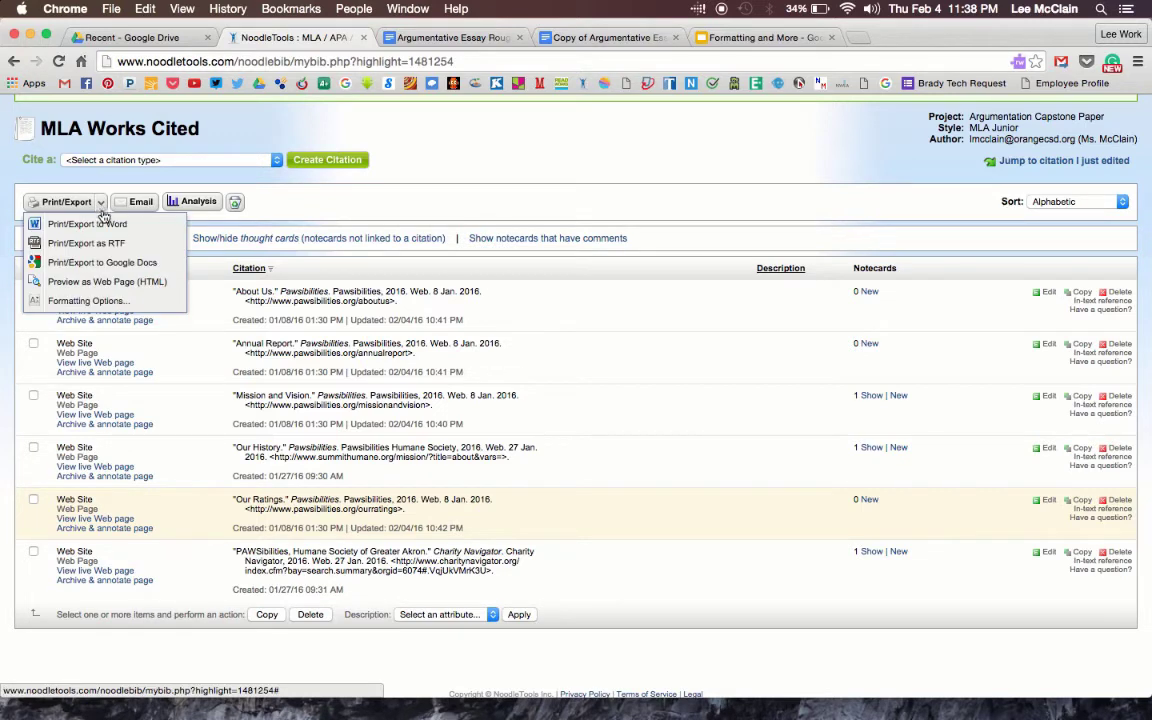
click(106, 264)
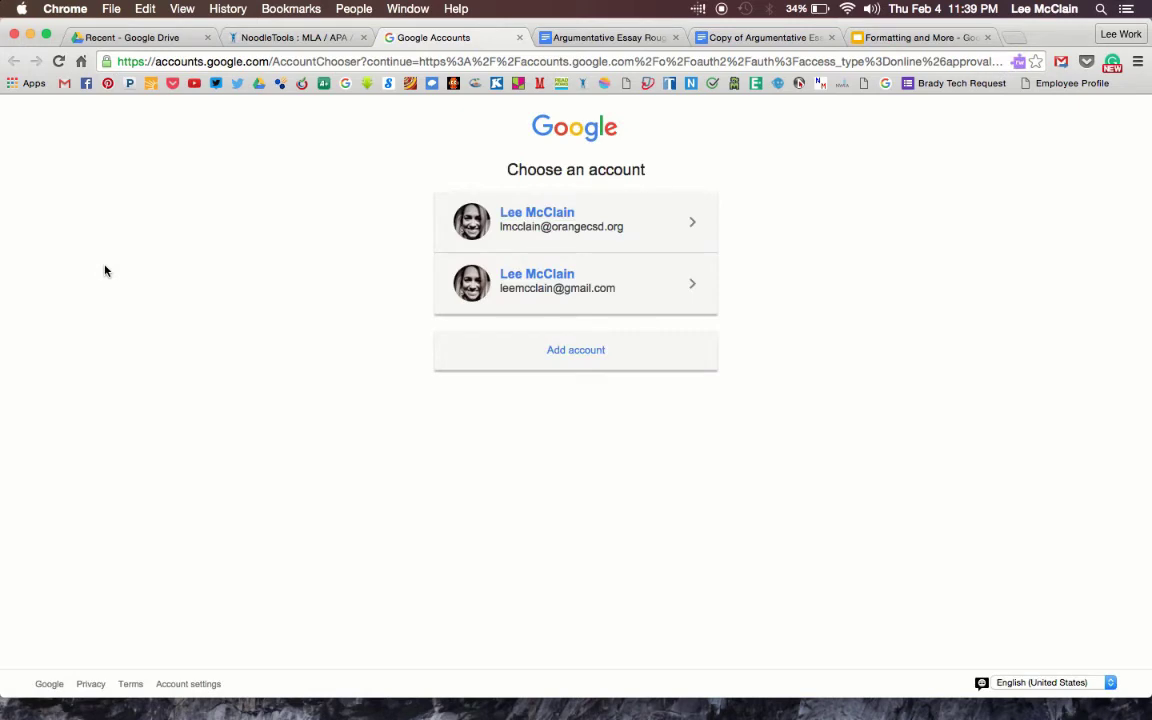
click(535, 224)
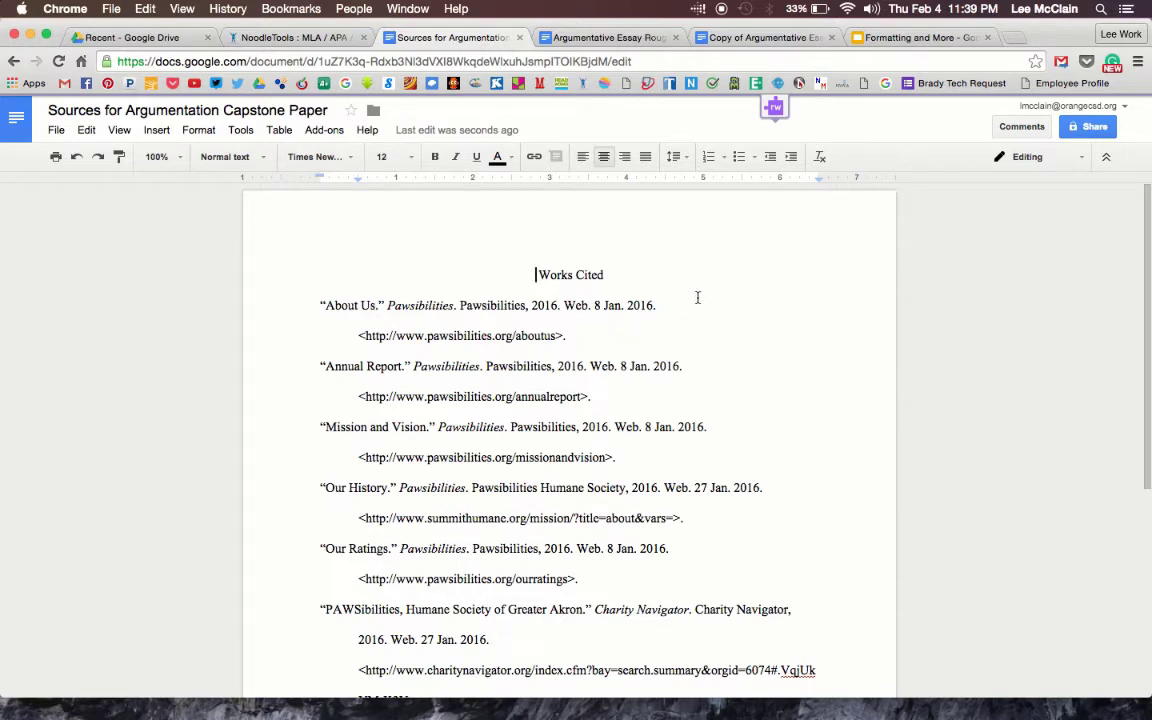
Copy the entire contents of the Sources for Argumentation Capstone Paper document, including the Works Cited title and all citations.
drag(318, 305, 568, 336)
click(322, 335)
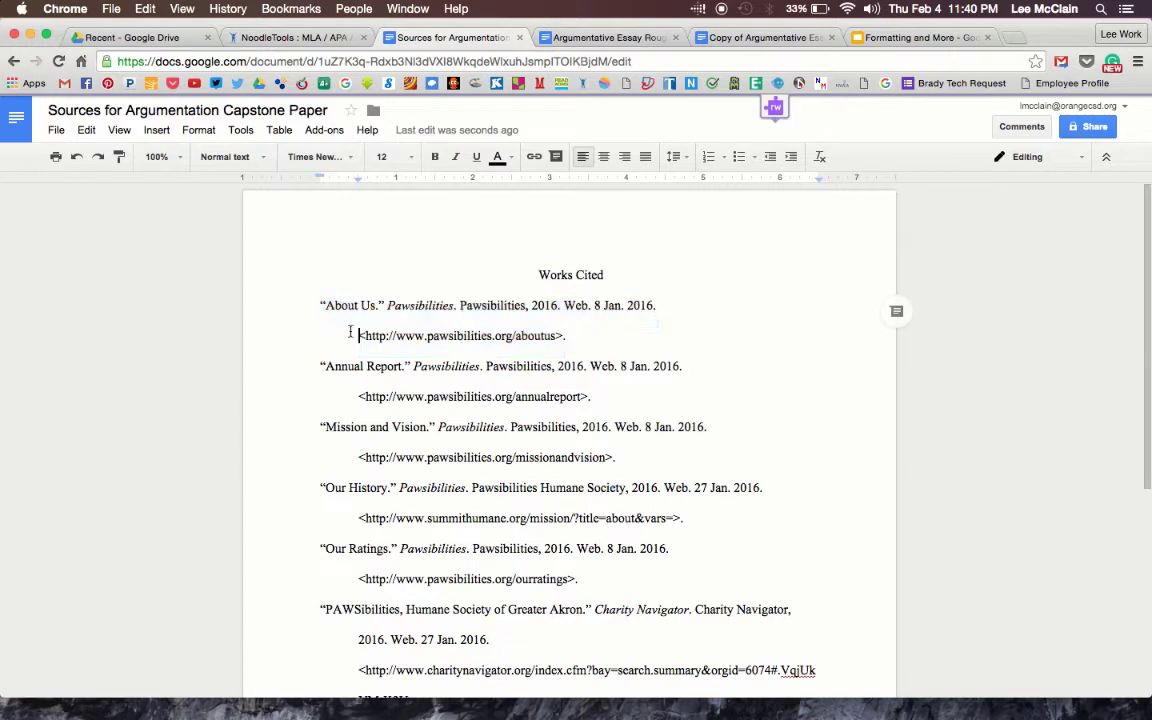
click(570, 335)
click(569, 37)
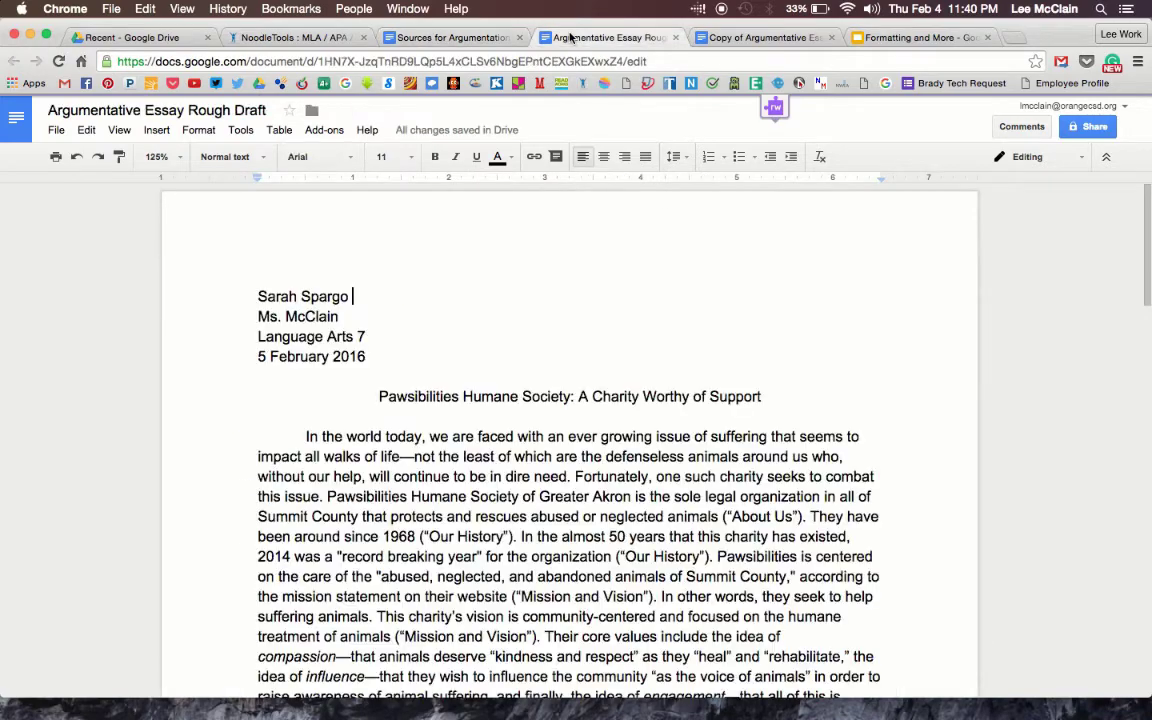
scroll(541, 407, down, 3)
scroll(538, 390, up, 4)
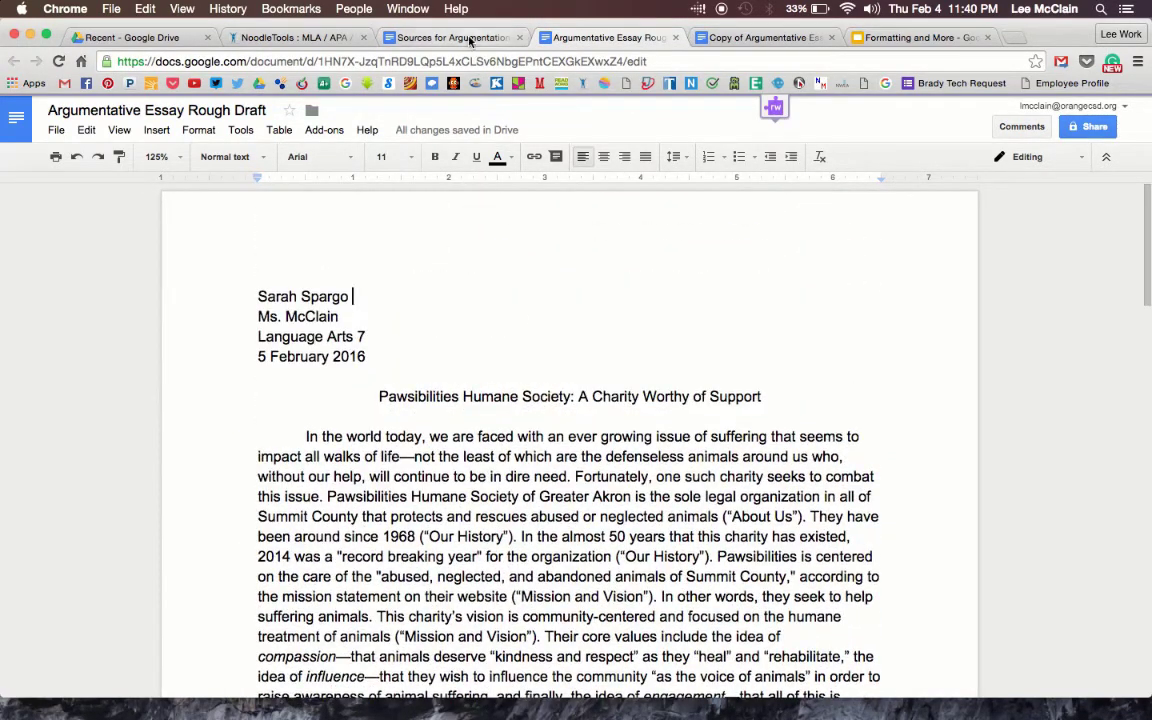
click(469, 40)
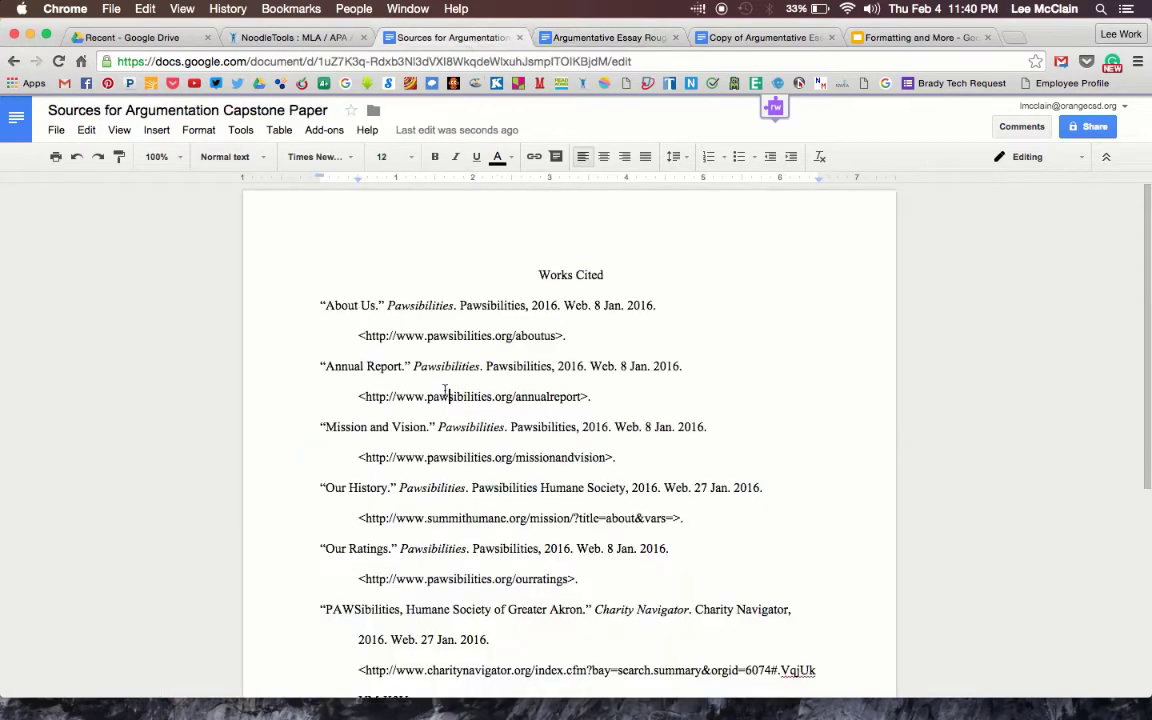
key(super+a)
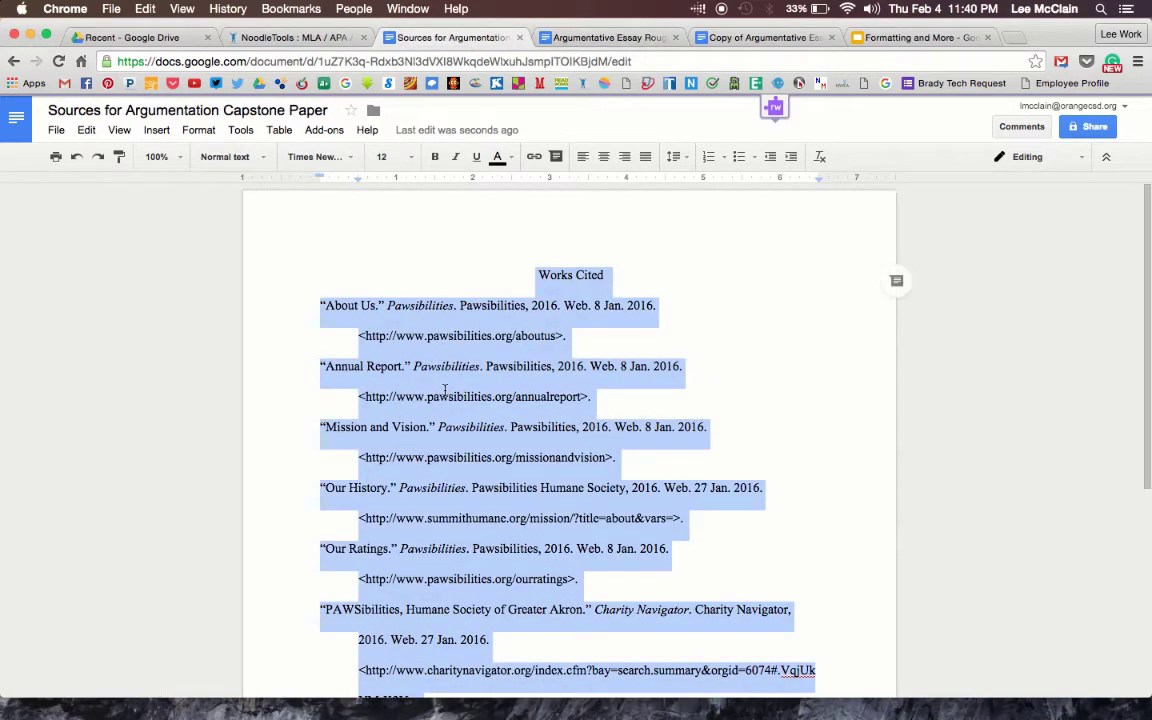
key(super+c)
Switch to the Argumentative Essay Rough Draft and add several blank lines after its concluding paragraph.
click(603, 38)
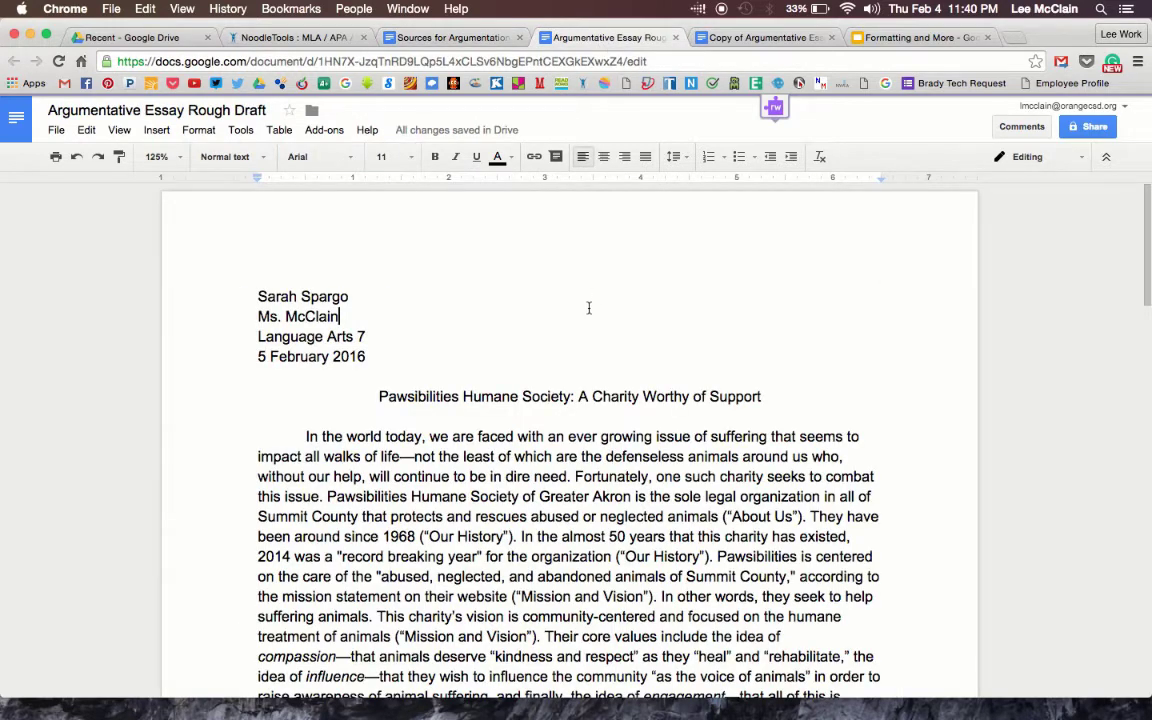
scroll(581, 342, down, 10)
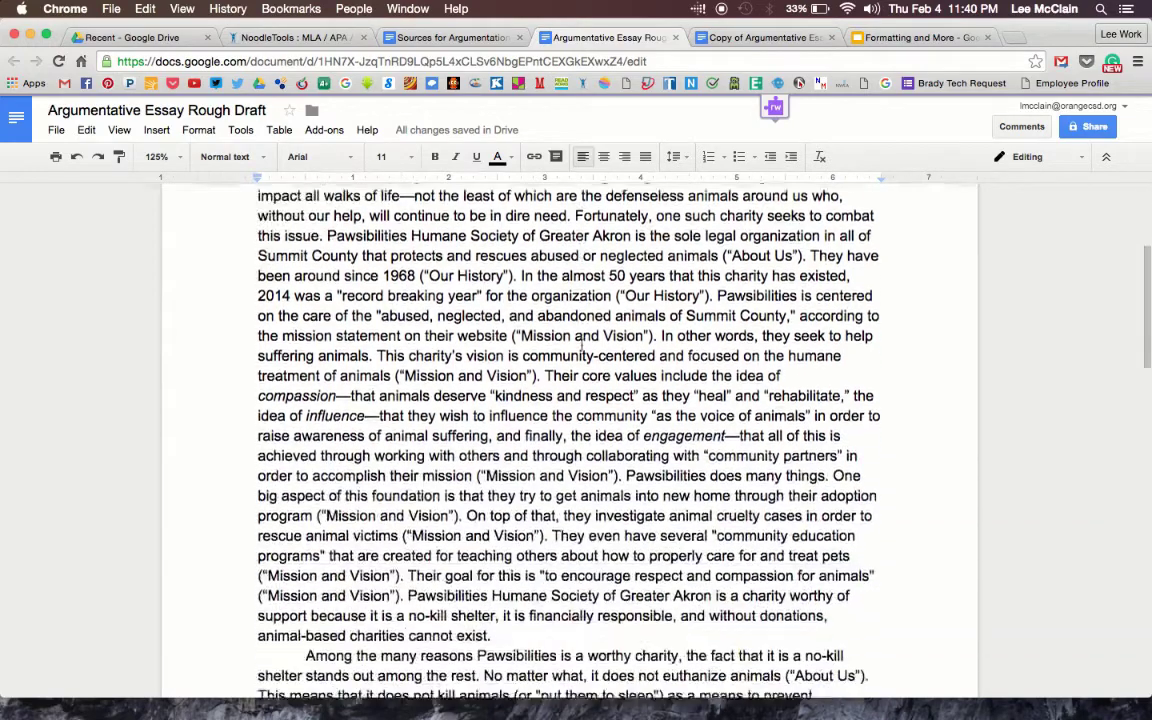
scroll(581, 342, down, 18)
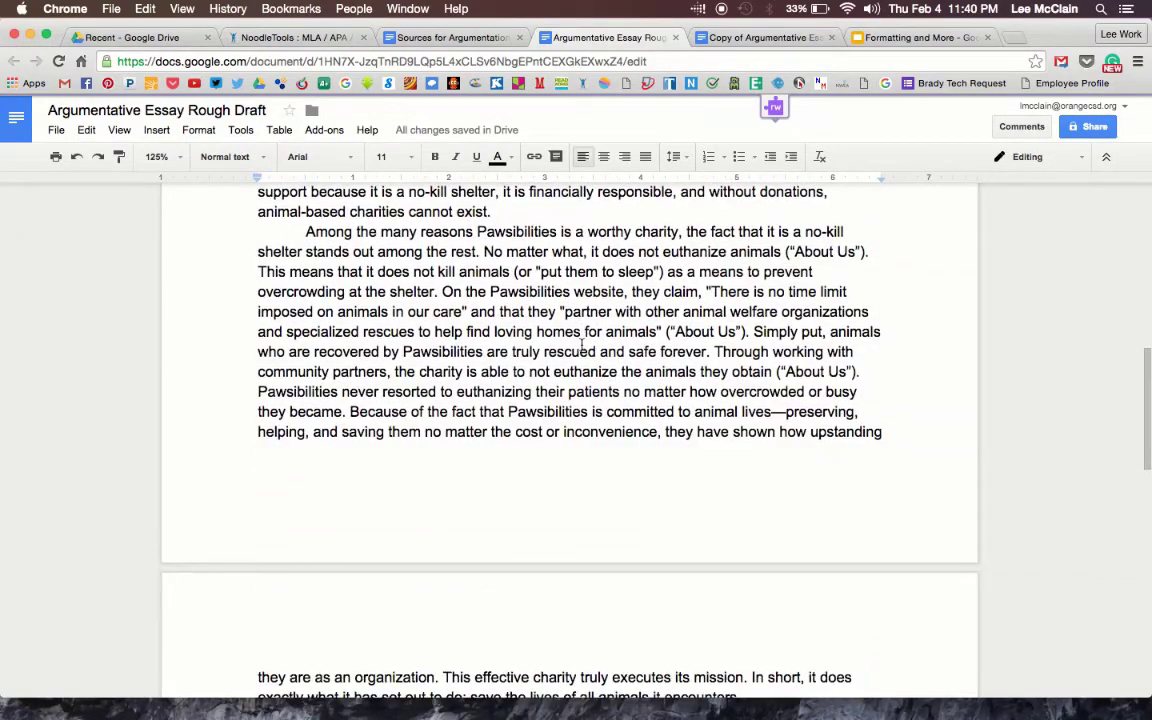
scroll(581, 342, down, 16)
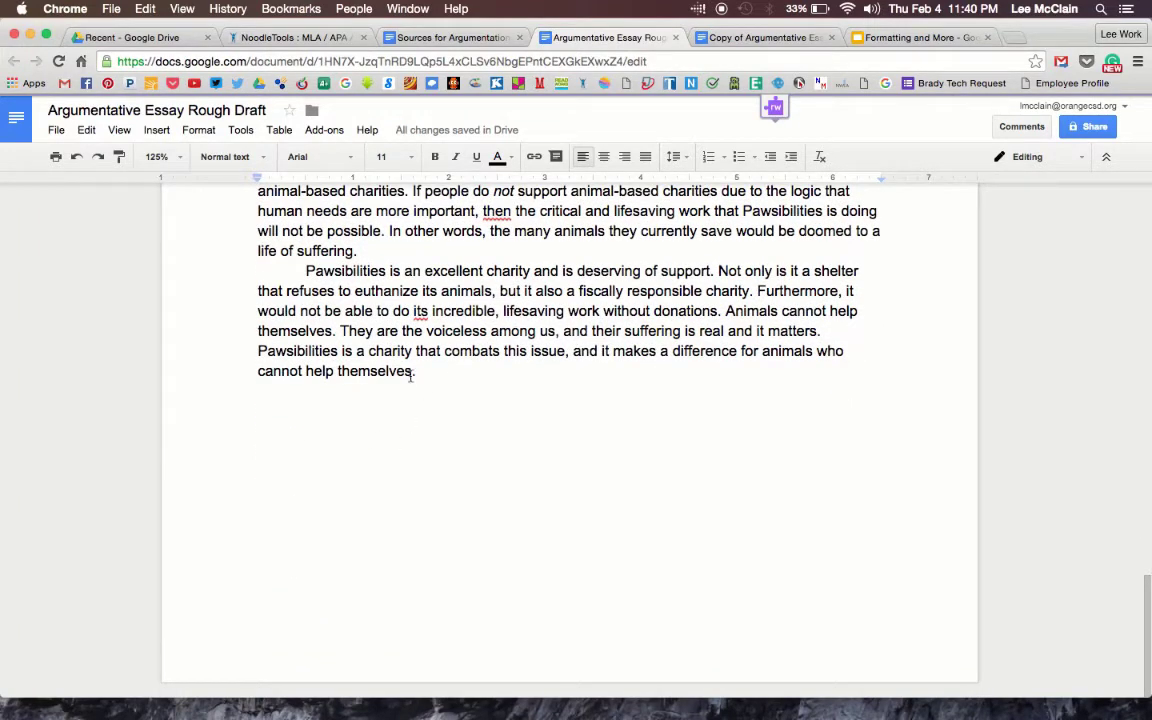
scroll(420, 385, up, 3)
scroll(420, 382, down, 3)
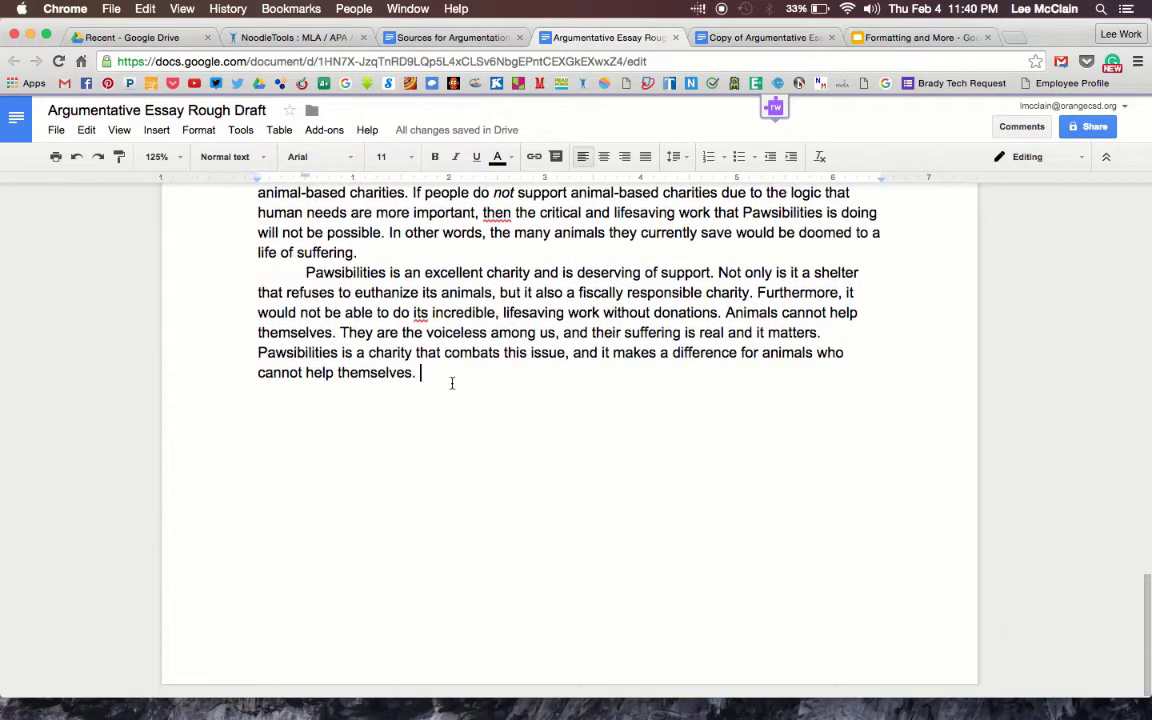
key(Return)
key(Tab)
key(BackSpace)
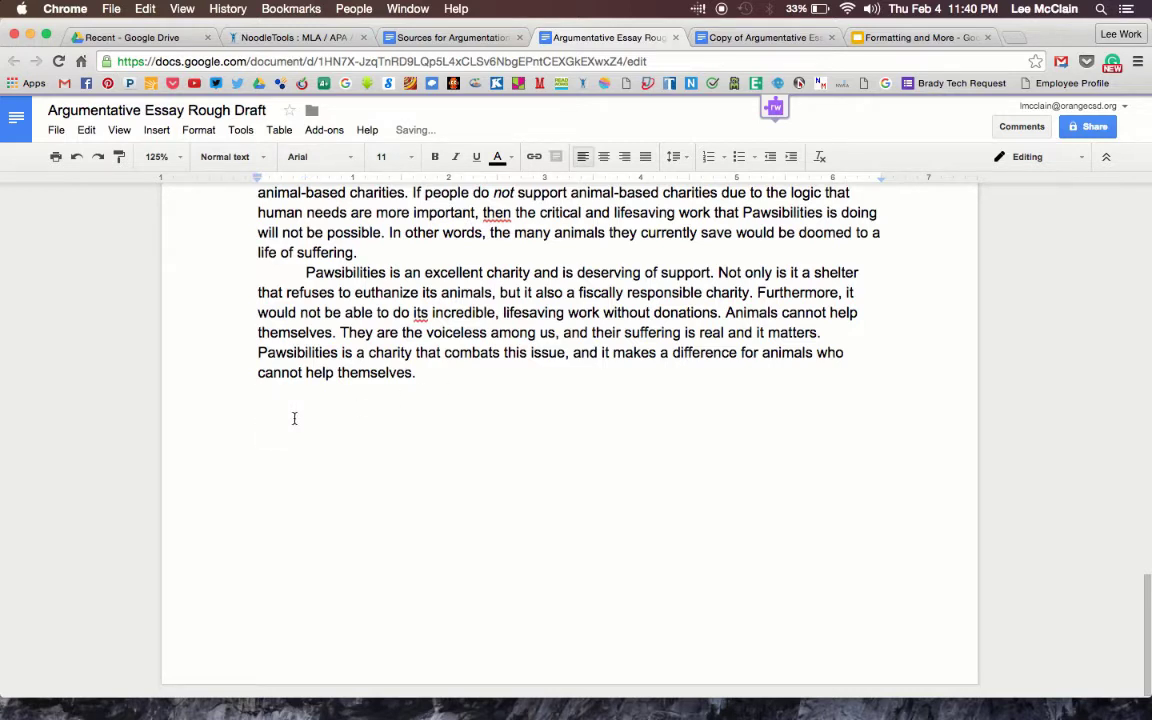
key(Return)
key(Return)
key(Return)
key(Return)
key(Return)
key(Return)
key(Return)
Insert a page break after the essay's conclusion and paste the copied Works Cited list on the new last page.
click(158, 130)
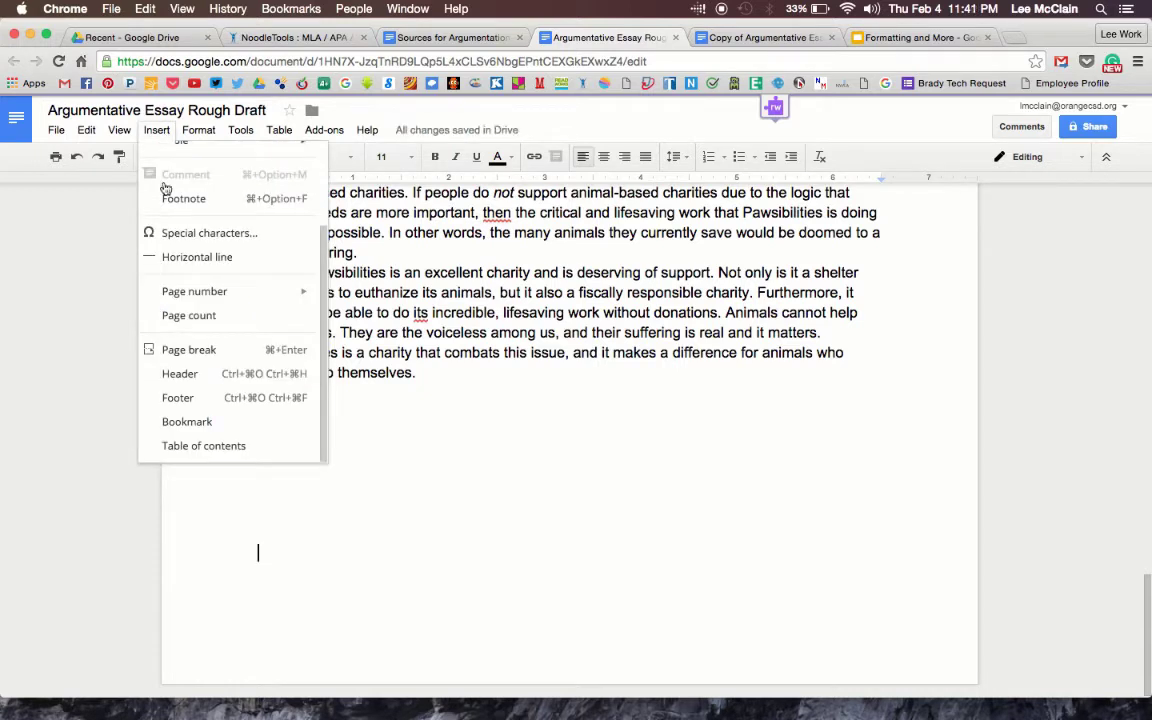
click(189, 350)
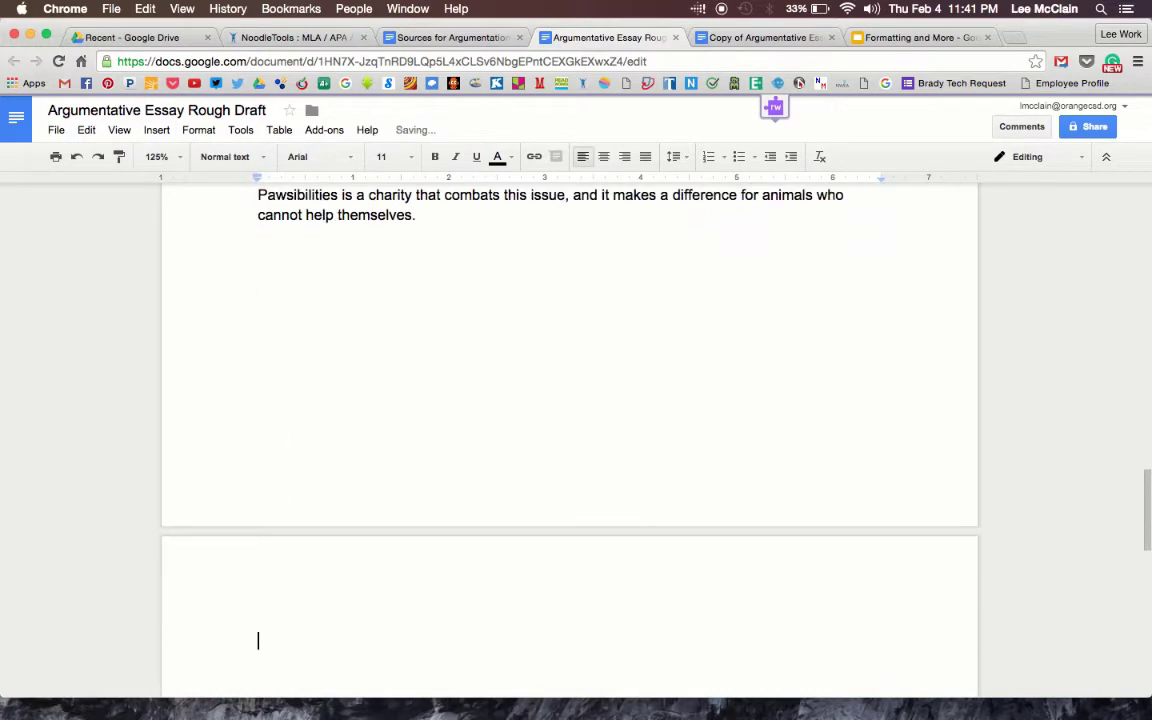
scroll(460, 570, down, 2)
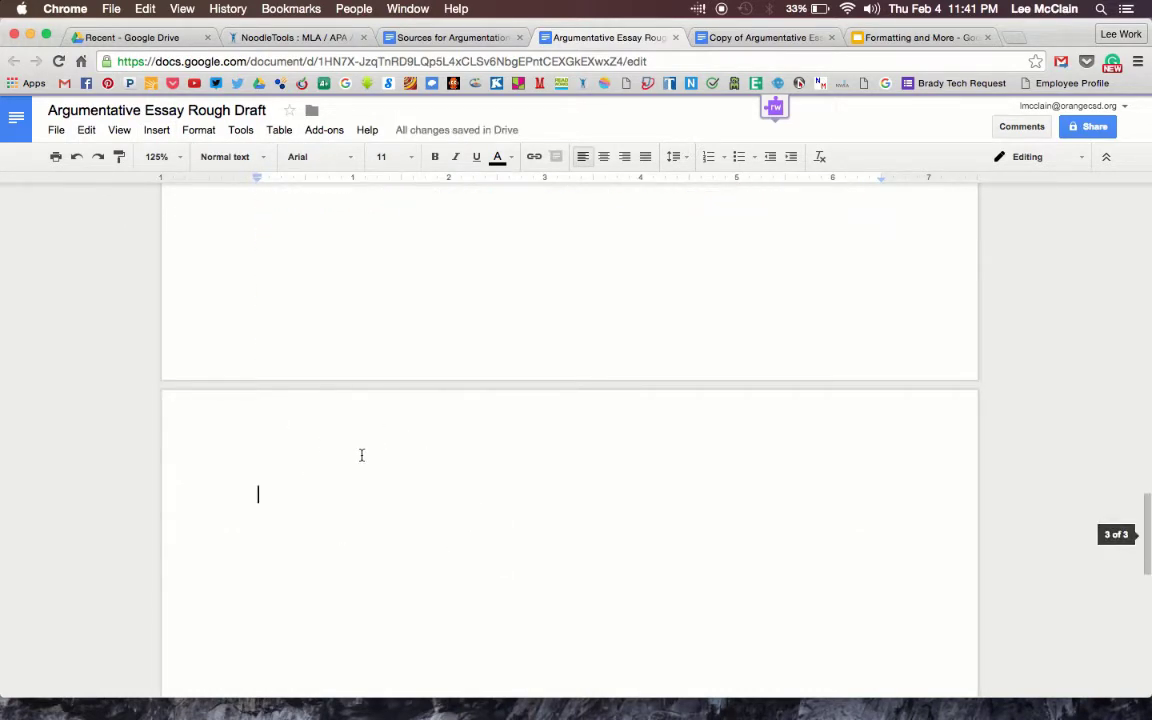
scroll(362, 455, down, 3)
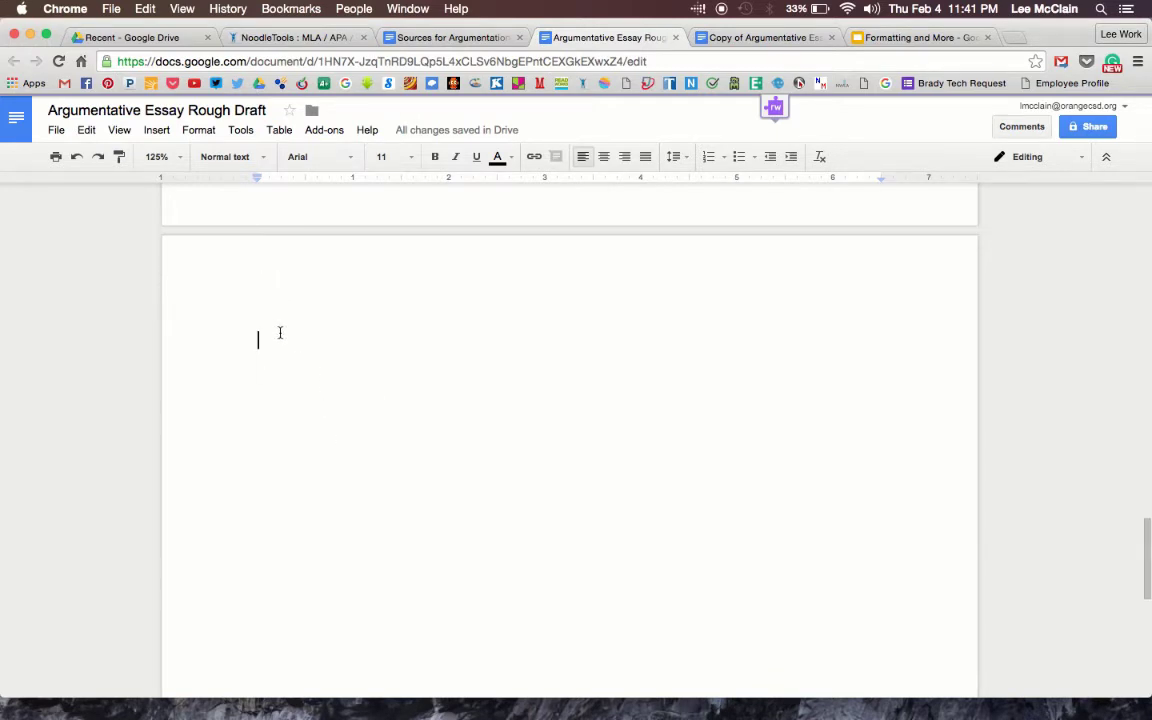
key(super+v)
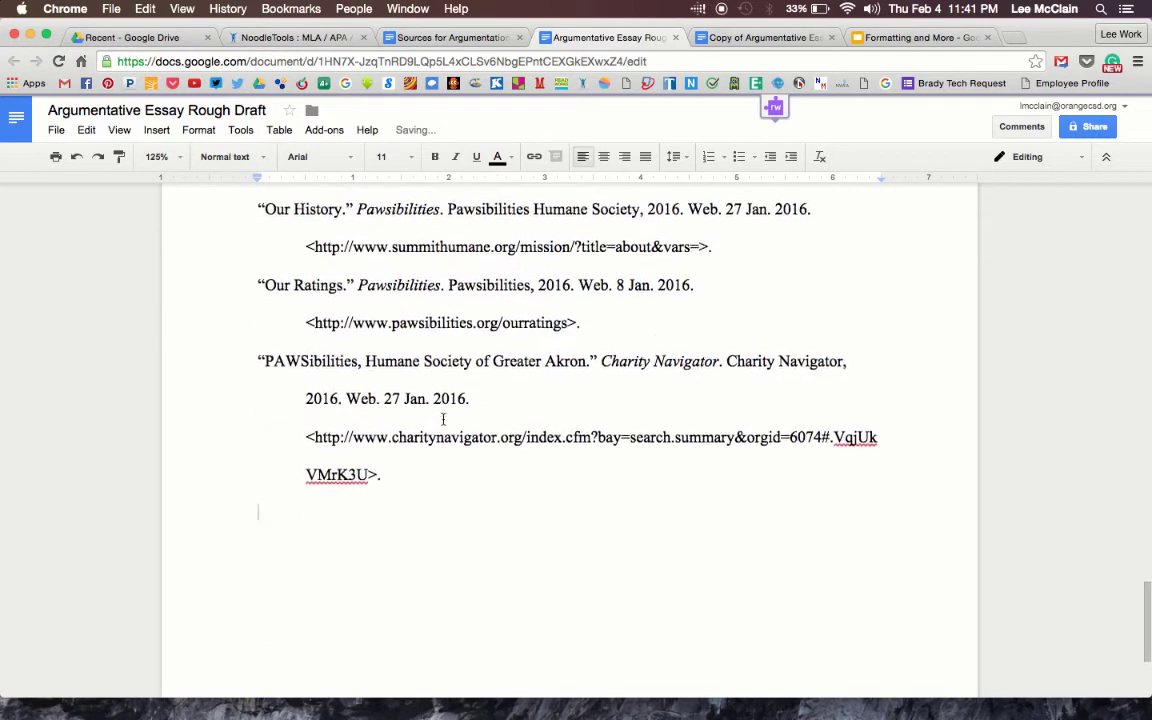
scroll(443, 419, down, 1)
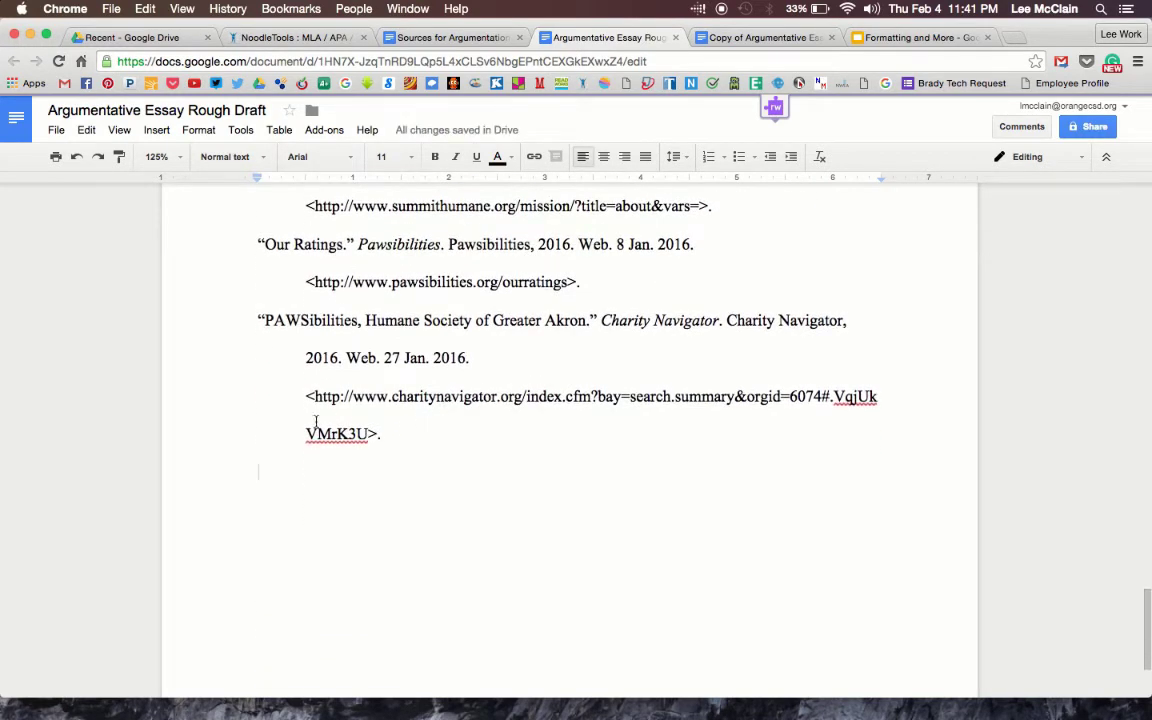
Examine the hanging indents of the pasted Works Cited entries against the first-line indent of the essay's concluding paragraph.
click(308, 432)
scroll(351, 420, up, 3)
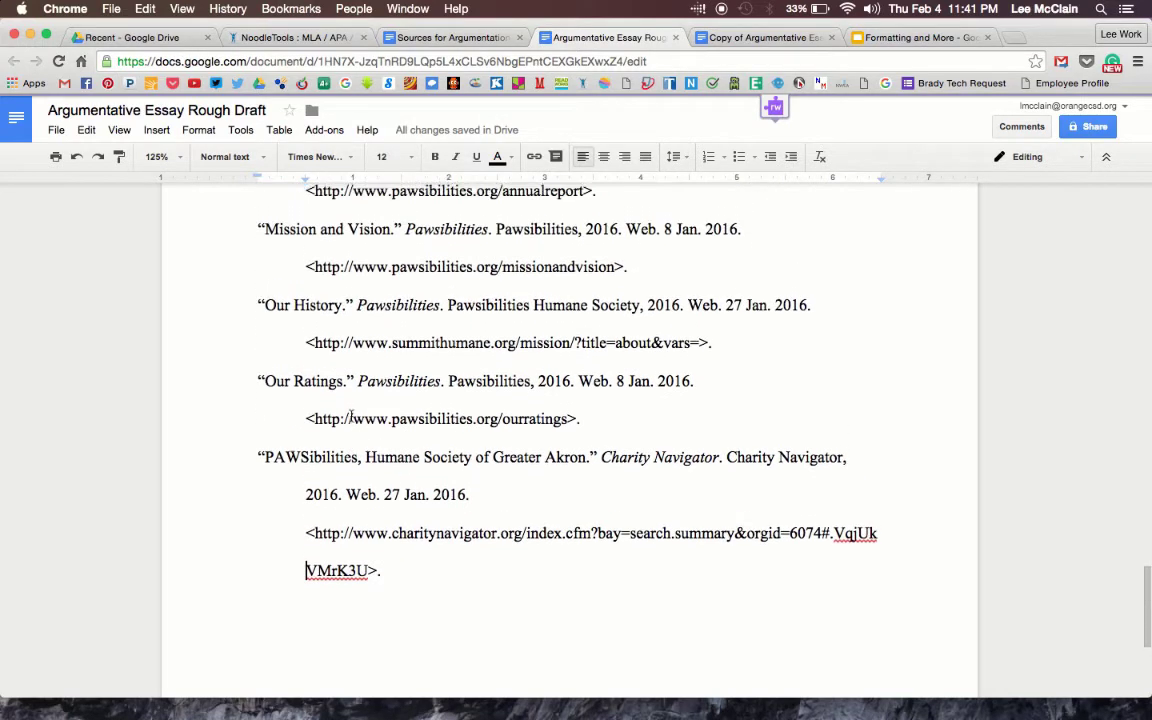
scroll(351, 418, up, 6)
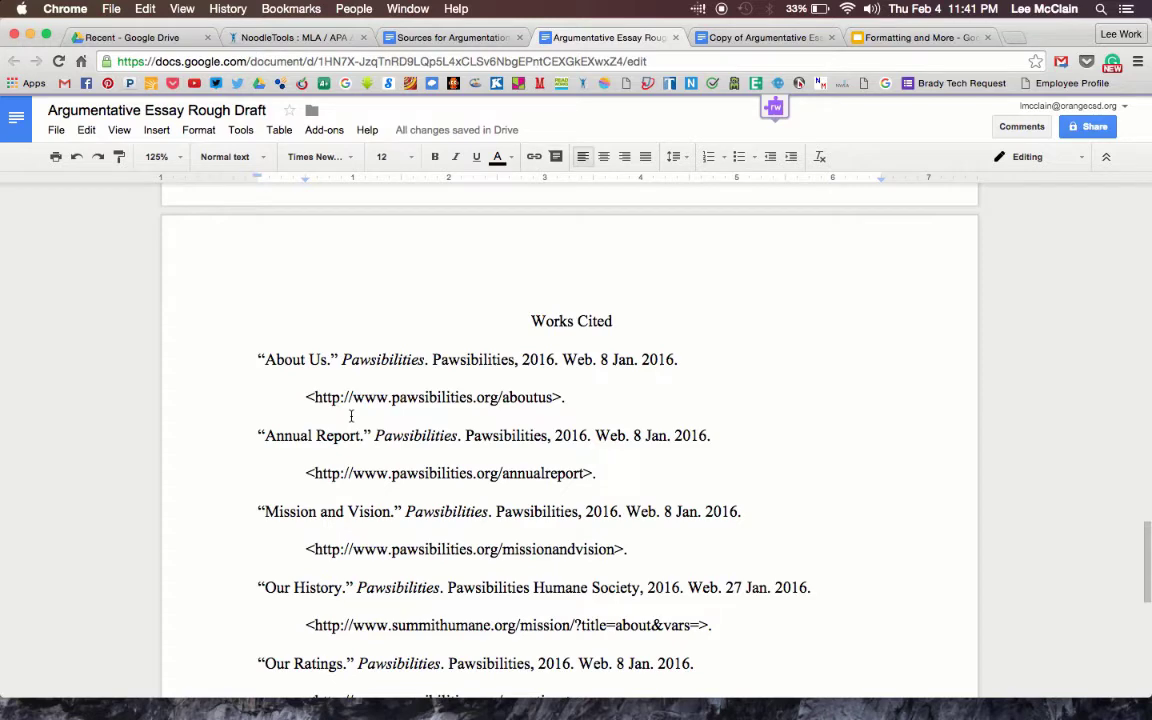
scroll(351, 416, up, 10)
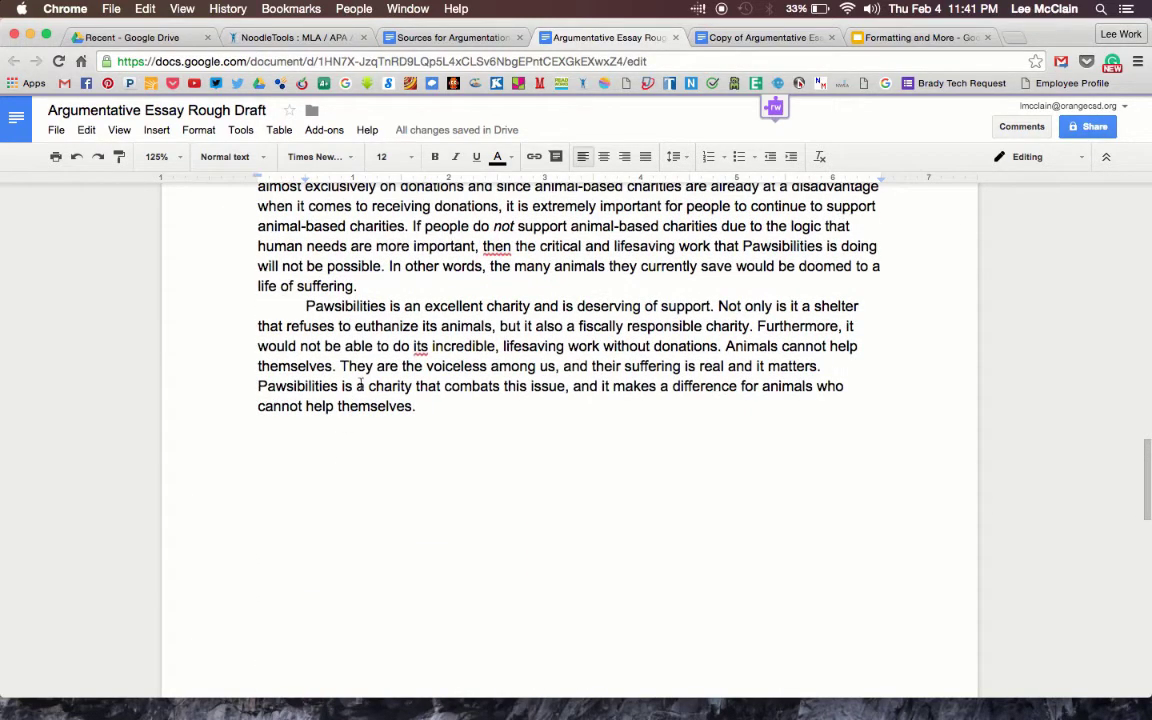
click(322, 306)
scroll(324, 309, down, 10)
click(401, 467)
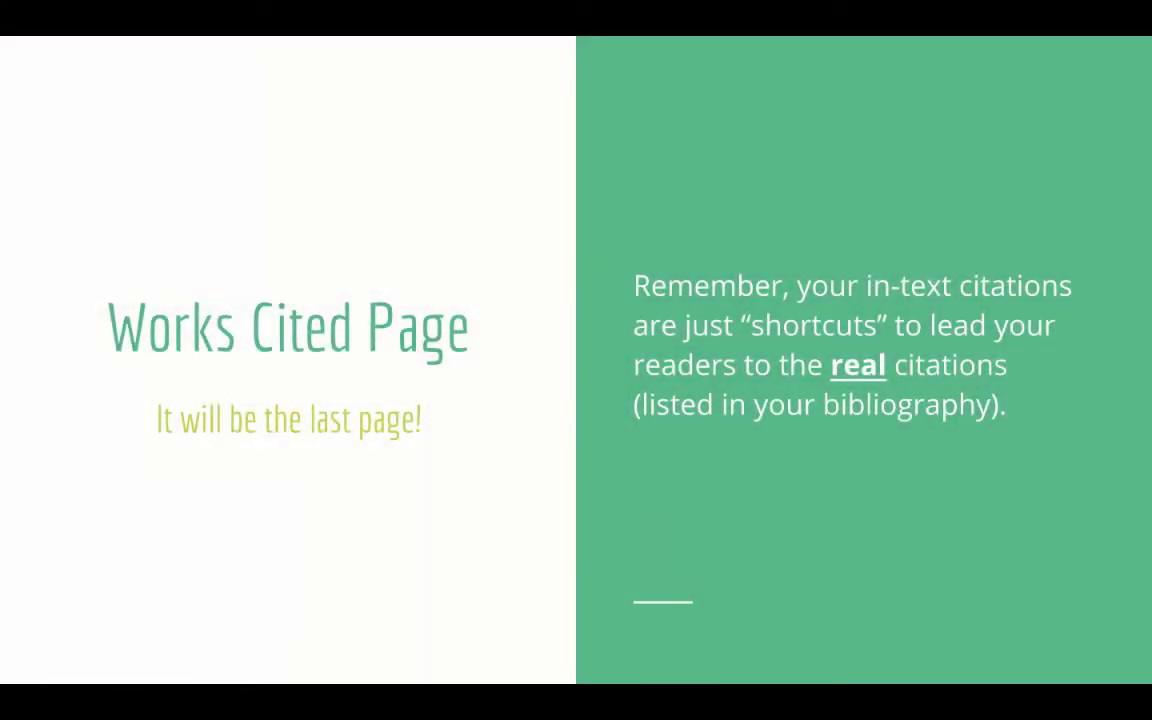
key(Right)
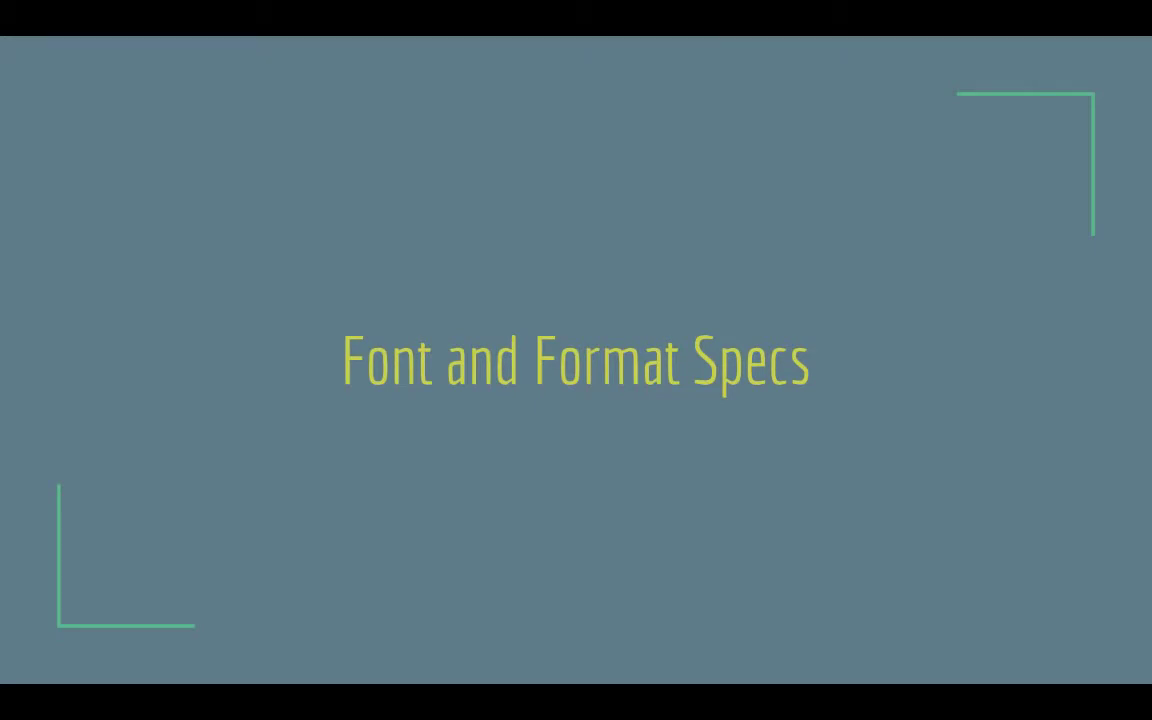
key(Right)
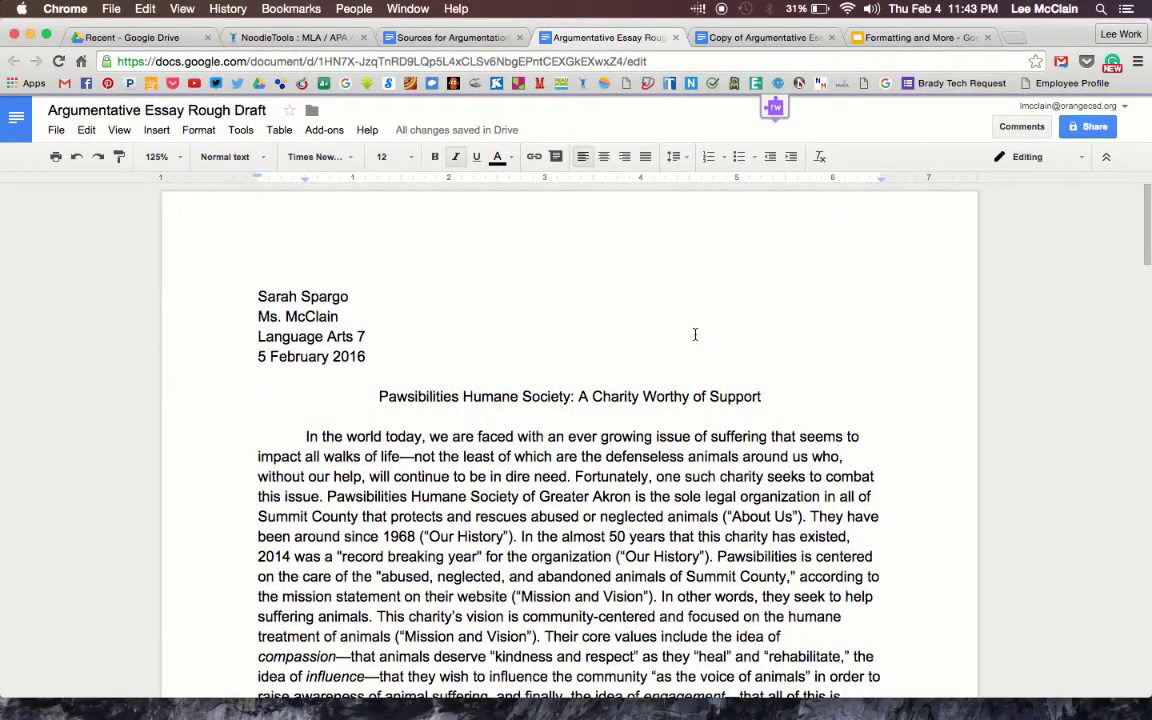
Check the font and size used in the essay's heading, first body paragraph and Works Cited title.
click(283, 297)
click(507, 476)
scroll(512, 486, down, 1)
scroll(511, 484, down, 20)
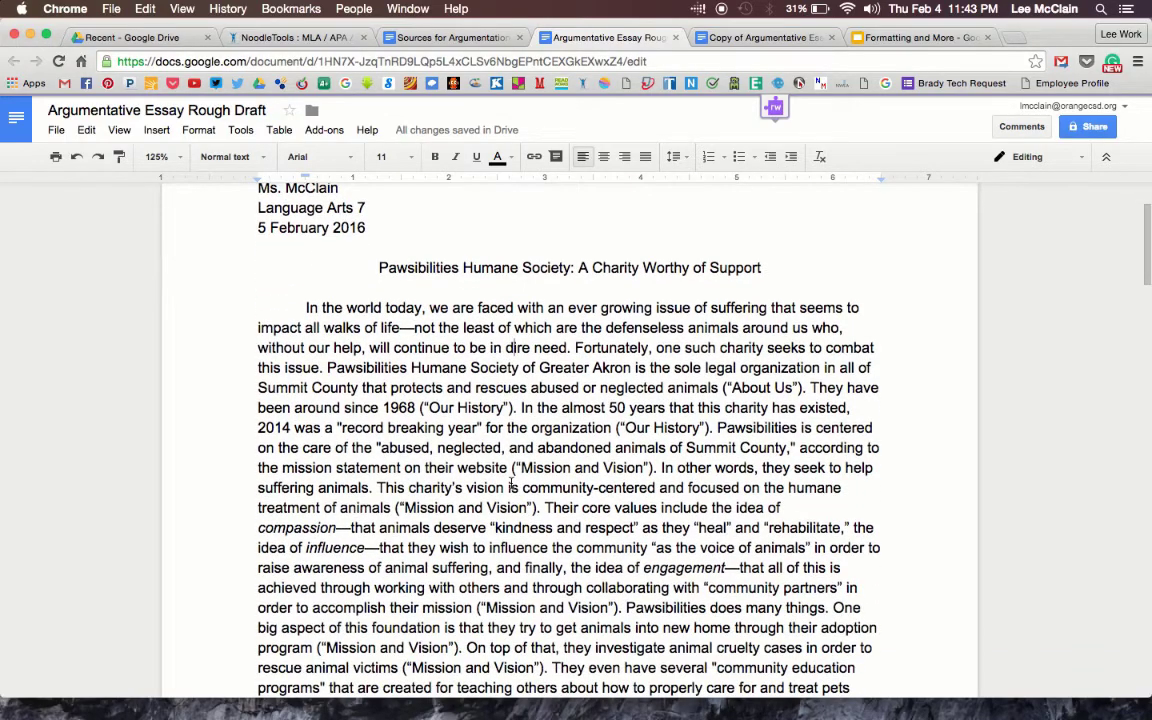
scroll(511, 484, up, 5)
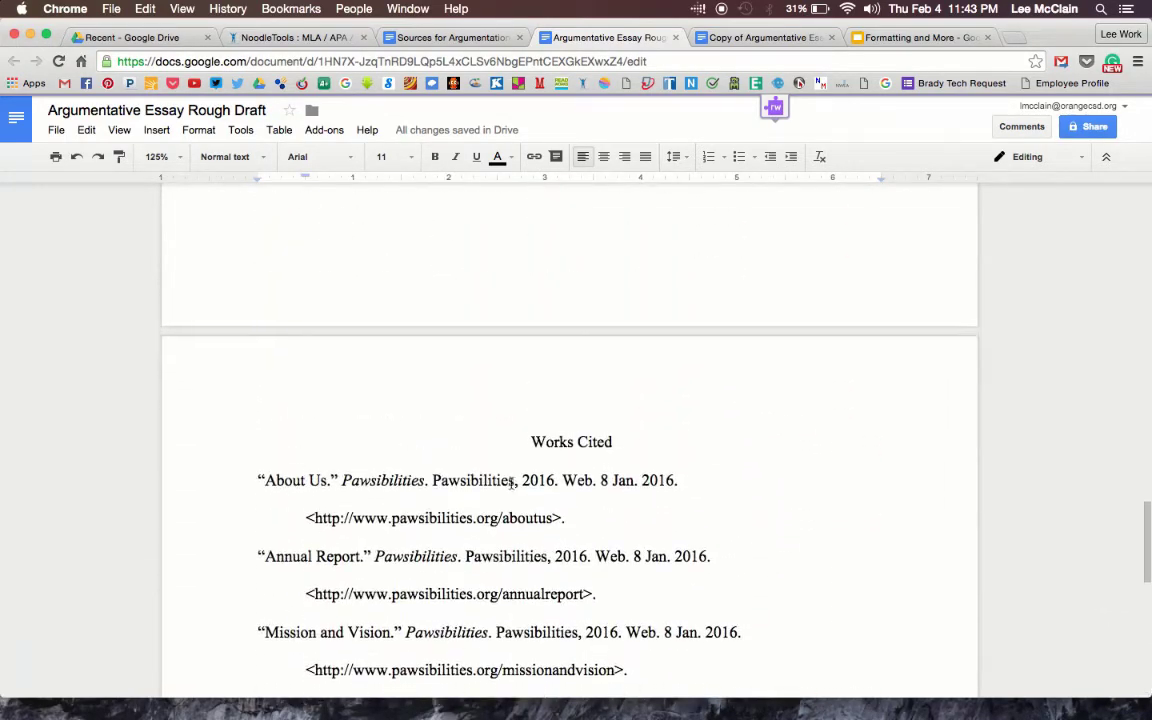
click(558, 447)
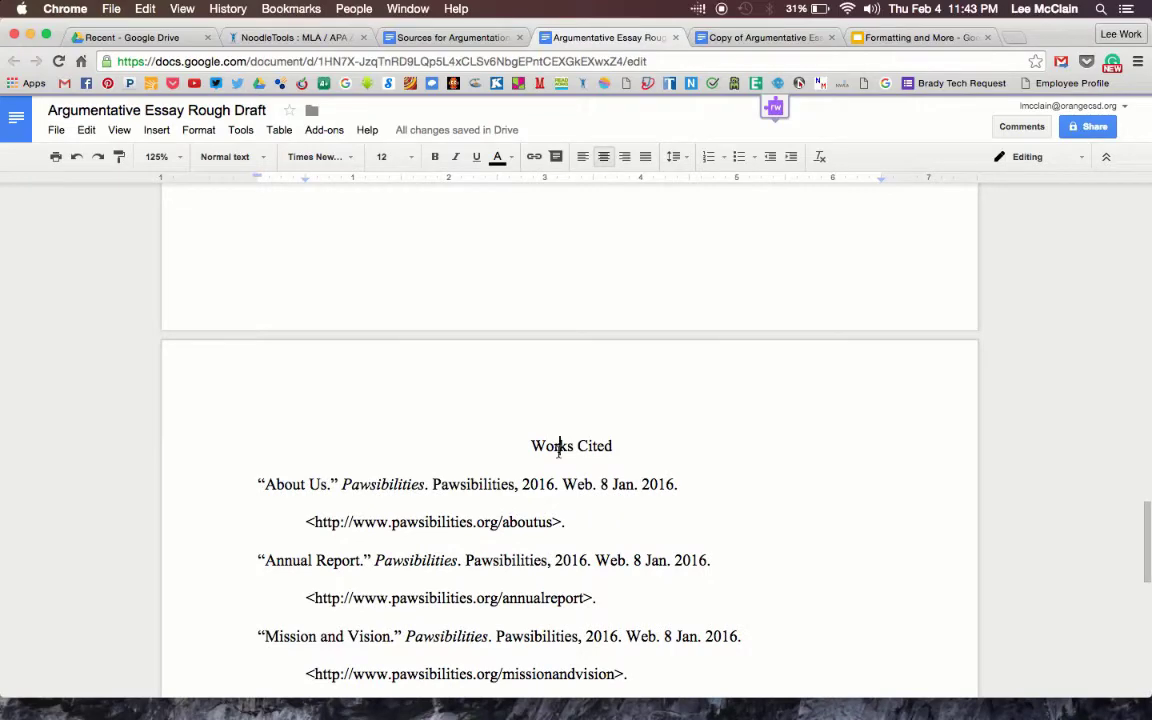
scroll(558, 450, up, 20)
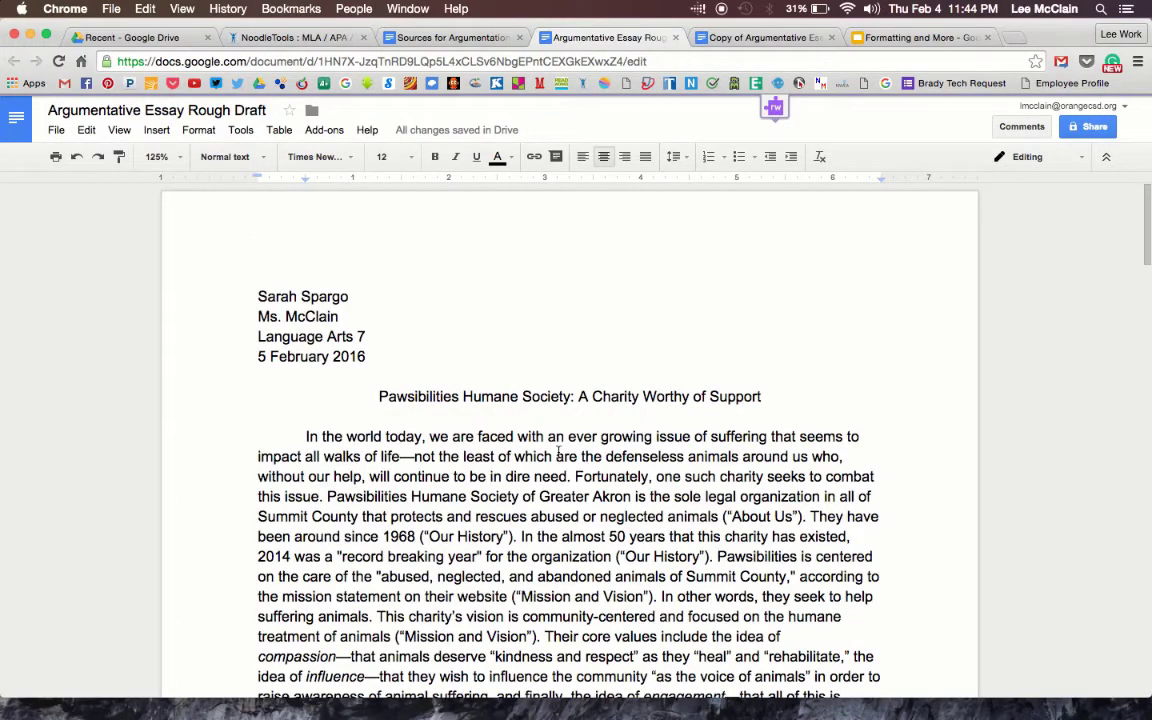
Set the entire document's text to Times New Roman at size 12.
key(super+a)
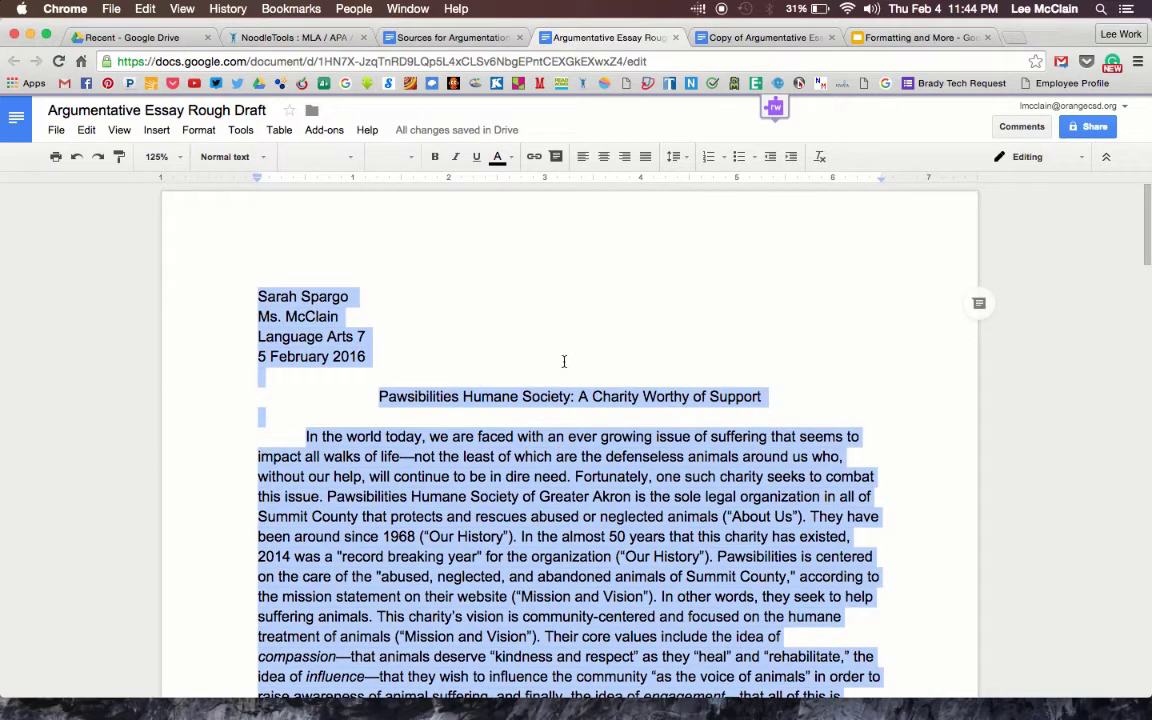
click(350, 156)
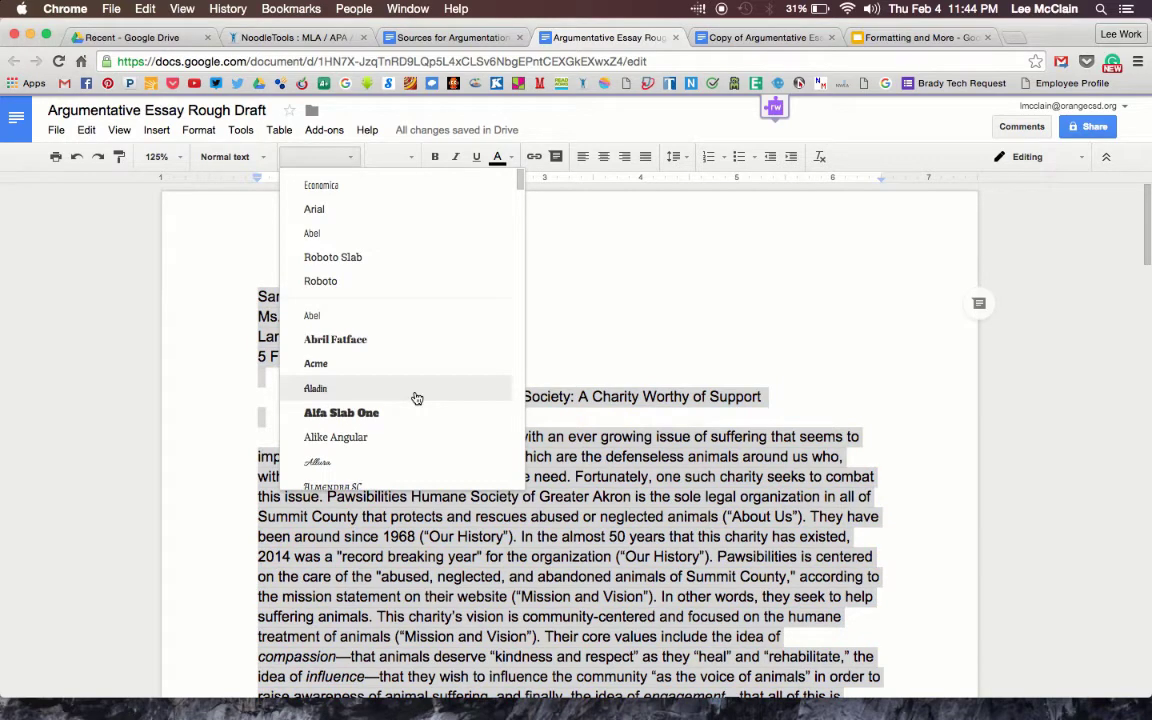
scroll(406, 352, down, 10)
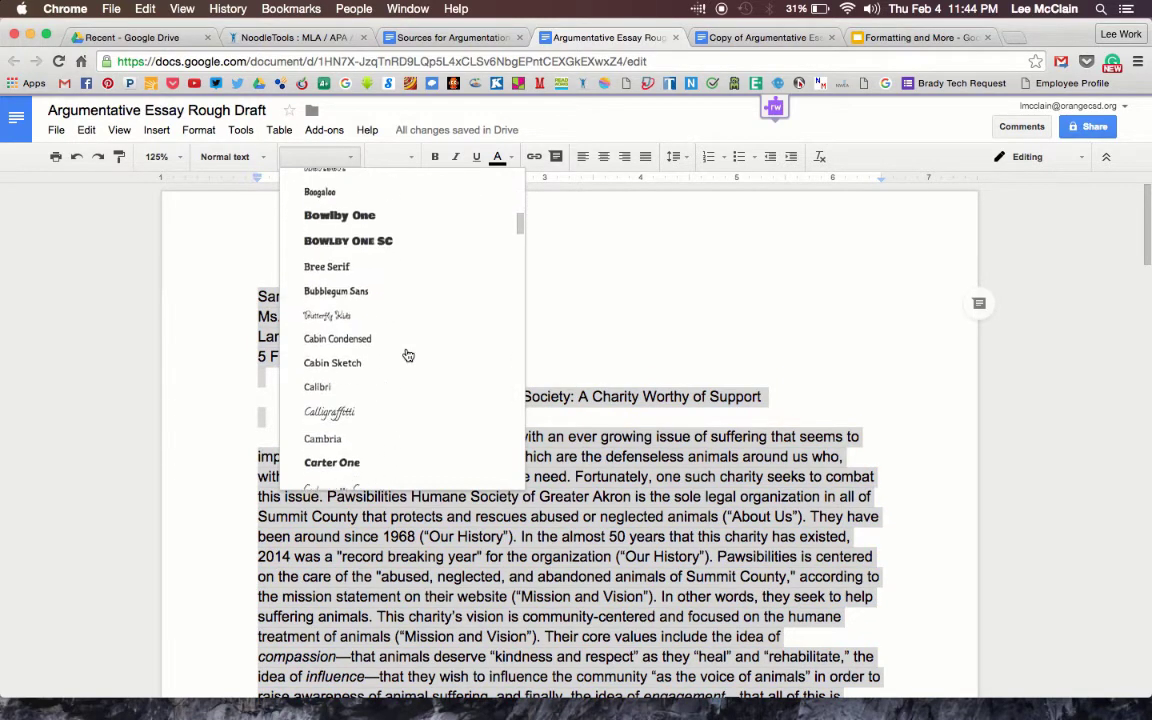
scroll(408, 356, down, 15)
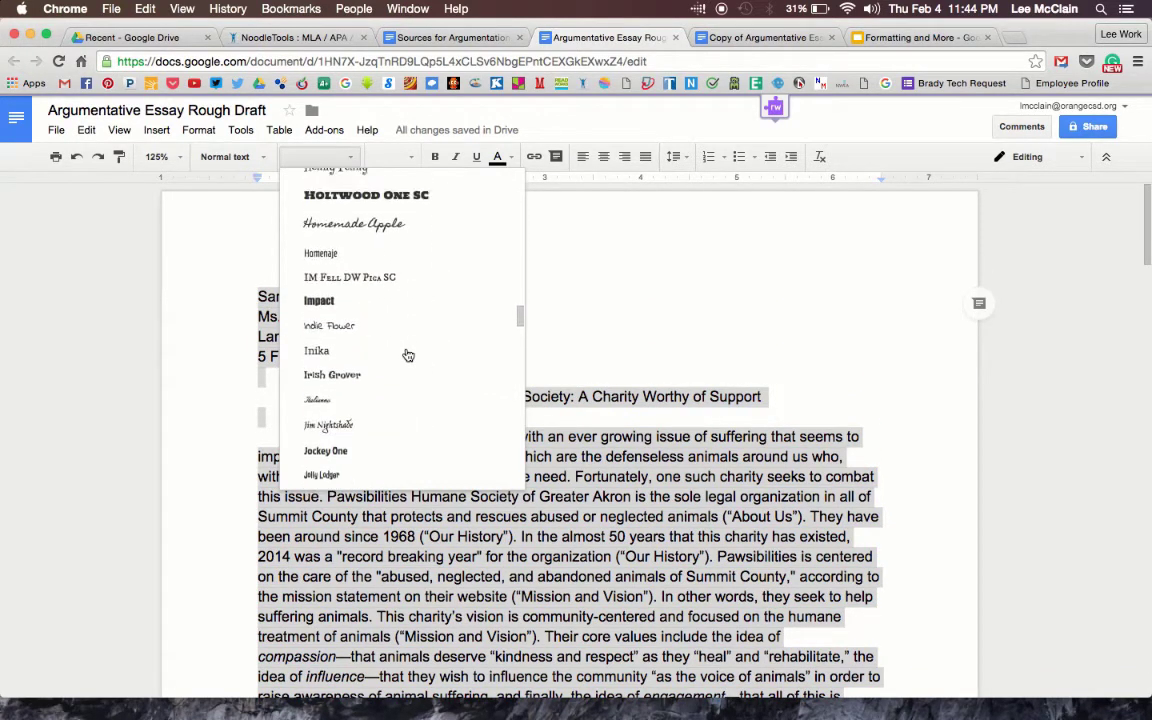
scroll(408, 356, down, 15)
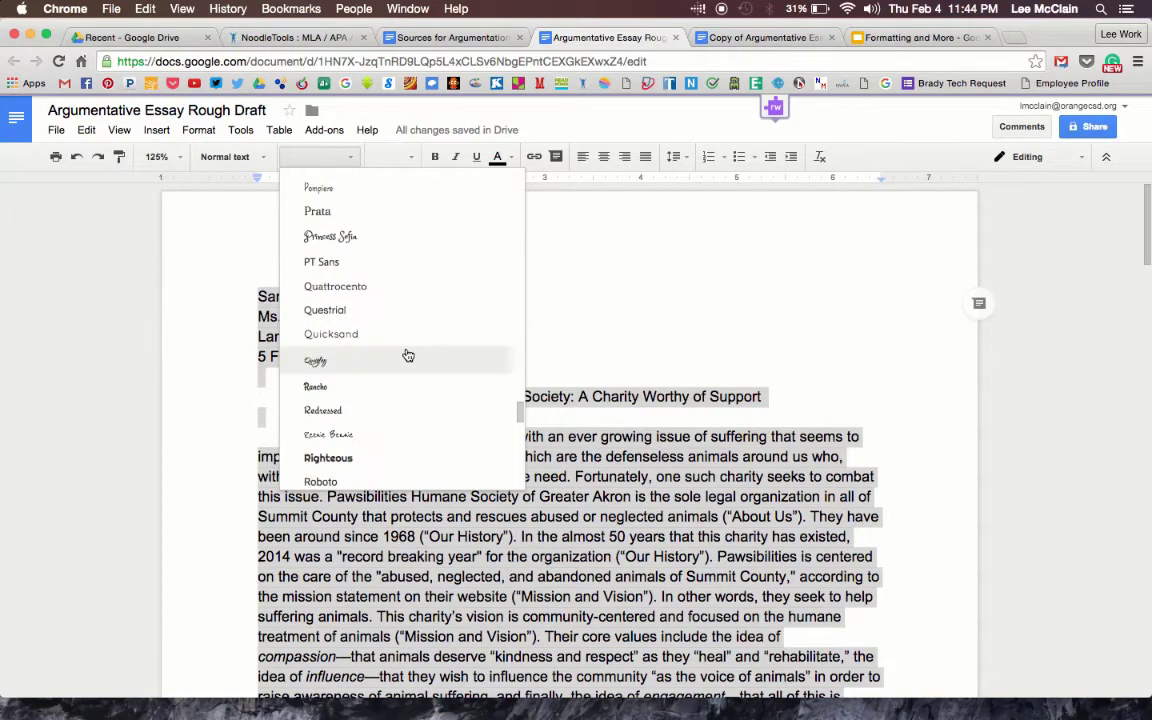
scroll(406, 355, down, 10)
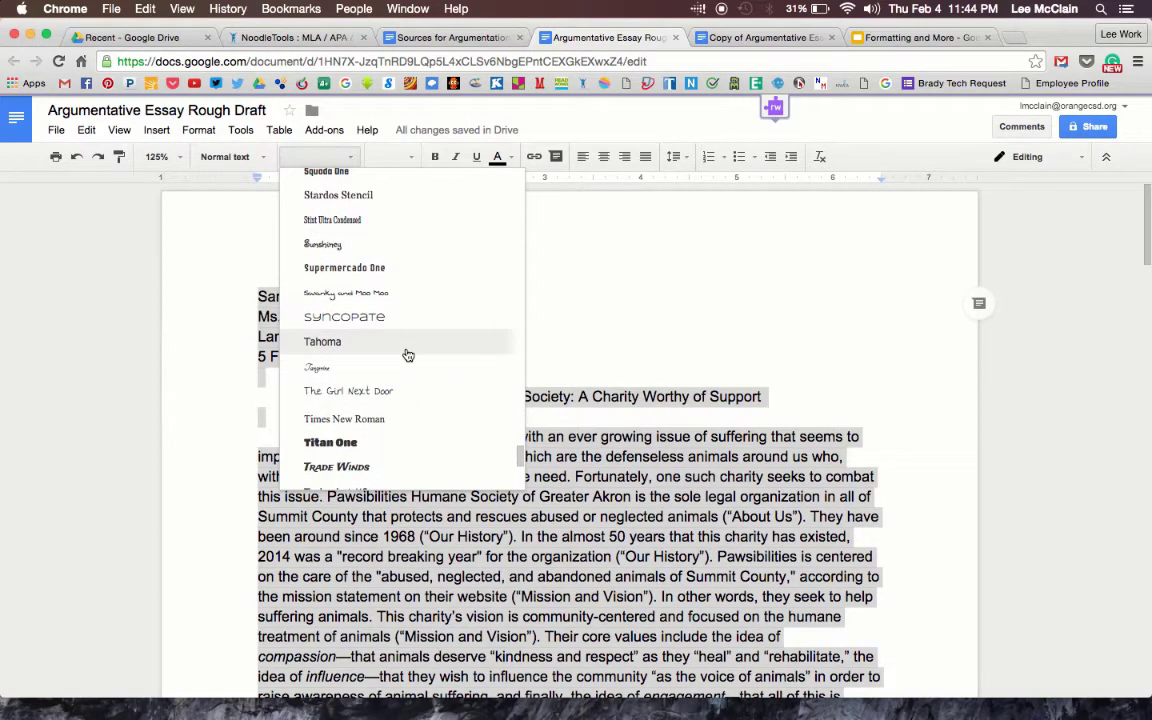
scroll(383, 374, down, 2)
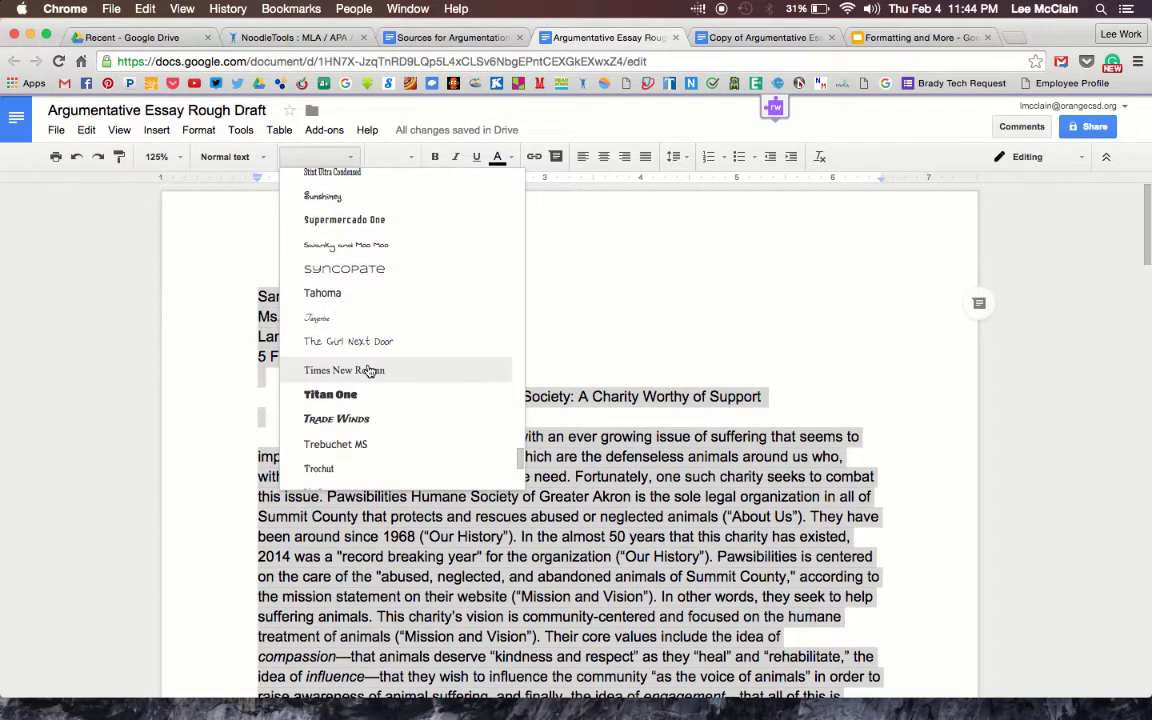
click(369, 371)
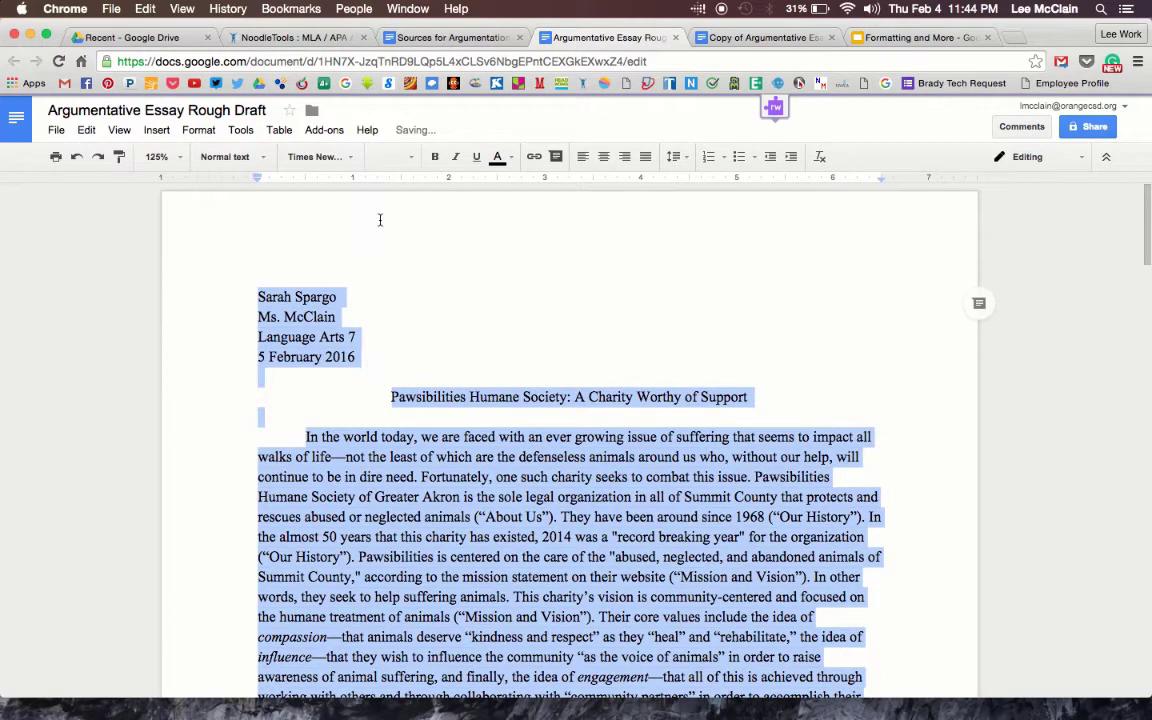
click(411, 157)
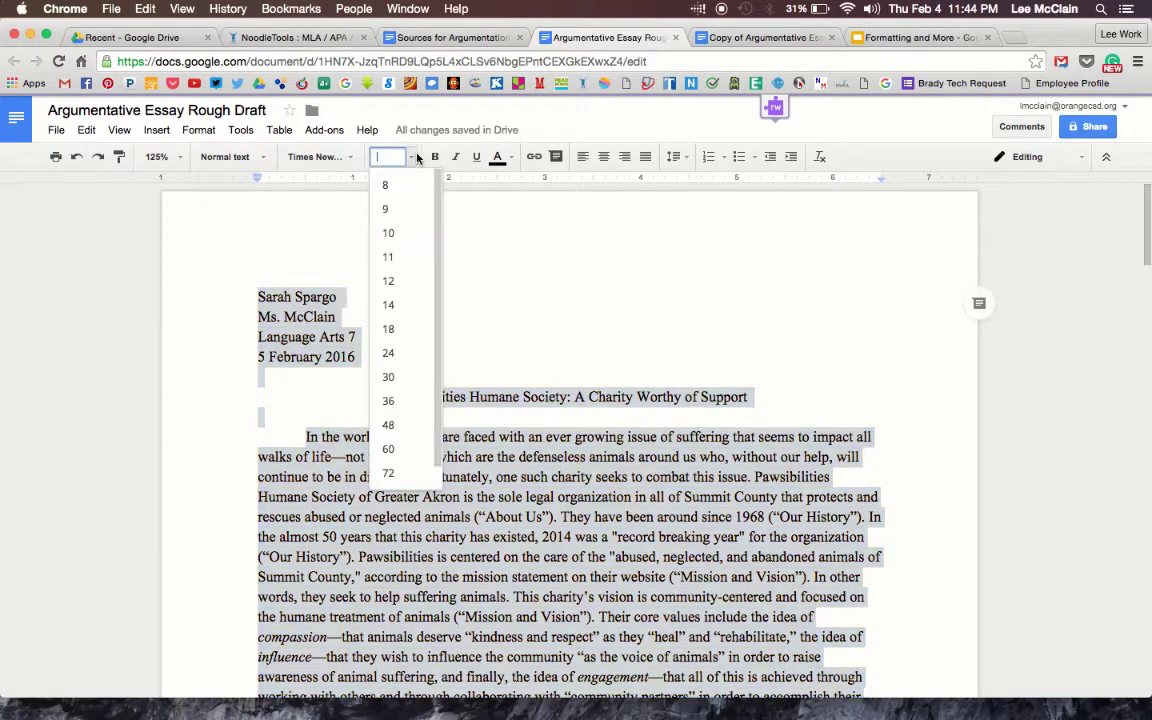
click(400, 284)
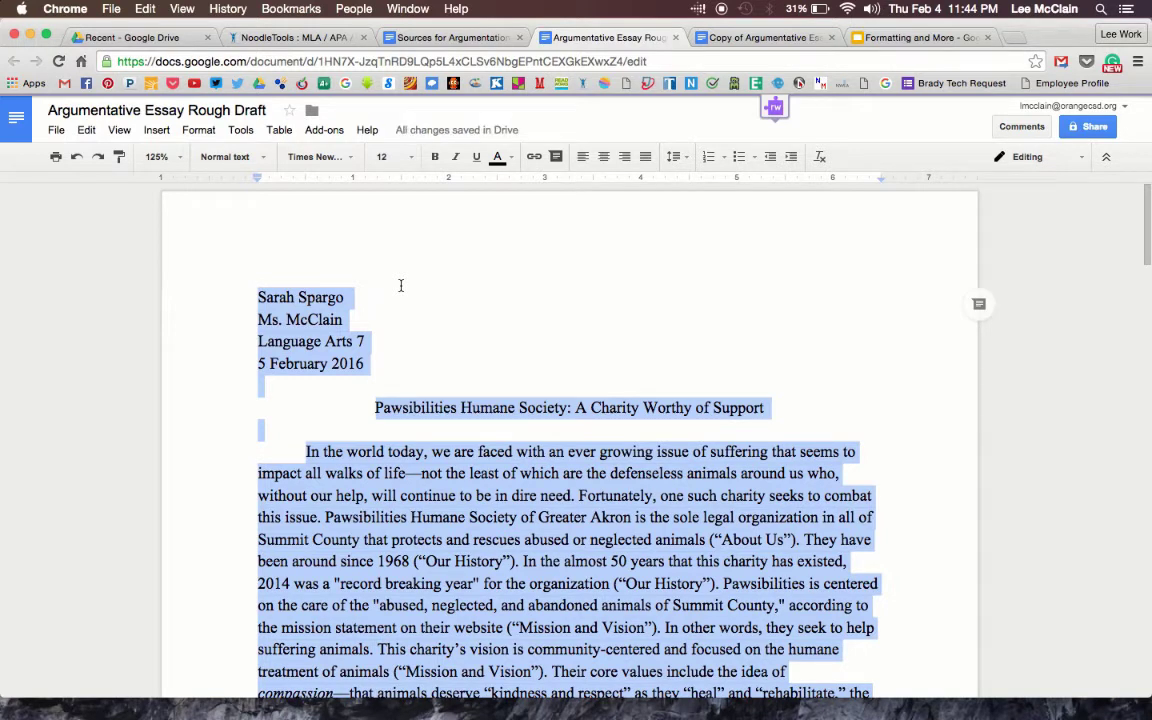
Apply double line spacing to the entire document and deselect the text.
click(684, 160)
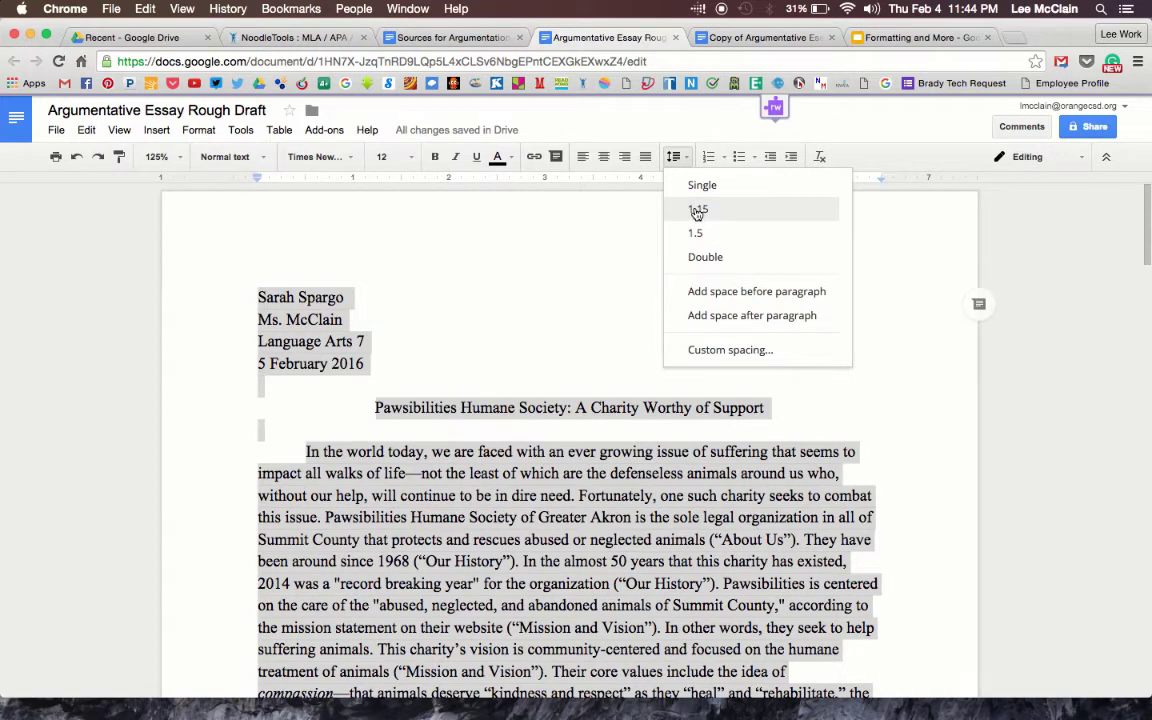
click(709, 260)
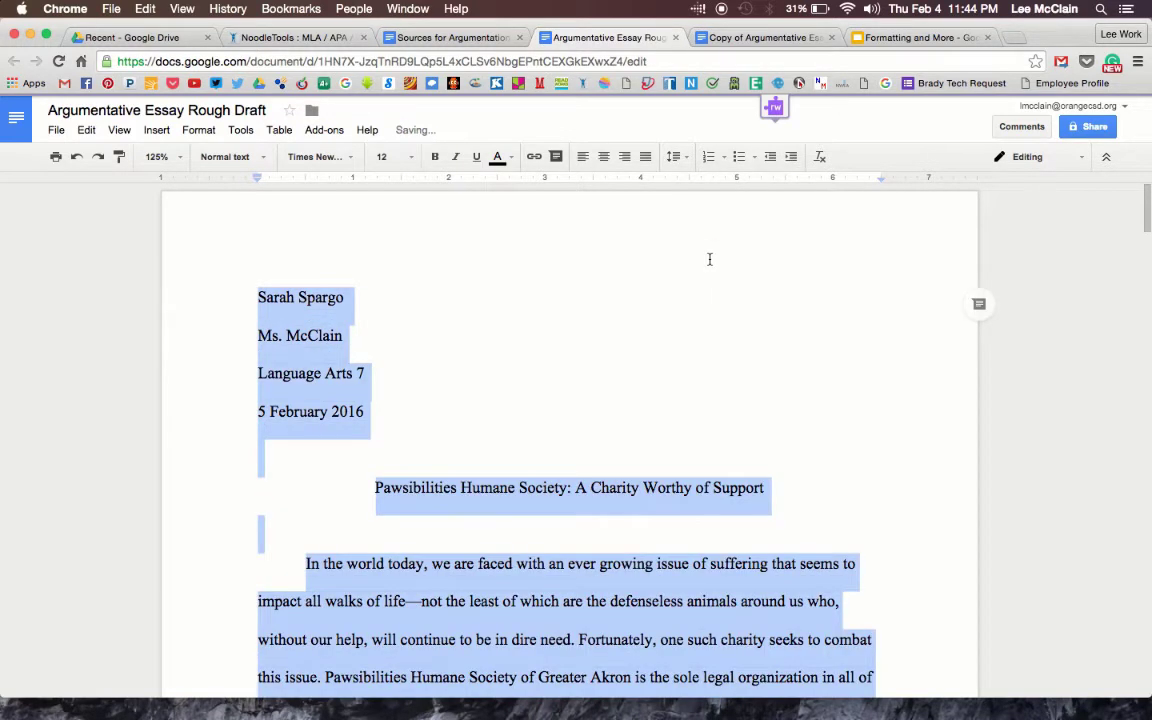
click(660, 435)
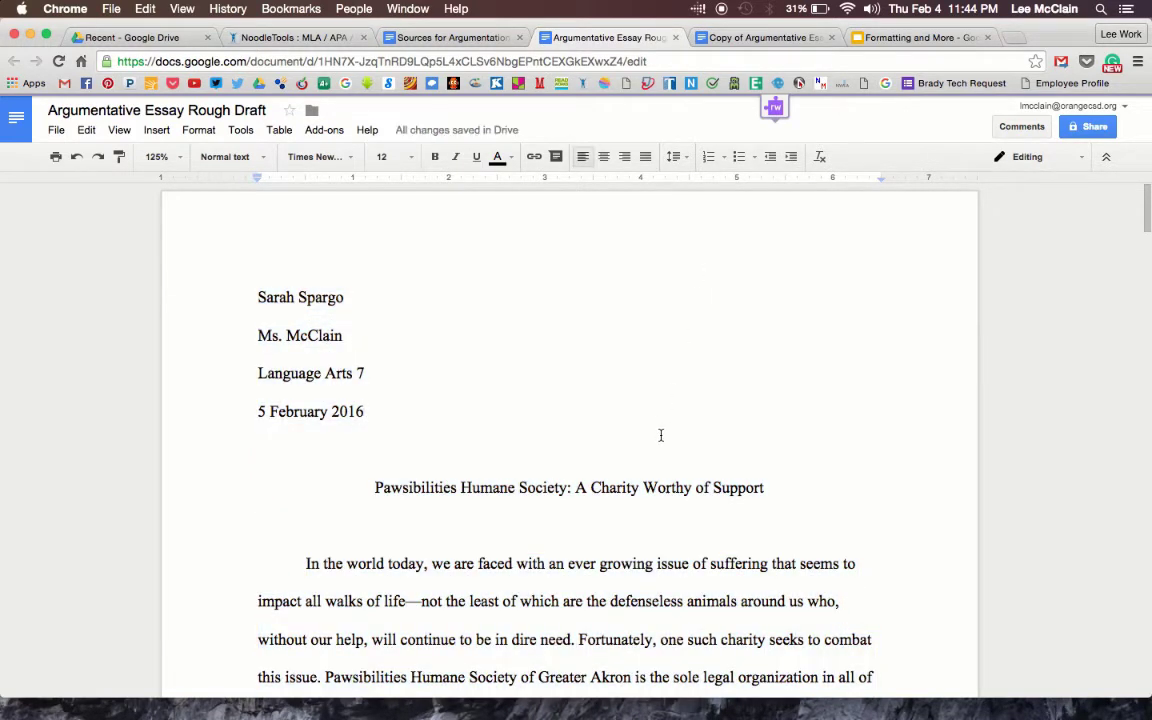
Remove the blank lines above and below the essay's title.
scroll(660, 435, down, 2)
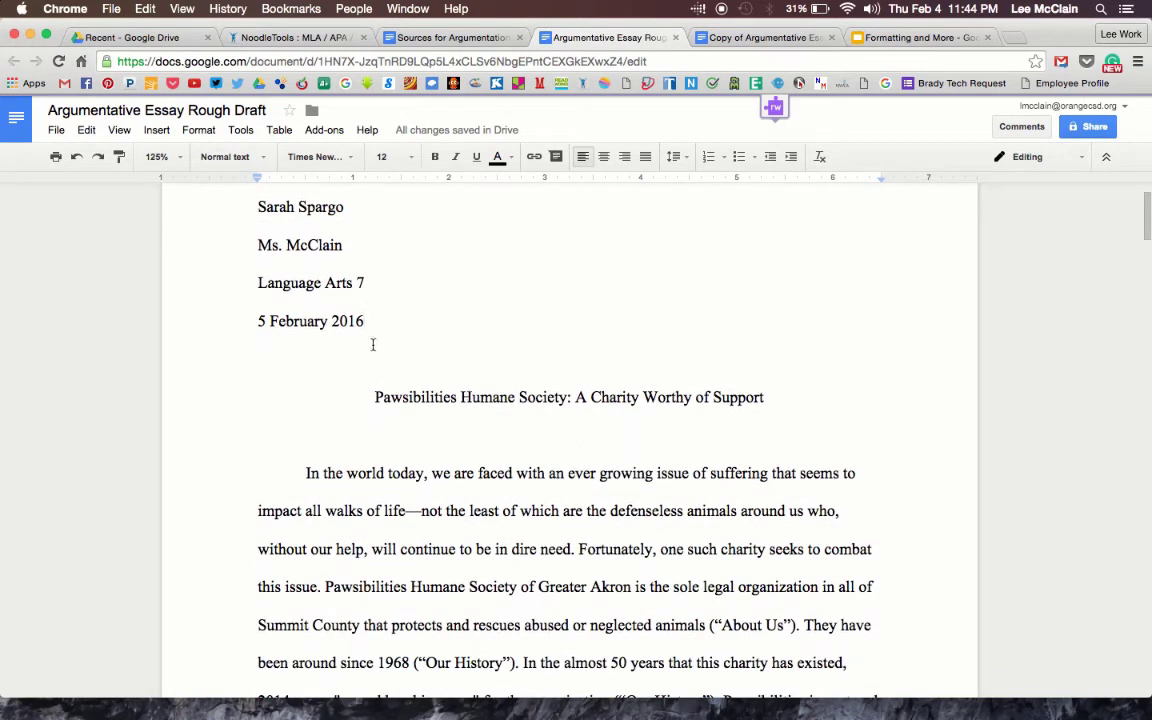
click(362, 373)
key(BackSpace)
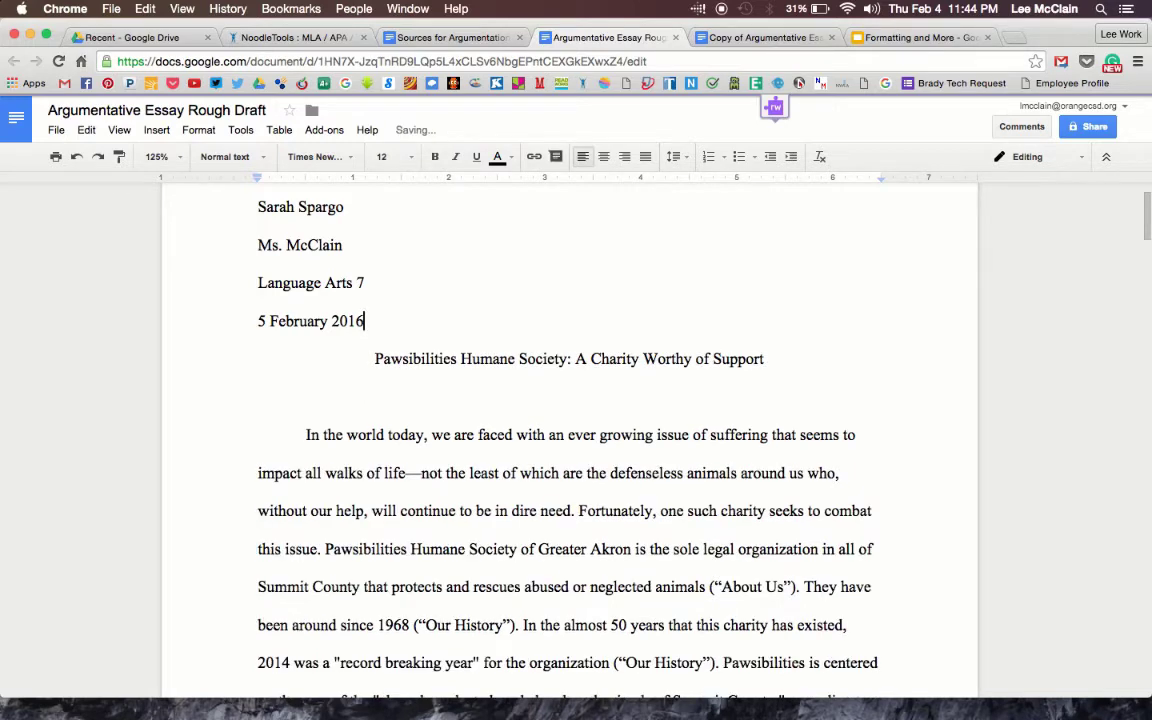
click(560, 394)
key(BackSpace)
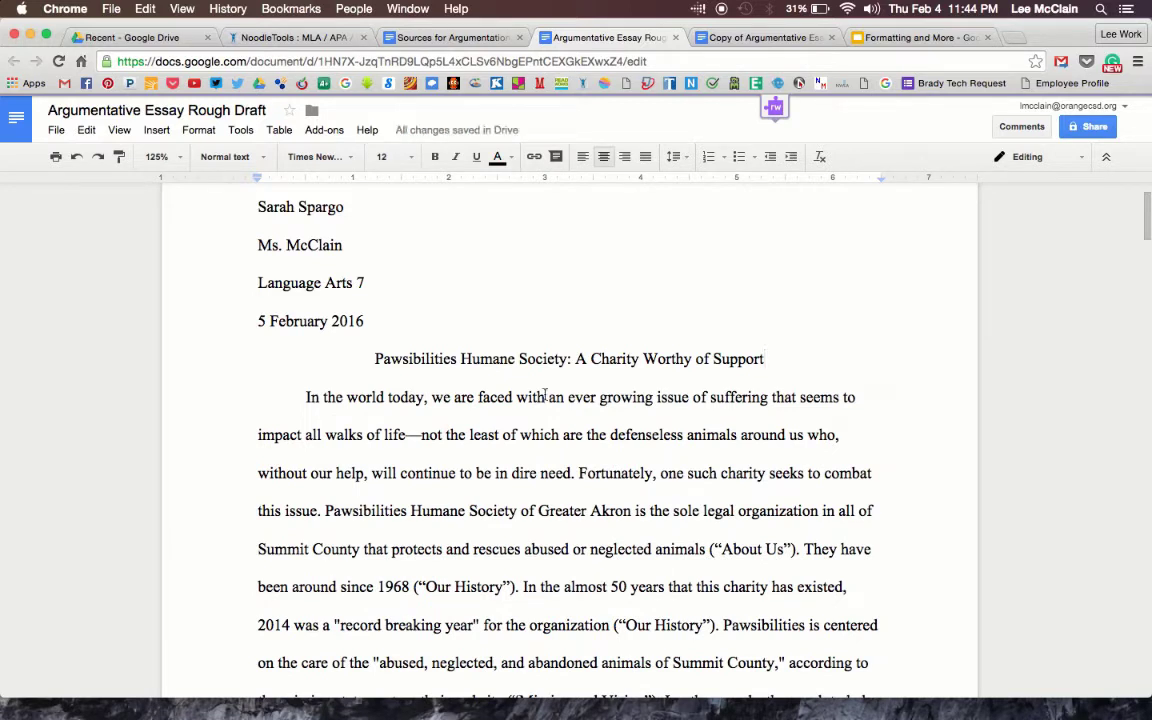
Check the first-line indents and the spacing between the essay's introduction and second paragraph.
click(297, 397)
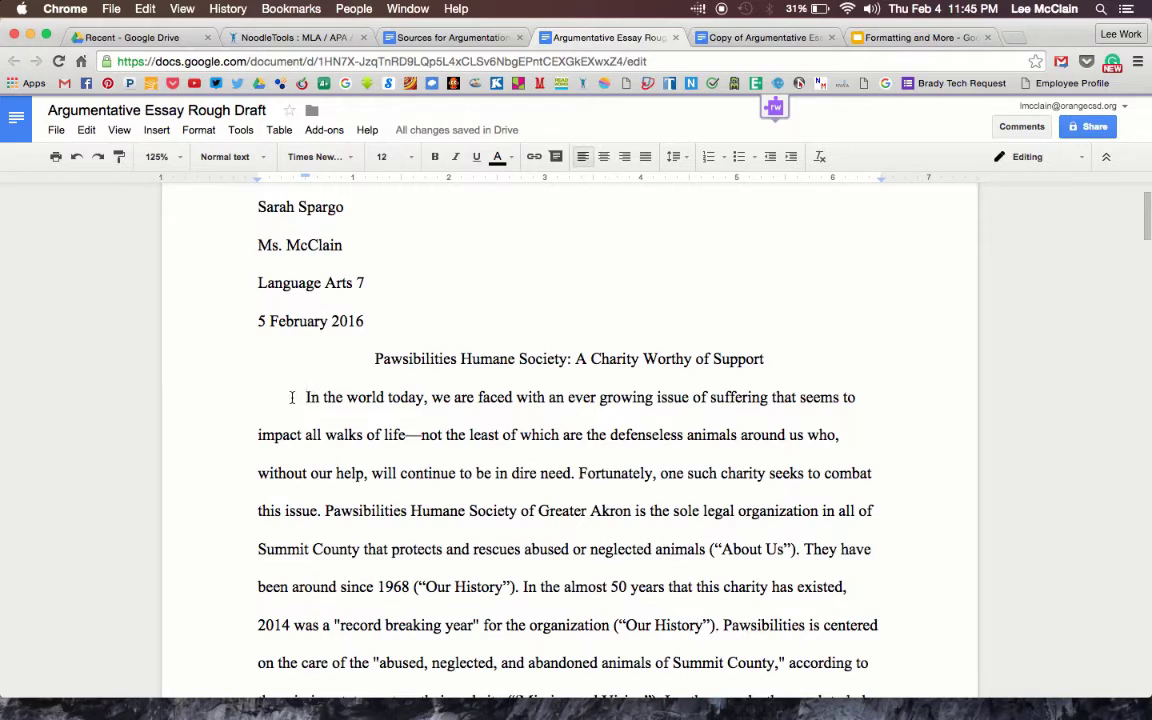
scroll(292, 397, down, 5)
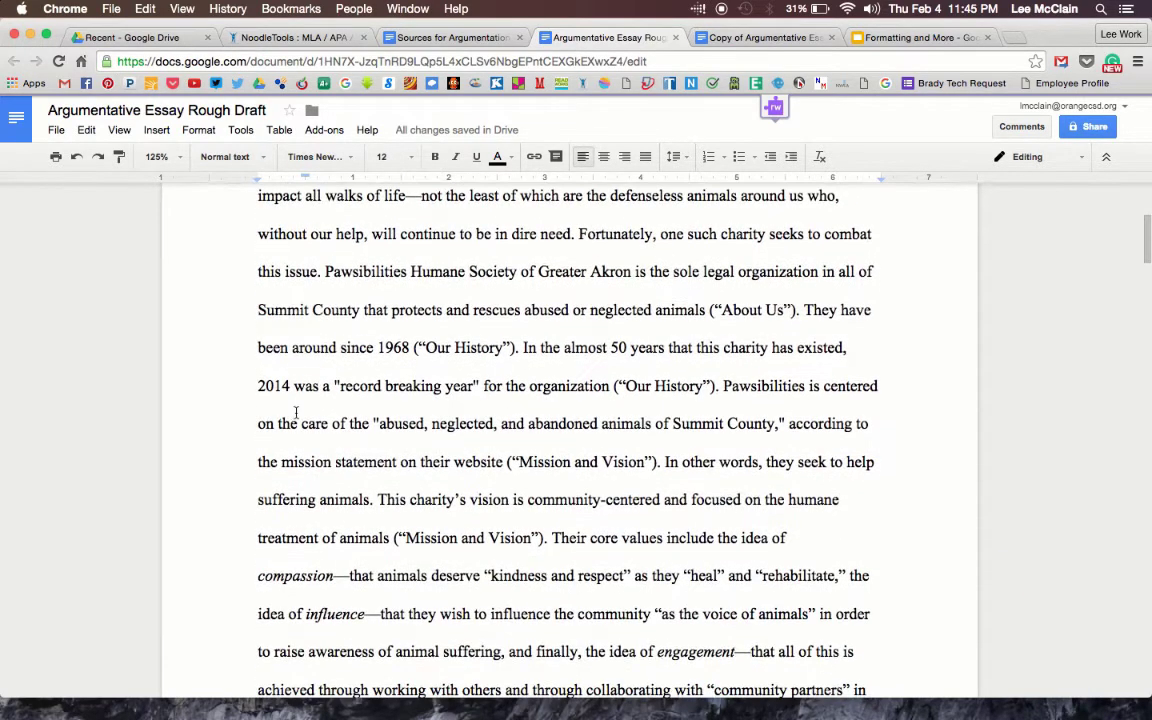
scroll(438, 368, down, 10)
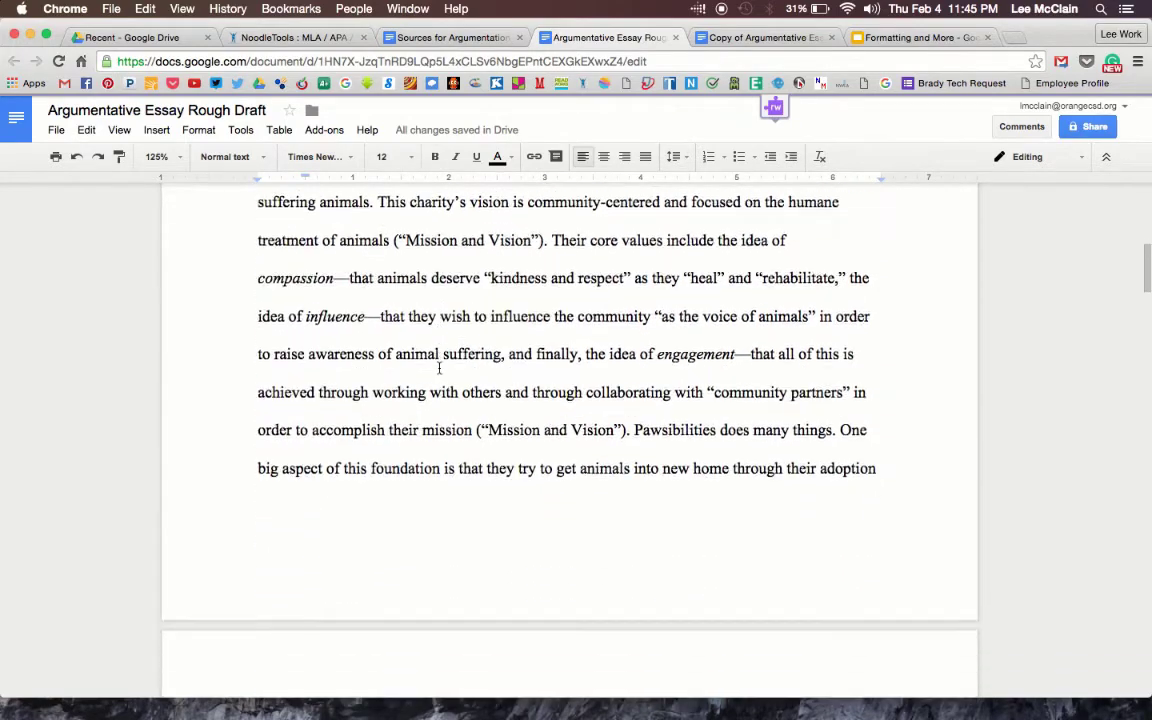
scroll(438, 368, down, 8)
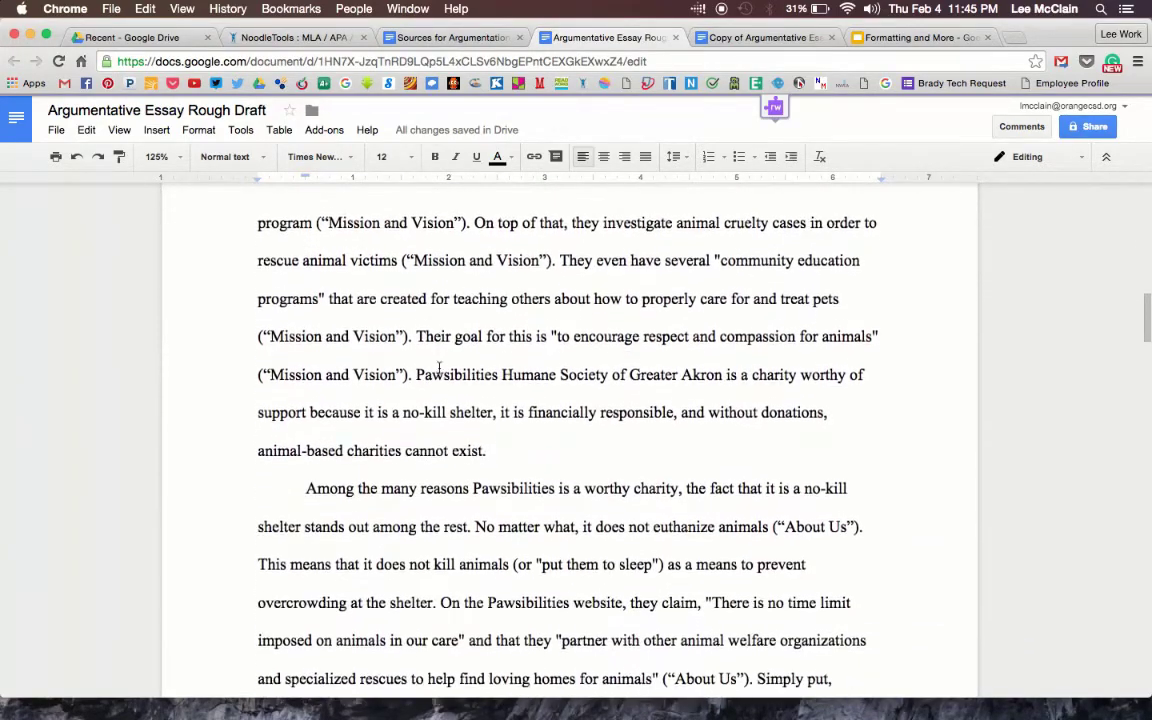
scroll(438, 368, down, 2)
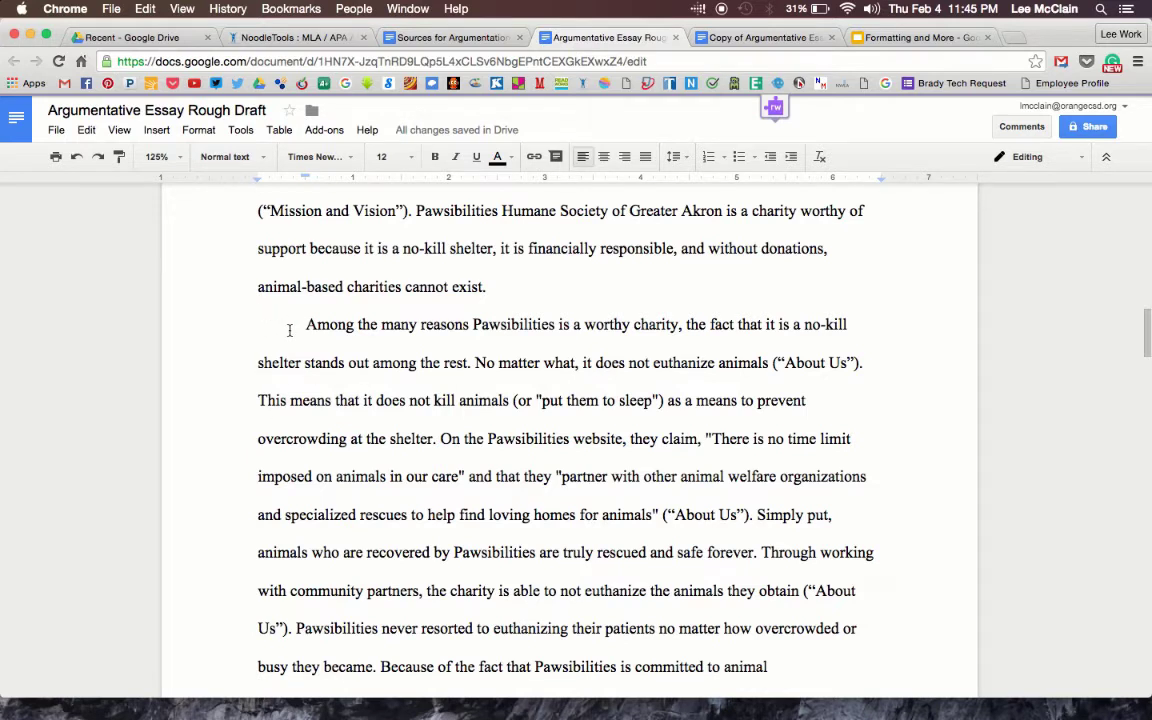
Try a blank line between the essay's introduction and second paragraph, and remove it again.
click(532, 290)
key(Return)
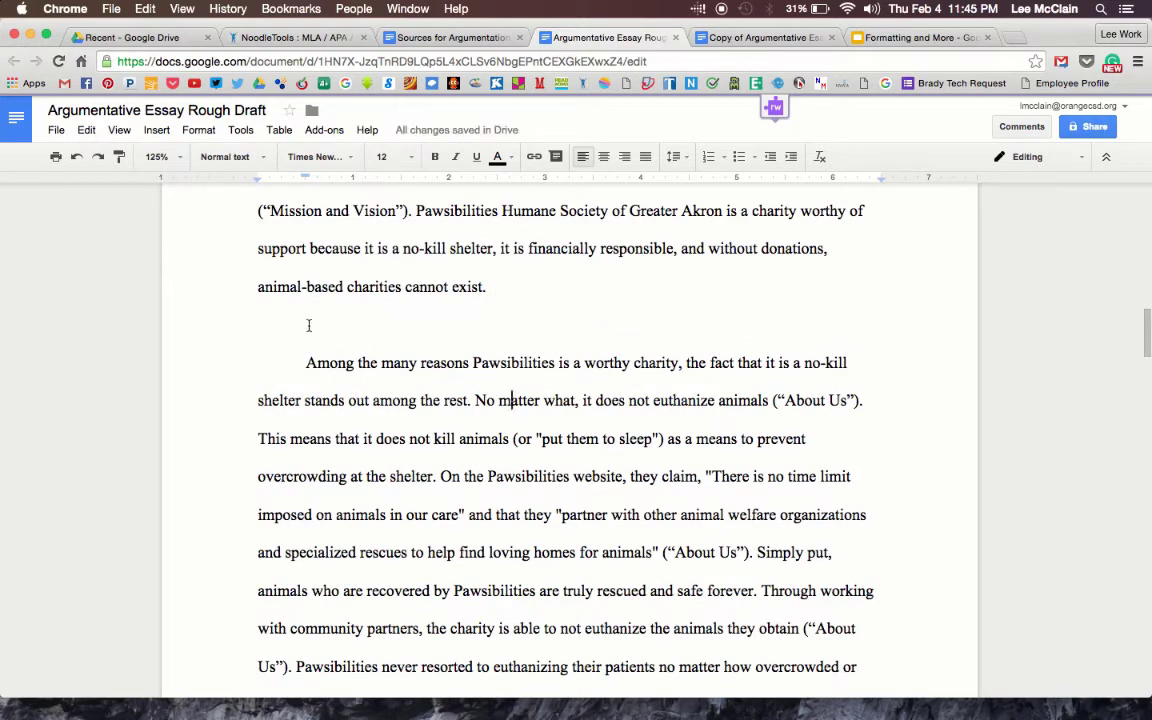
key(BackSpace)
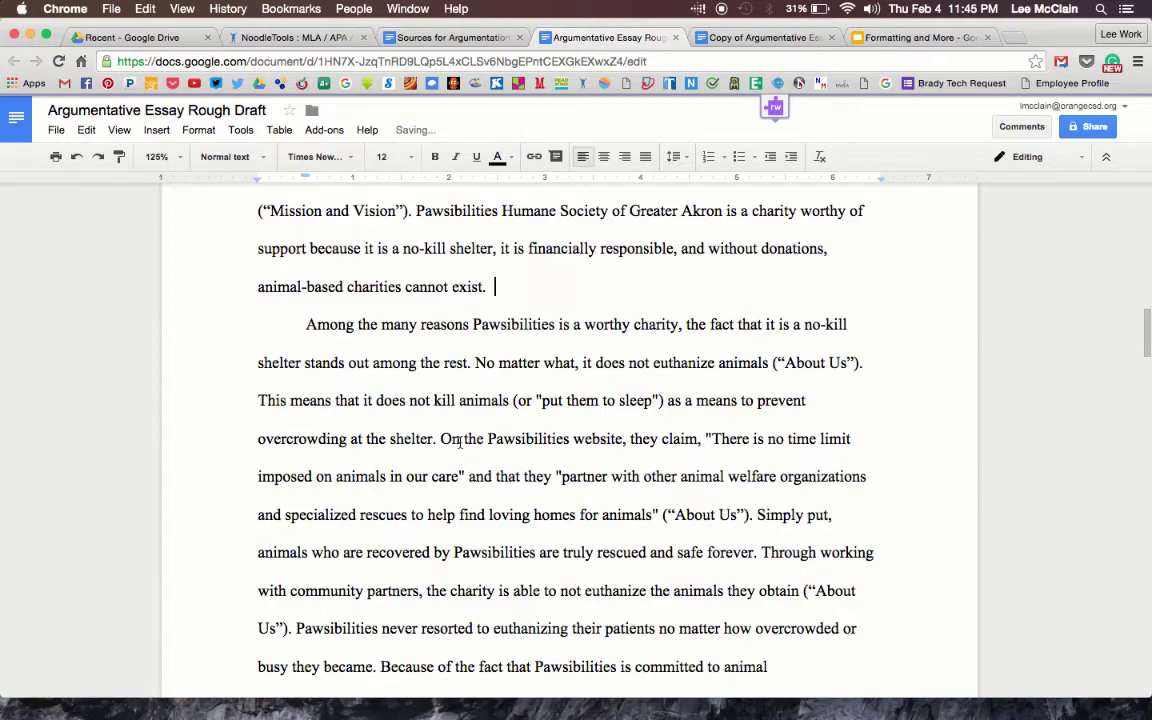
Add blank lines above the Works Cited title until the whole list starts at the top of its own page.
scroll(460, 443, down, 10)
scroll(460, 443, down, 10)
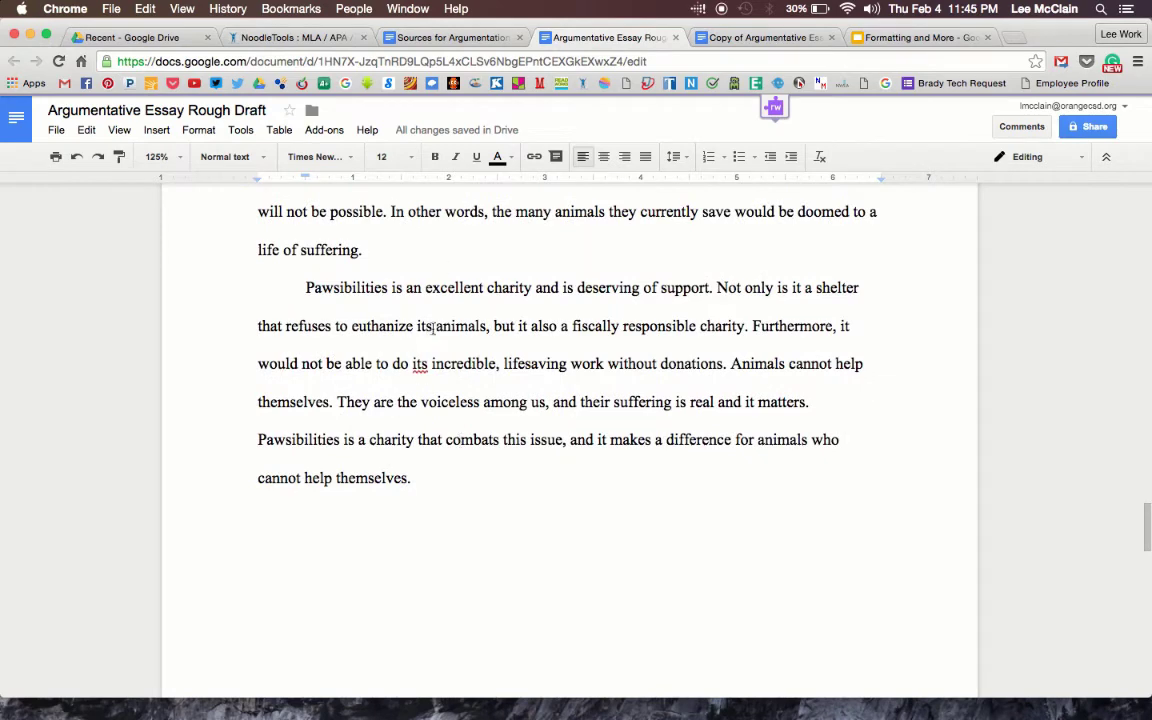
scroll(400, 368, down, 10)
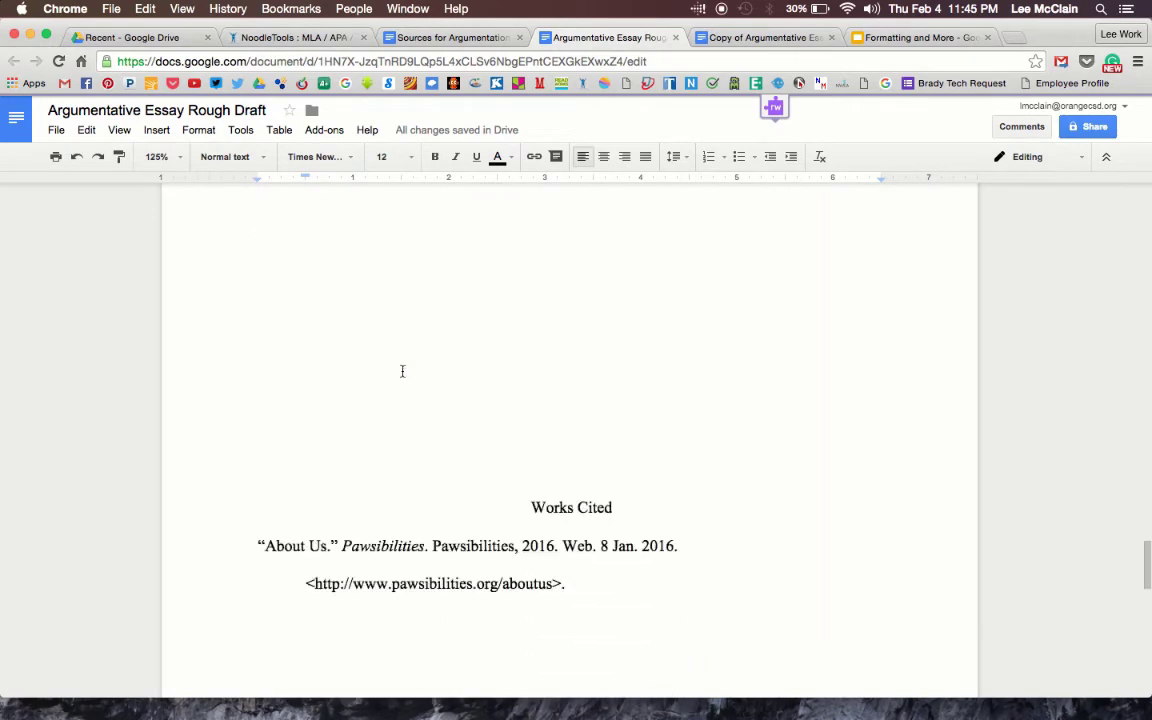
click(530, 337)
key(Return)
key(Return)
key(Return)
key(Return)
key(Return)
key(Return)
scroll(530, 335, down, 5)
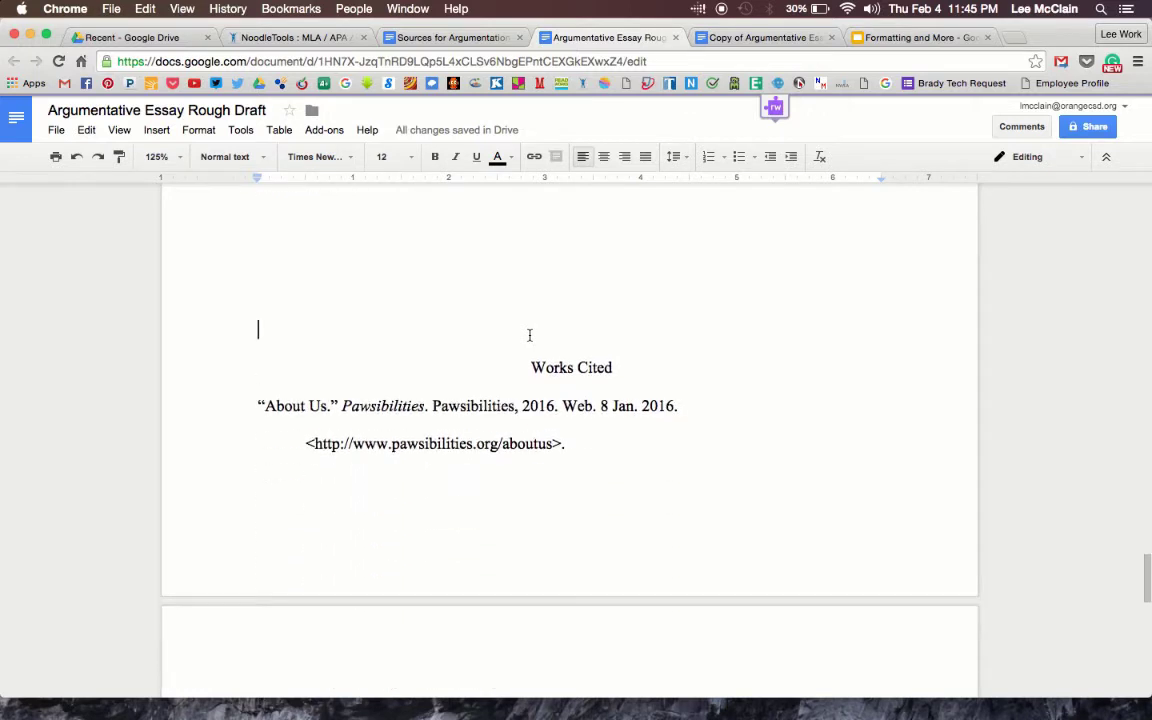
scroll(530, 335, down, 2)
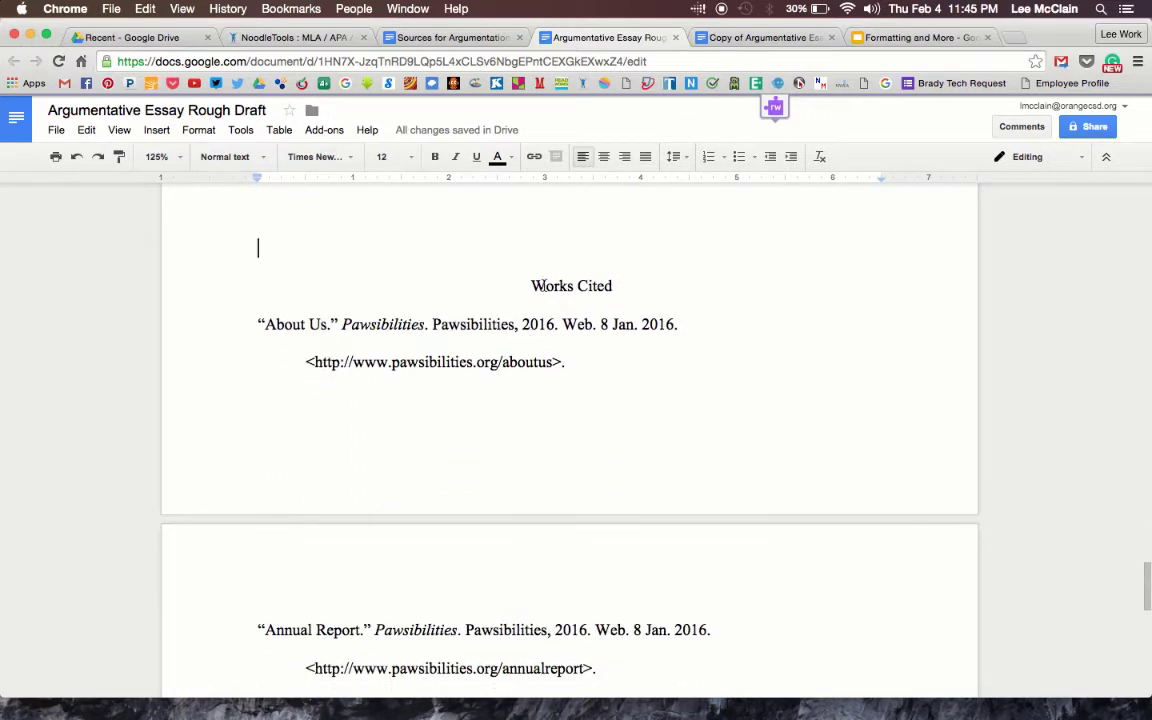
key(Return)
key(Return)
key(Return)
key(Return)
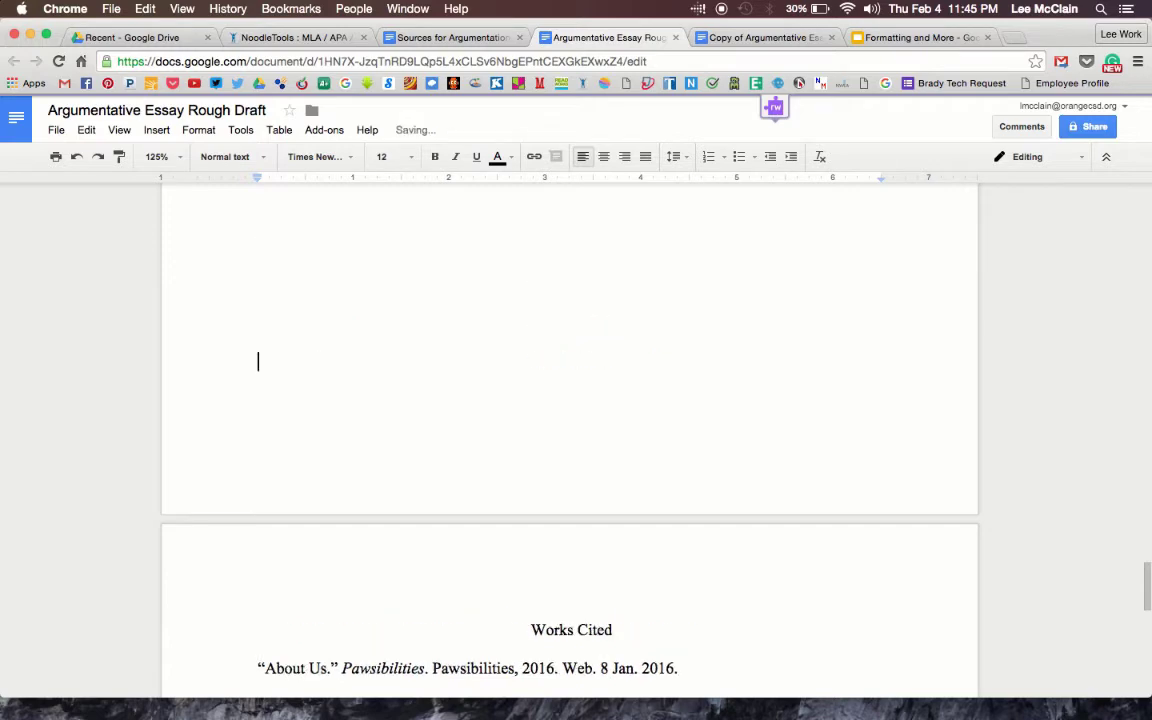
scroll(665, 282, down, 7)
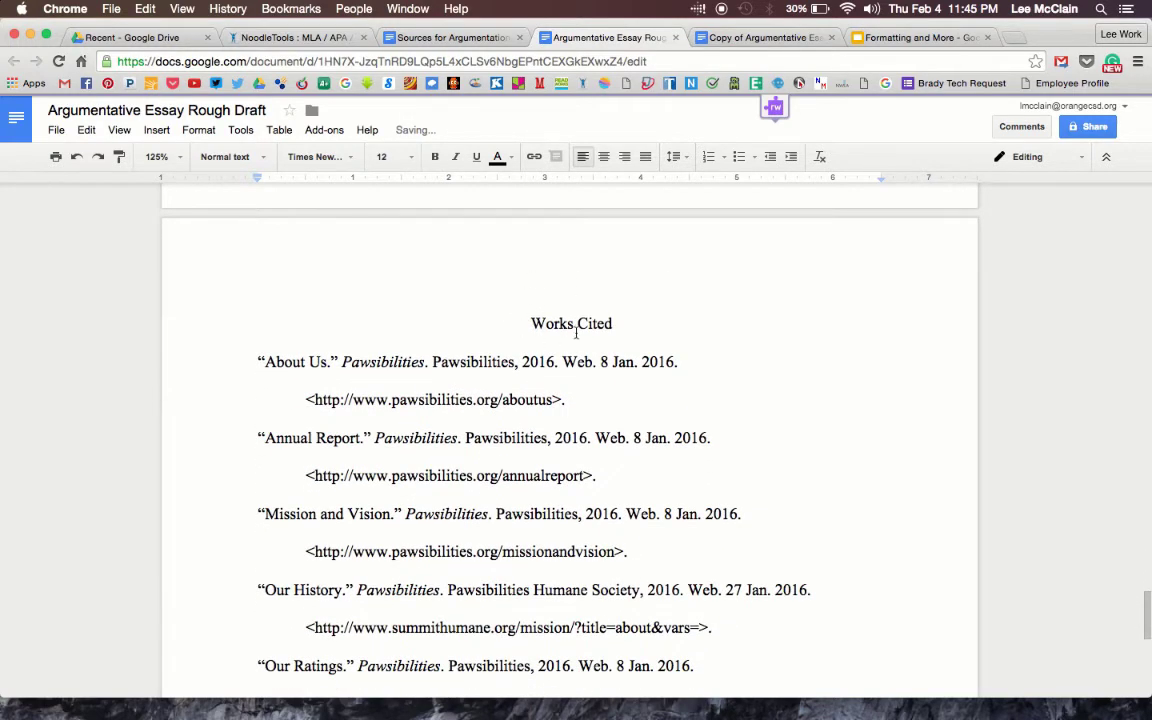
Review the Works Cited page, the concluding paragraph and the source citations in the last body paragraph.
scroll(560, 345, down, 5)
scroll(558, 352, up, 4)
scroll(771, 391, up, 10)
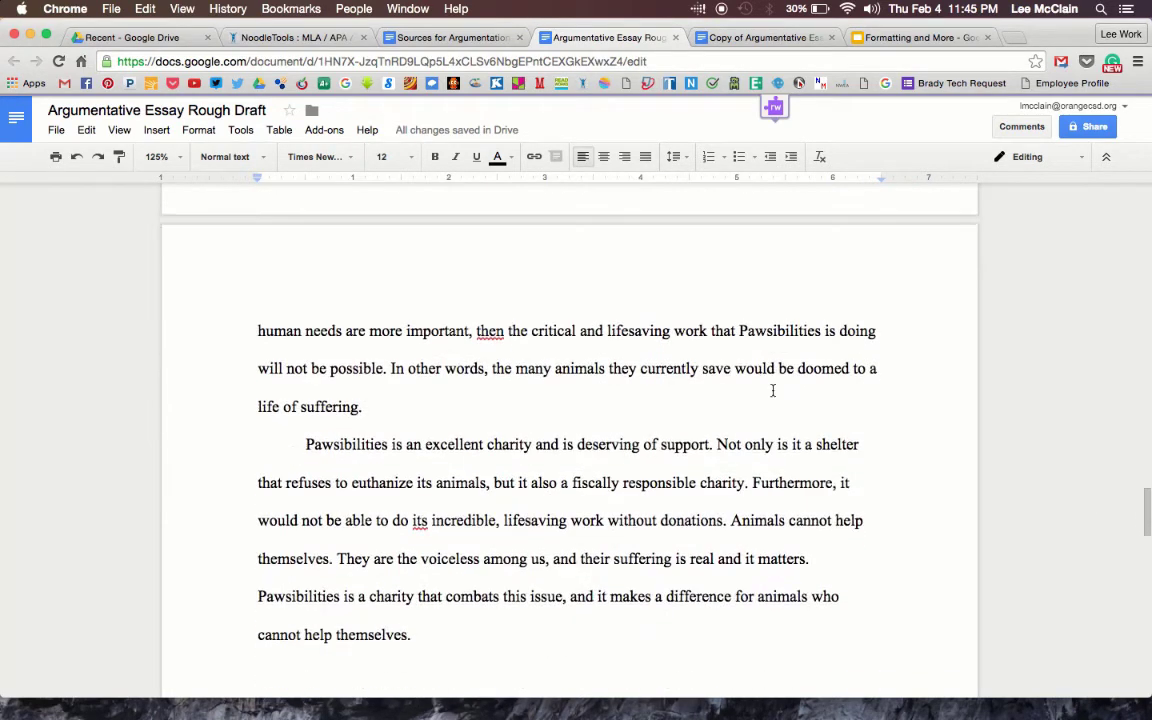
click(388, 372)
key(Down)
scroll(491, 432, up, 5)
click(404, 320)
scroll(558, 427, up, 3)
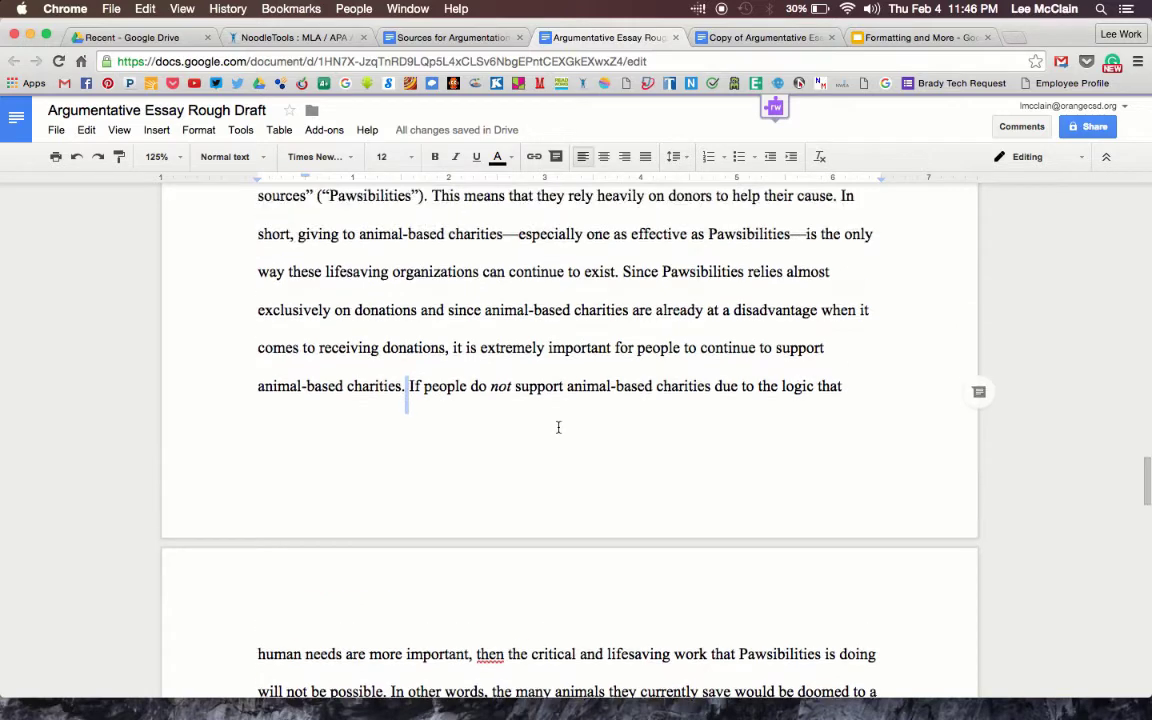
scroll(558, 353, up, 2)
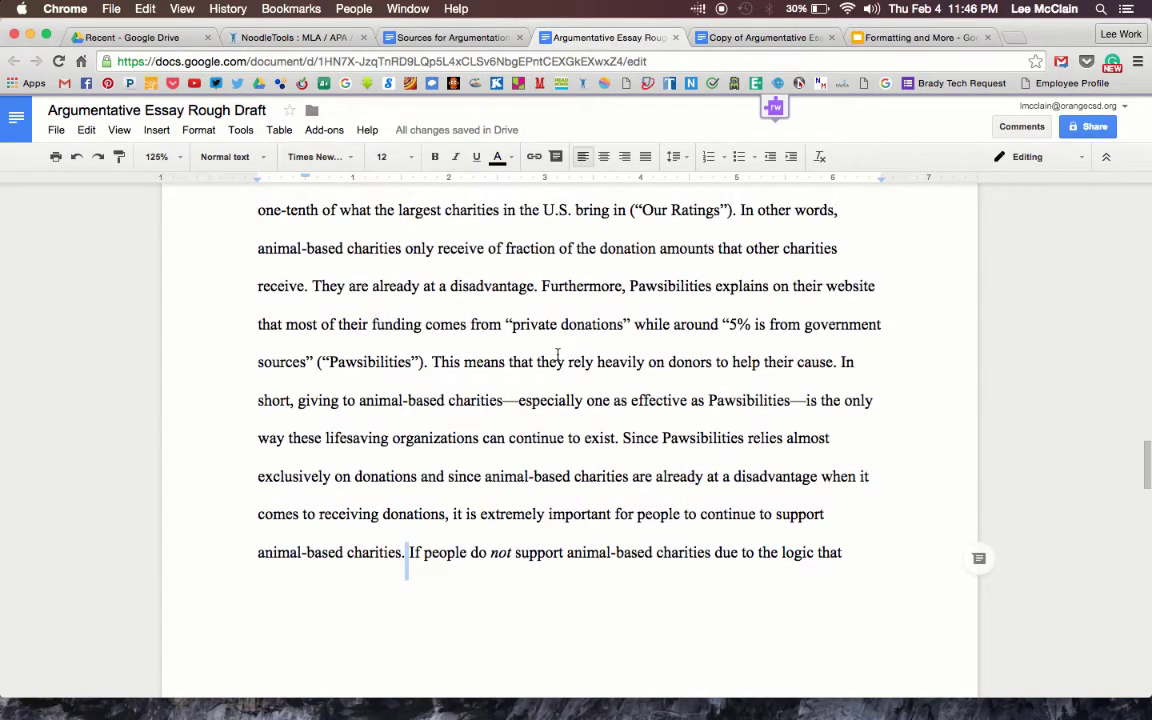
Search the essay for periods to check the spacing after each sentence.
scroll(558, 352, down, 5)
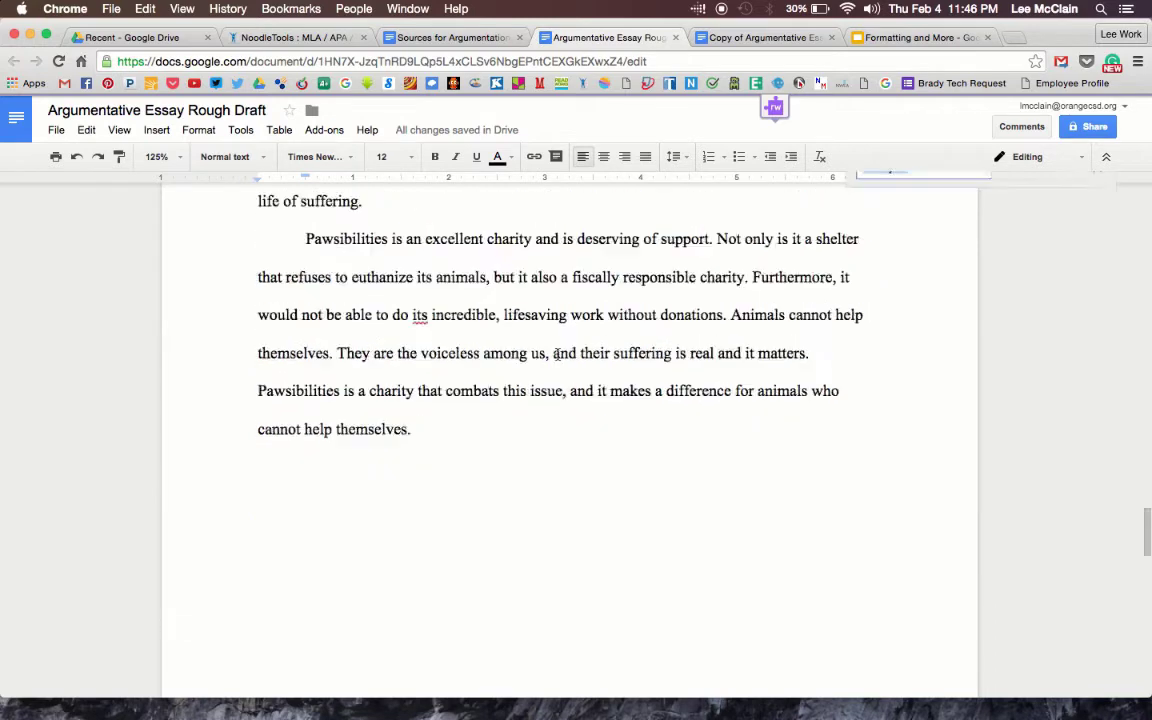
key(super+f)
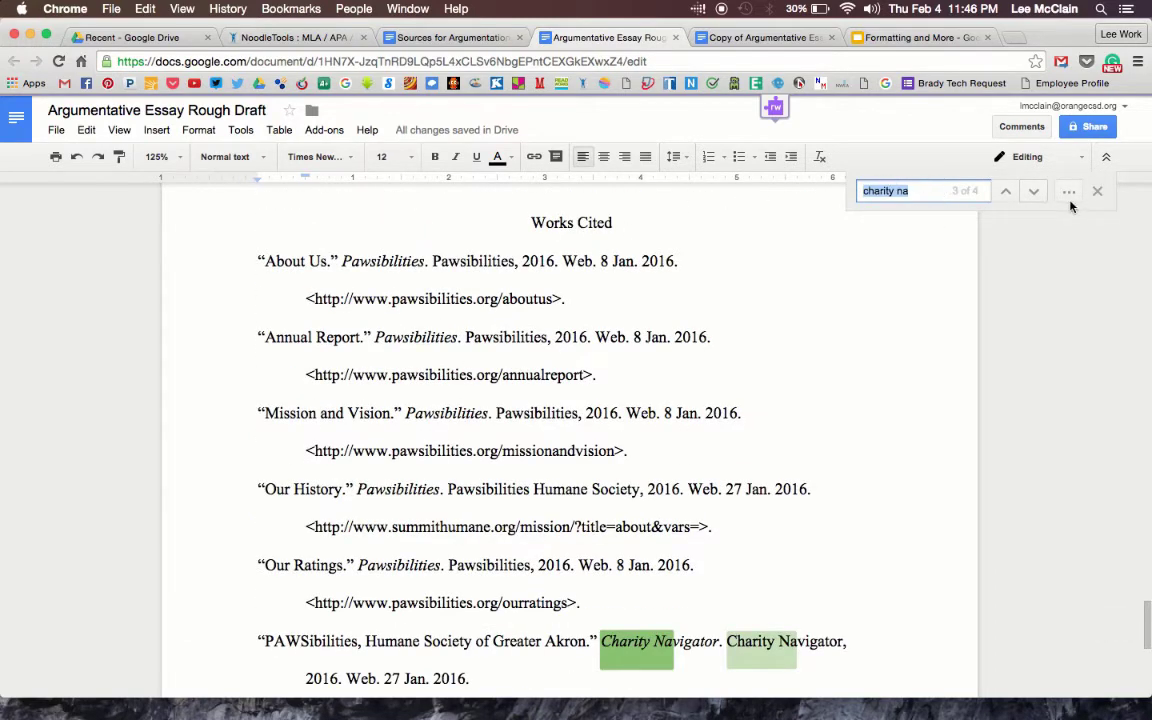
key(BackSpace)
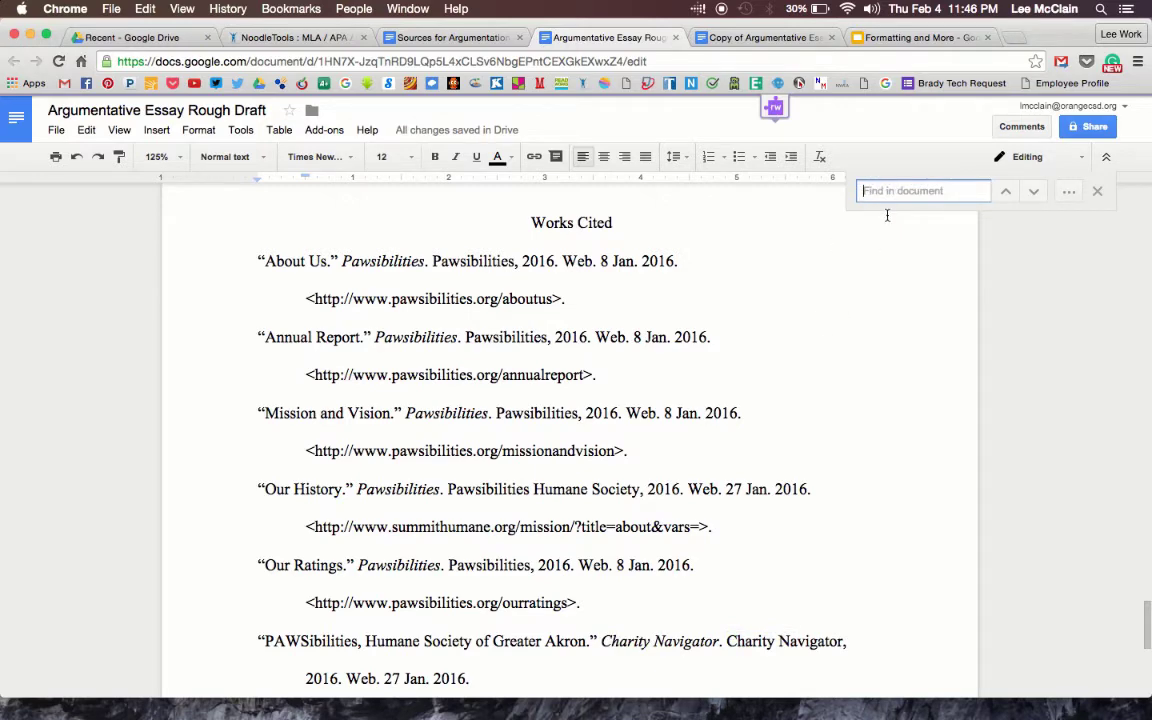
text(.)
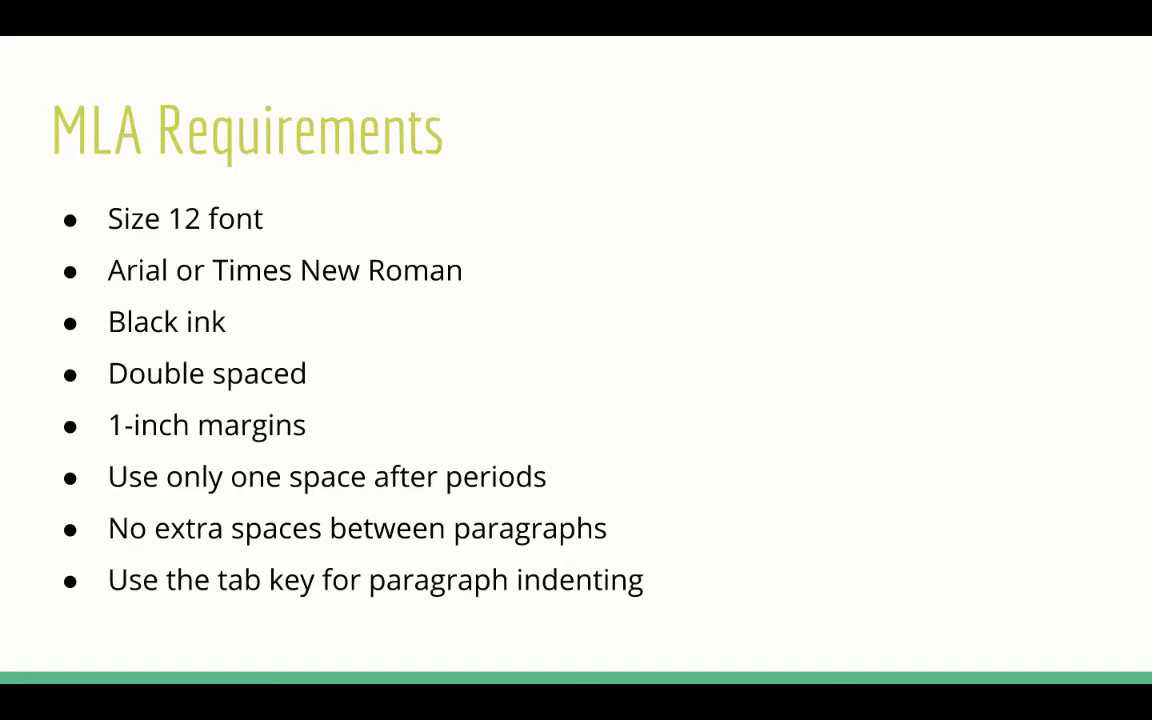
Advance the MLA formatting slides past the requirements list and the Header title slide.
key(Right)
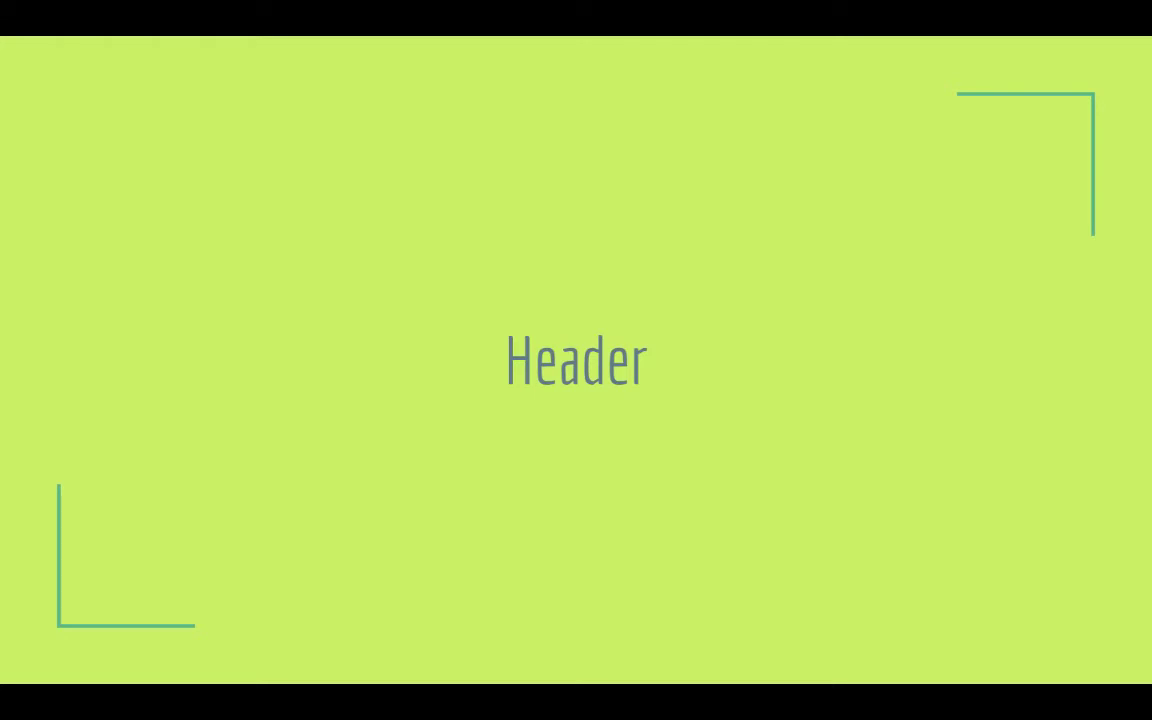
key(Right)
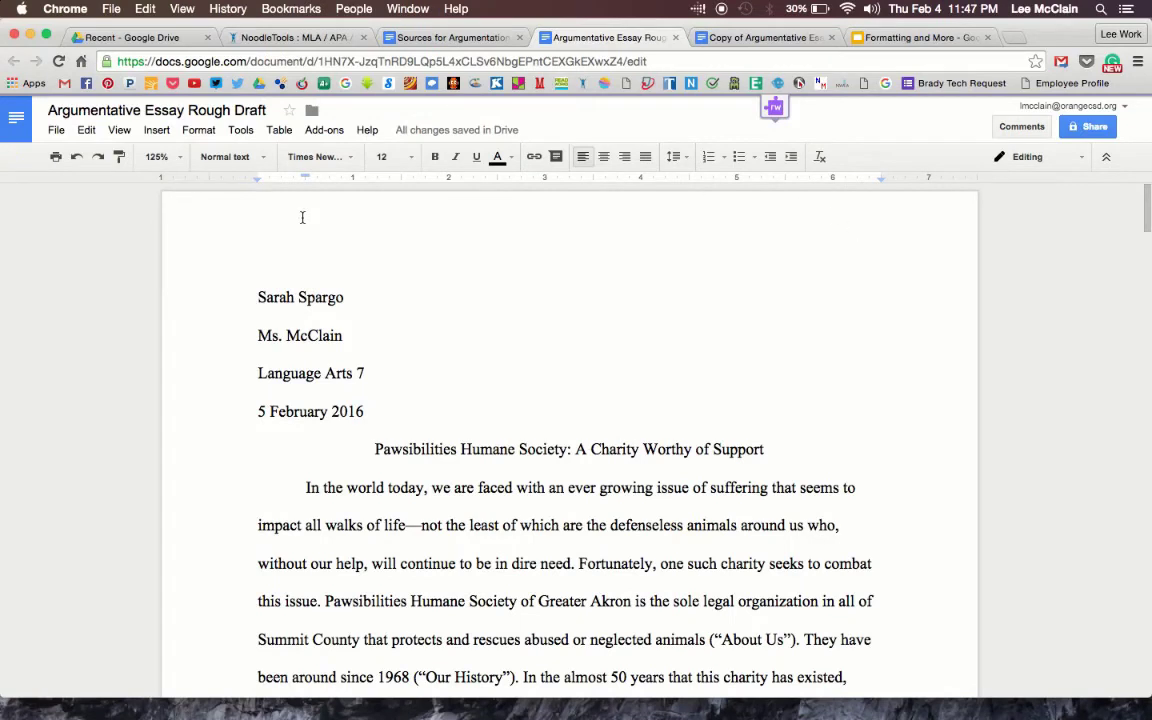
Add a right-aligned page header to the essay containing the student's last name.
click(163, 132)
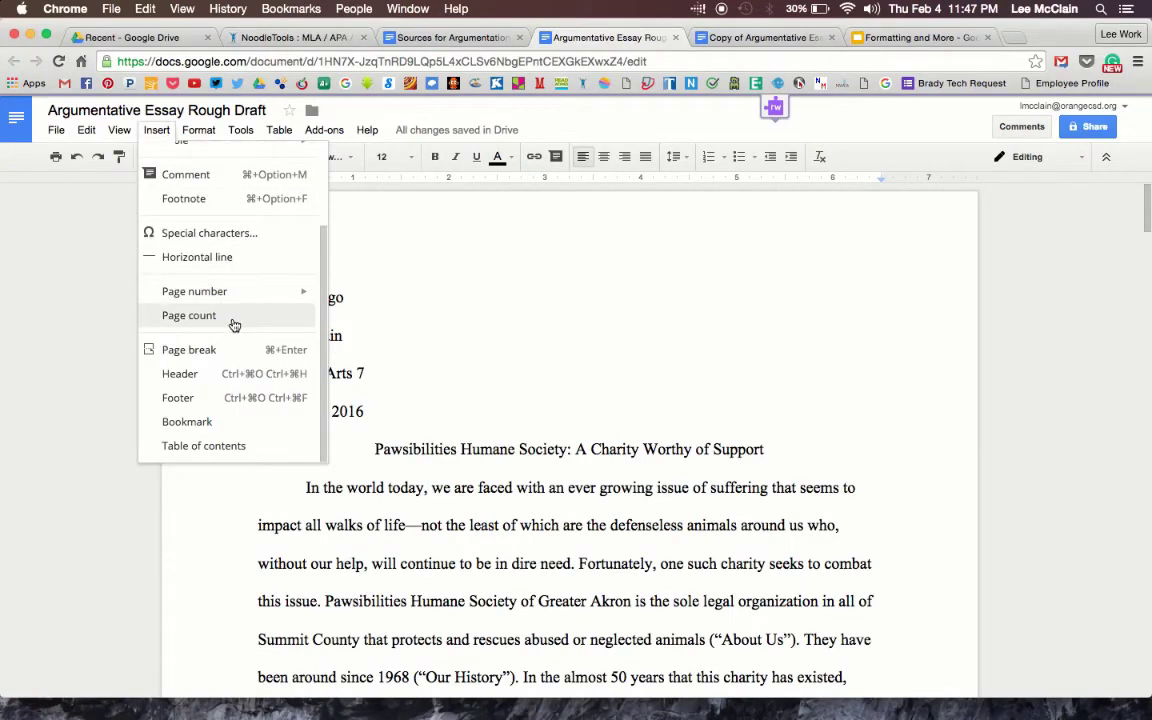
click(180, 374)
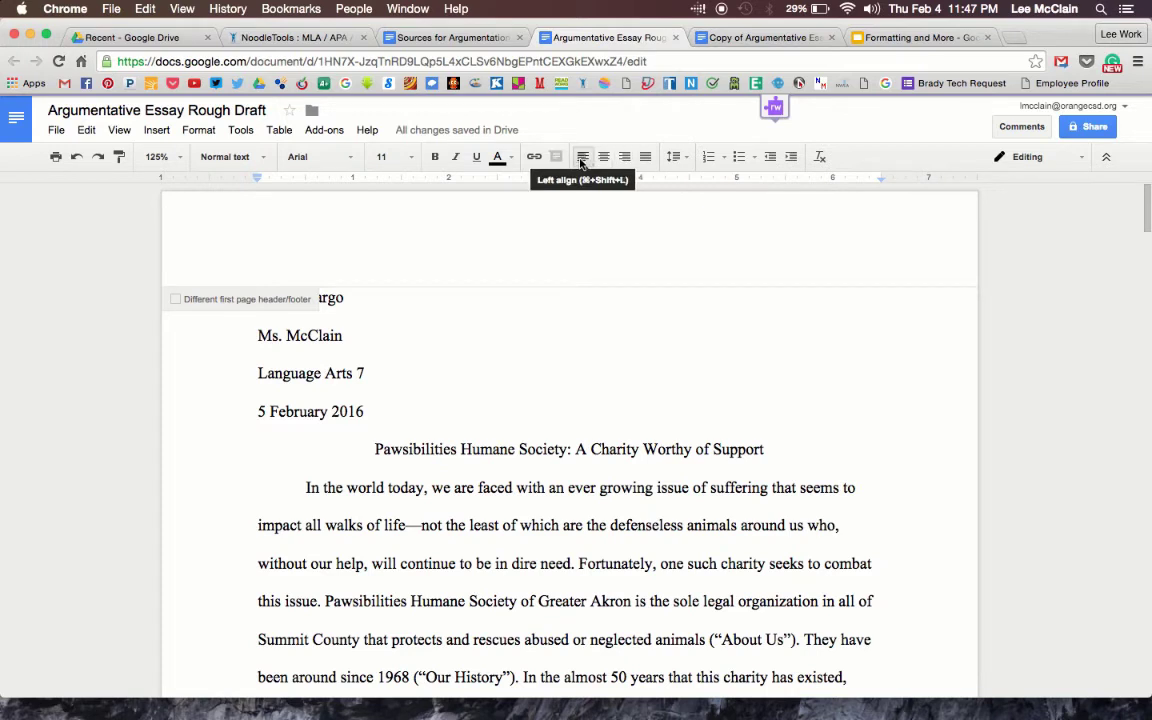
click(624, 160)
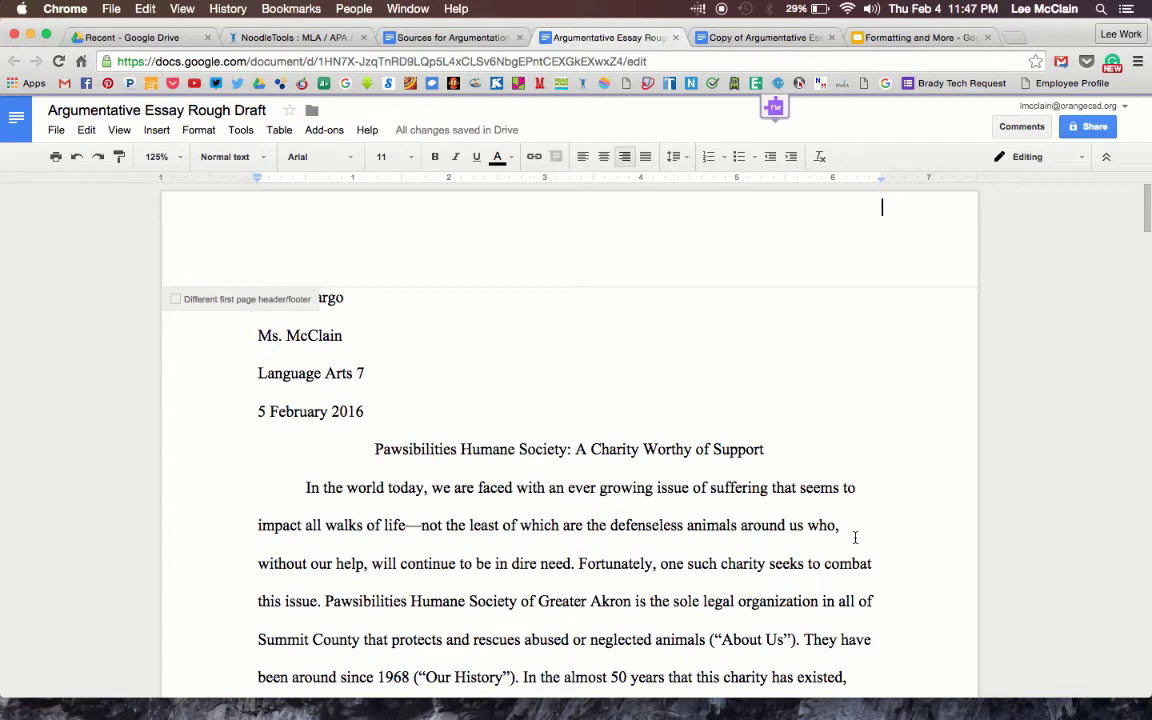
text(Spargo)
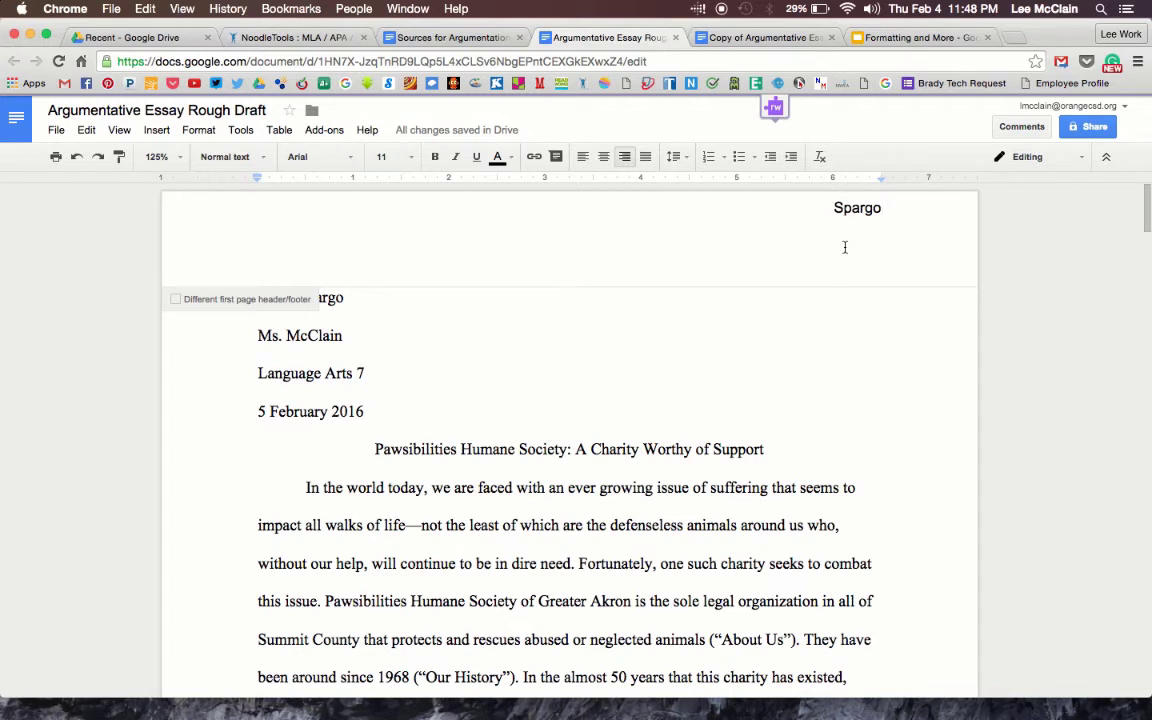
Insert an automatic page number after the last name in the header, separated by a space, and check it on the following pages.
click(160, 131)
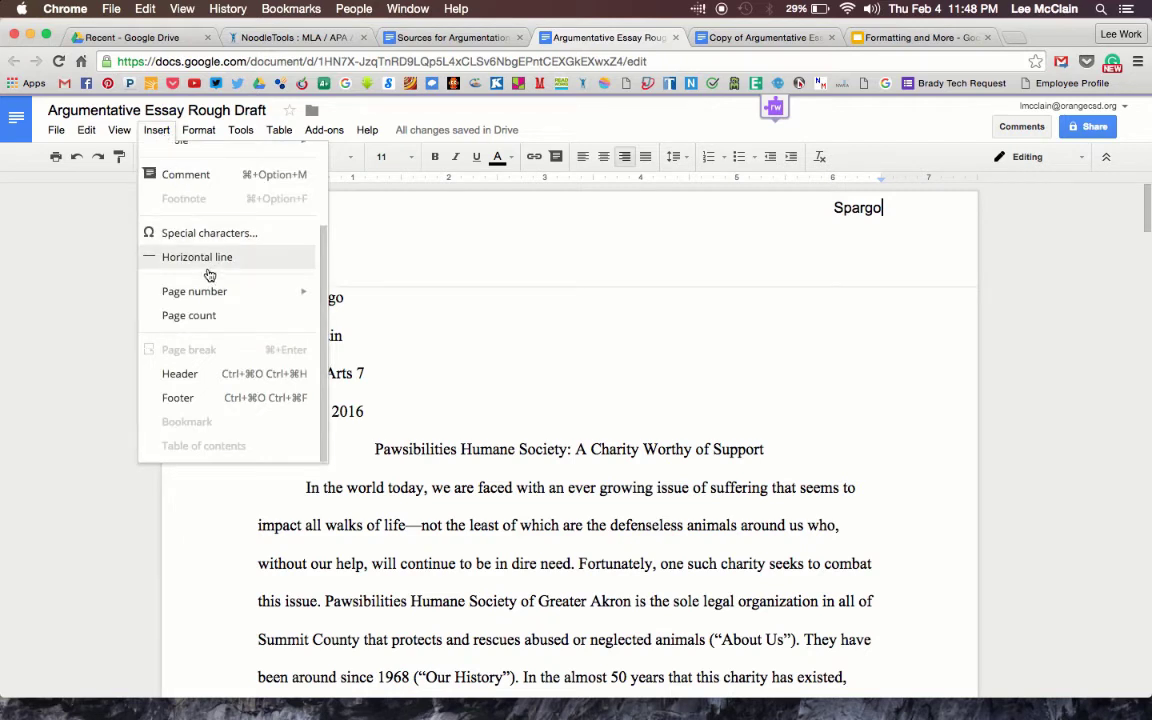
mouse_move(212, 300)
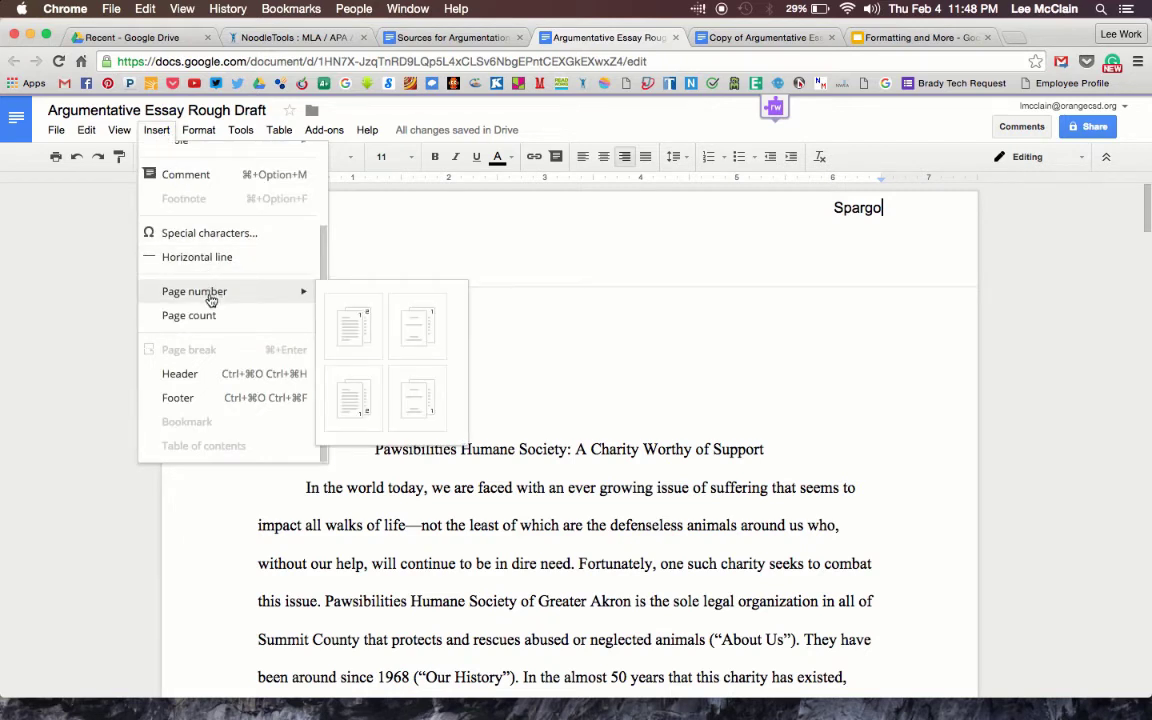
click(361, 326)
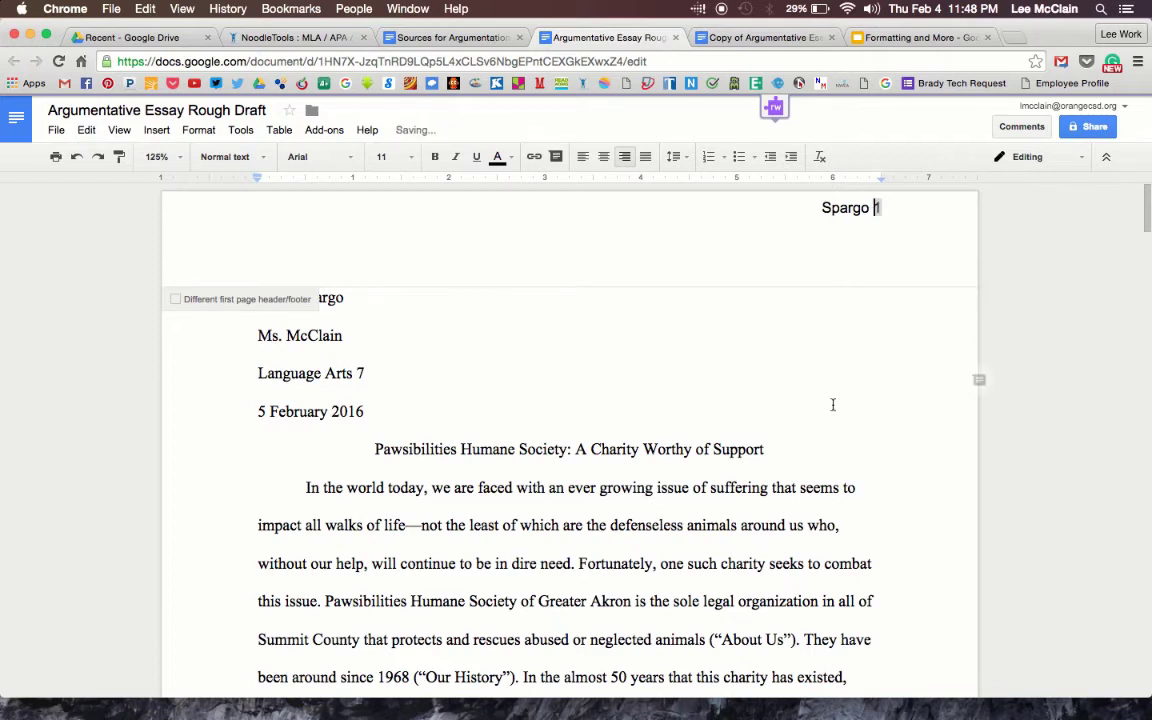
click(632, 419)
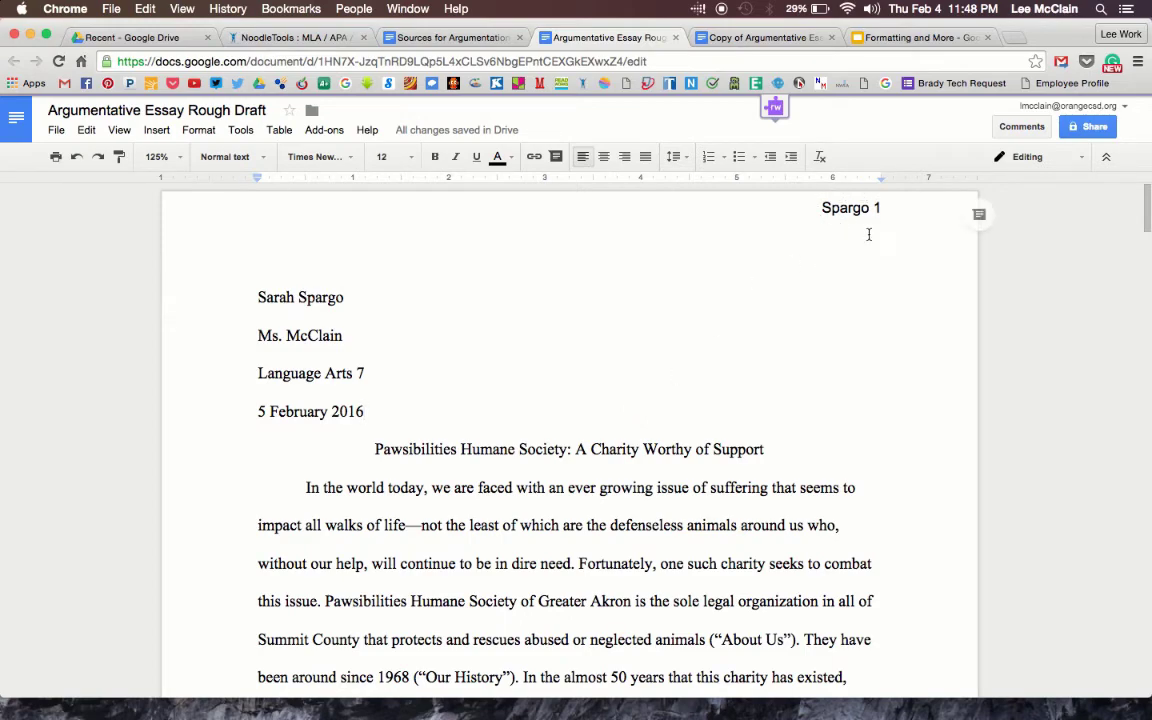
scroll(869, 231, down, 15)
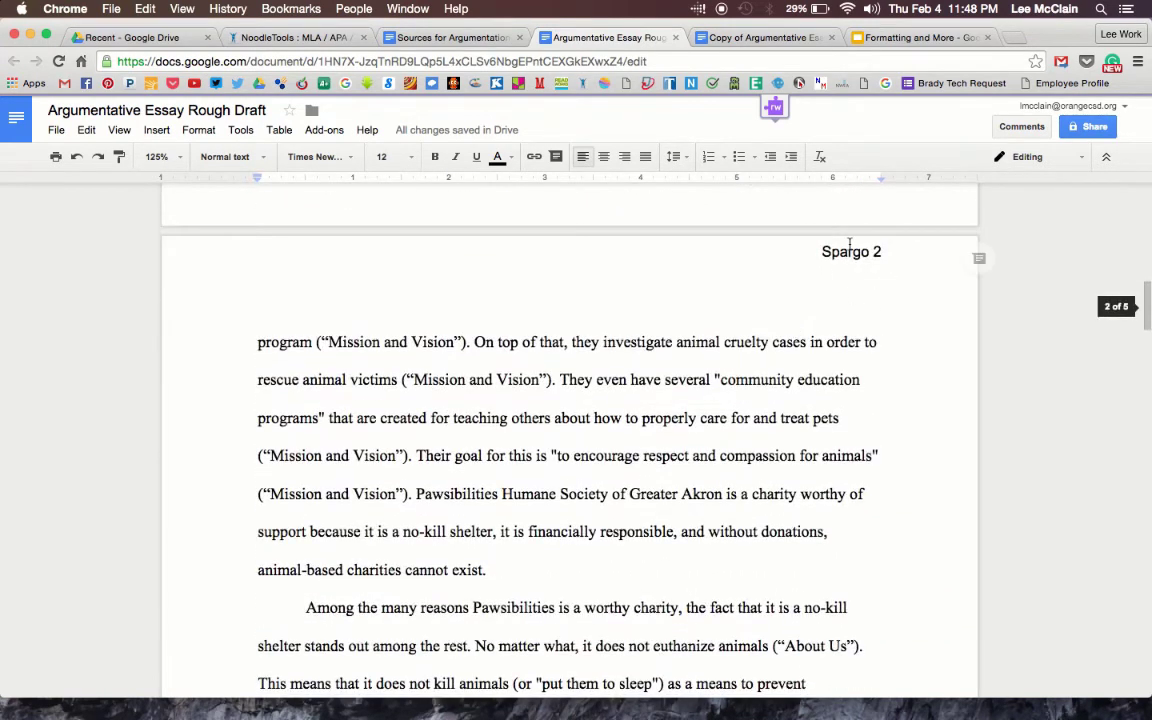
scroll(727, 303, down, 10)
scroll(727, 303, down, 8)
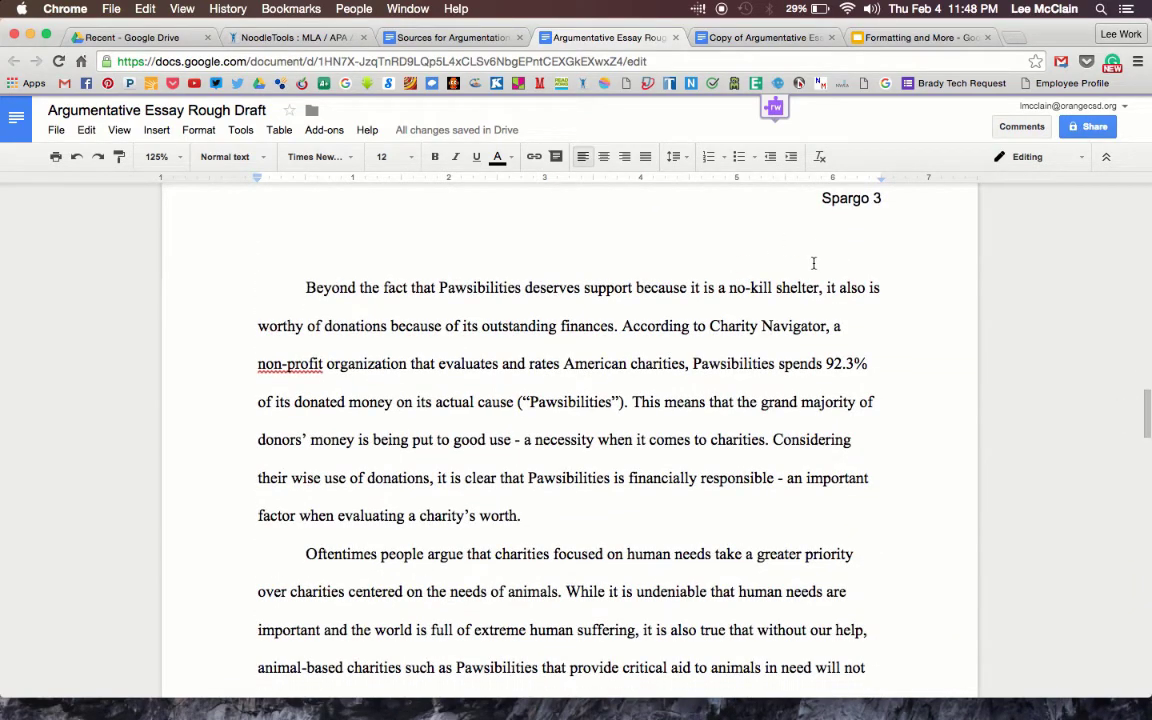
scroll(820, 250, up, 20)
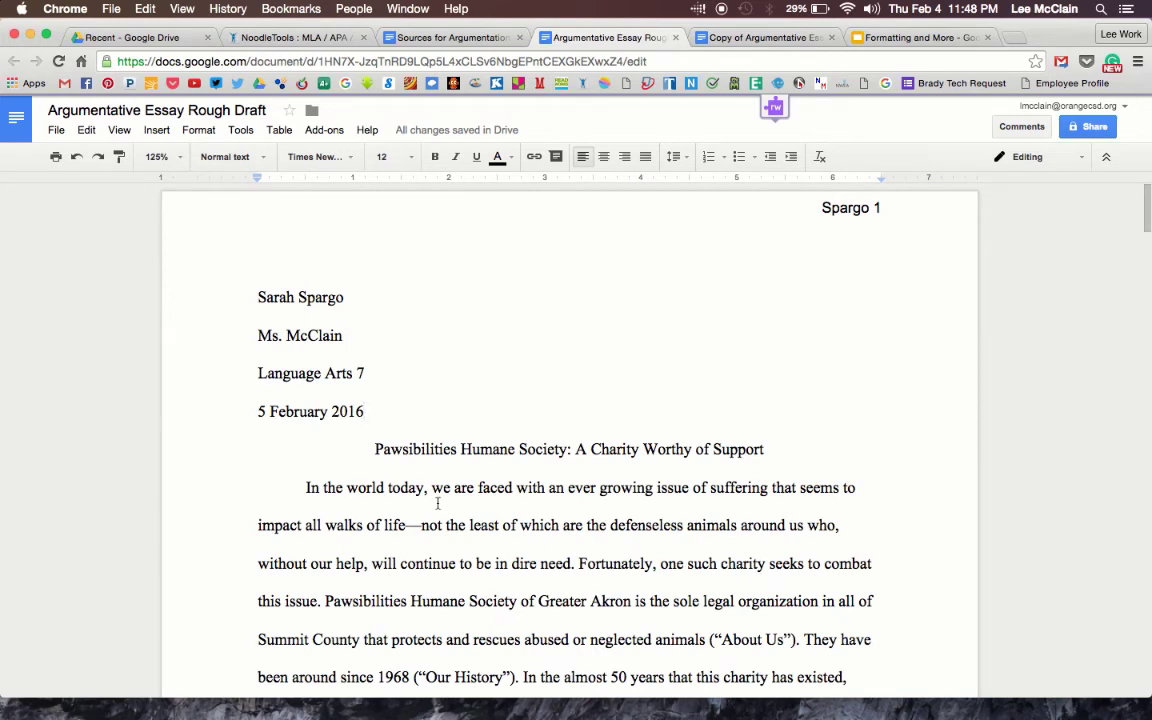
Set the whole header text to 12-point Times New Roman and return to the essay body.
click(840, 209)
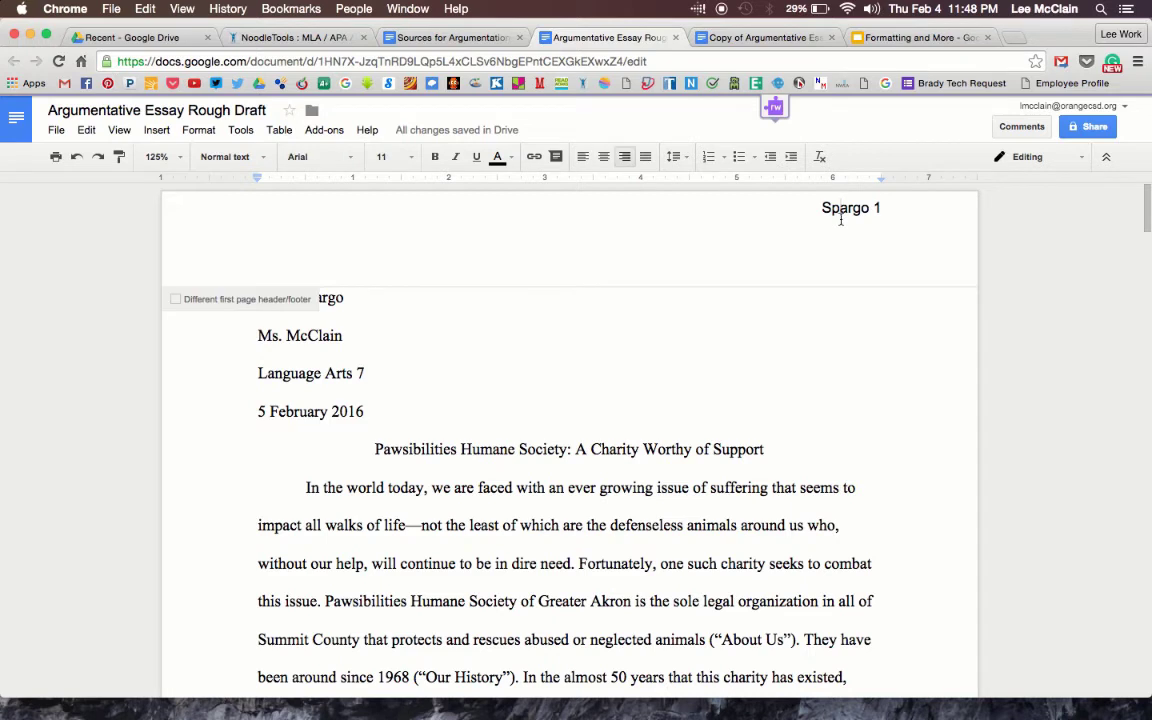
triple_click(840, 220)
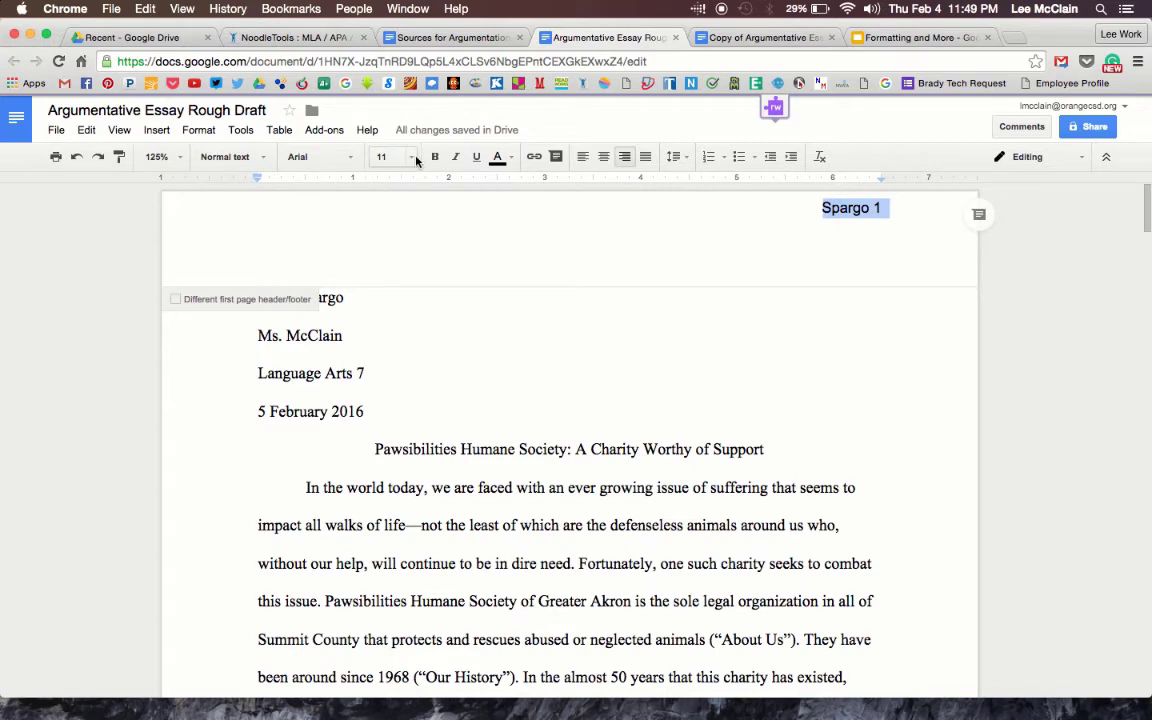
click(382, 157)
click(405, 284)
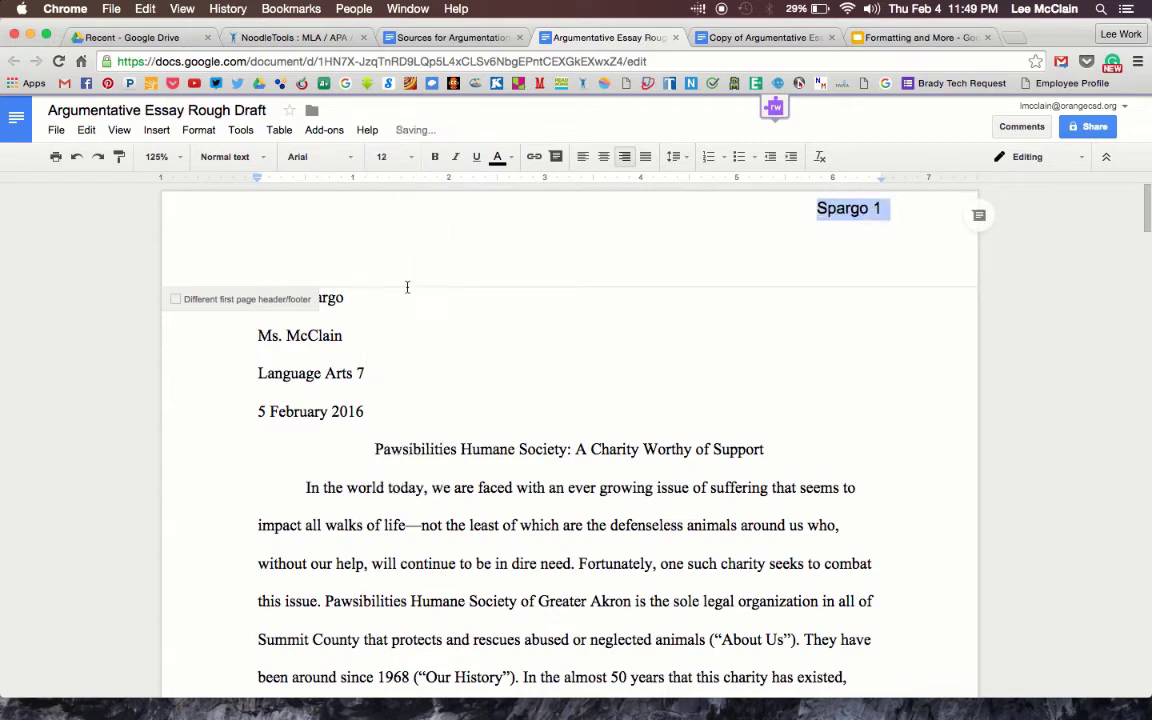
click(350, 158)
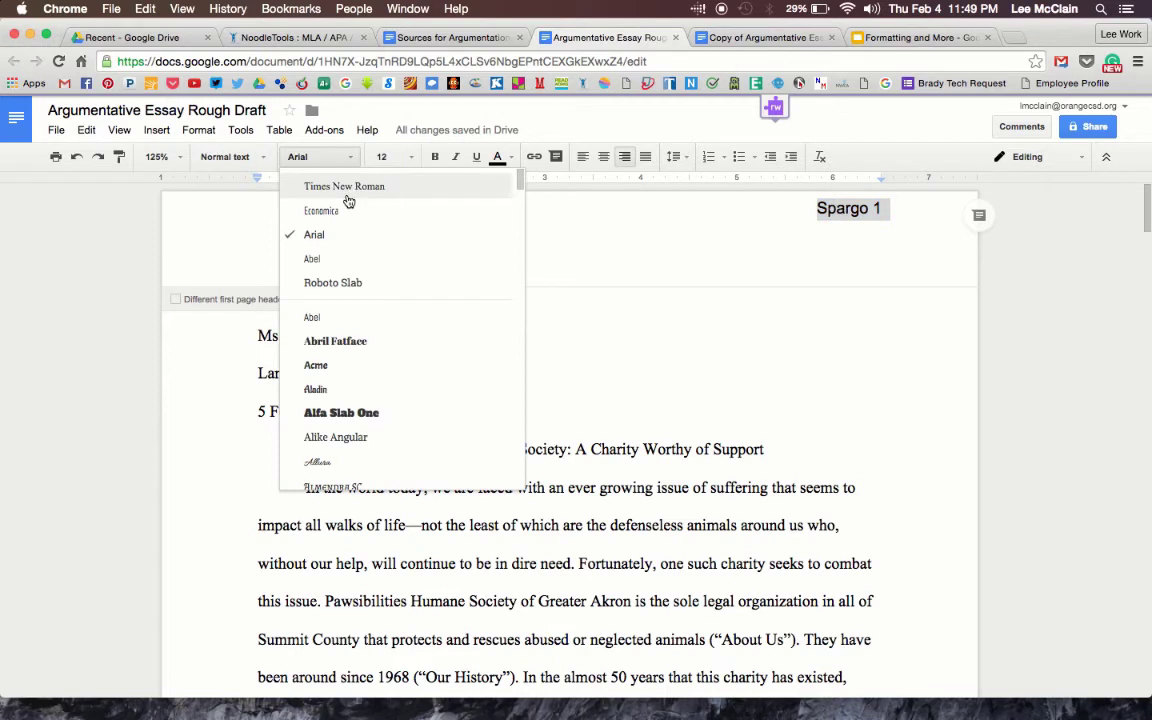
click(344, 187)
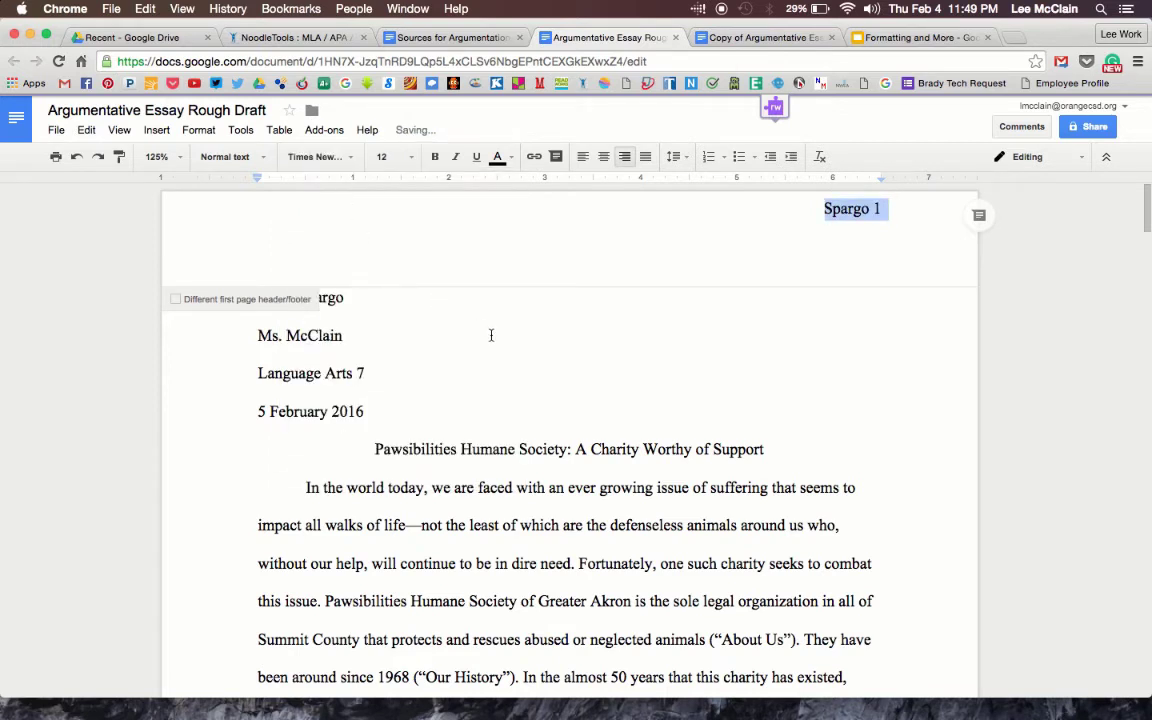
click(553, 391)
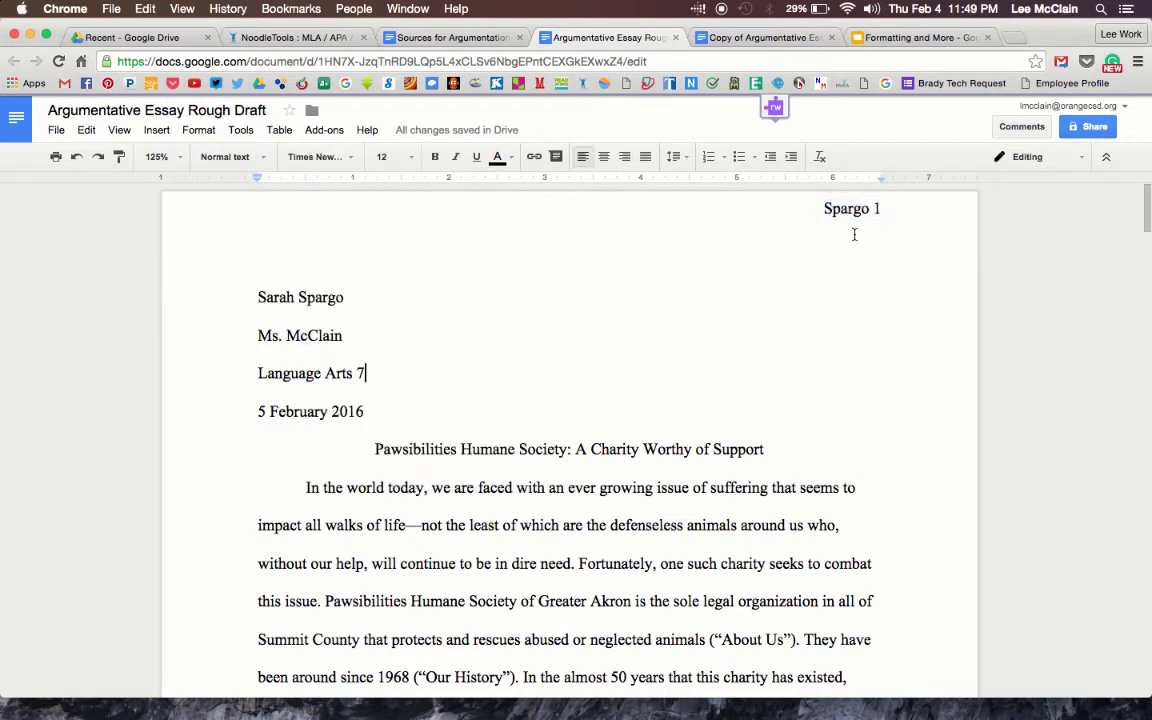
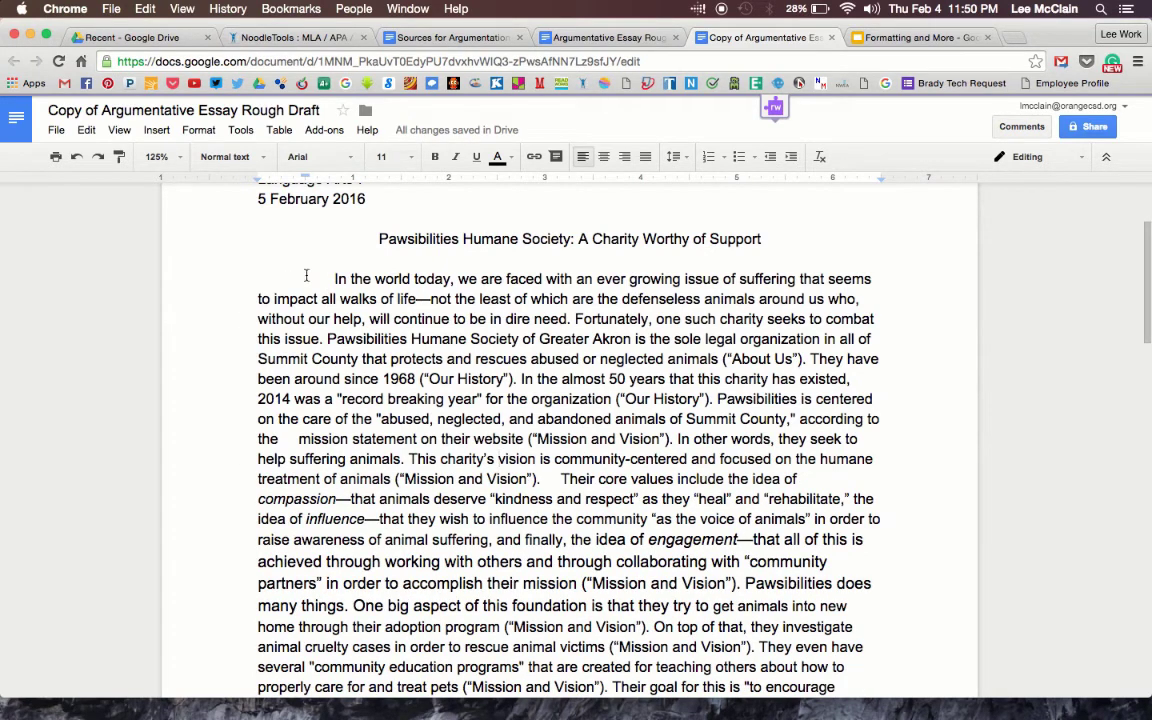
In the copy of the essay, replace the extra space before the introduction's first line with a single tab indent.
mouse_move(335, 279)
mouse_down()
mouse_move(308, 279)
mouse_move(322, 279)
mouse_up()
key(BackSpace)
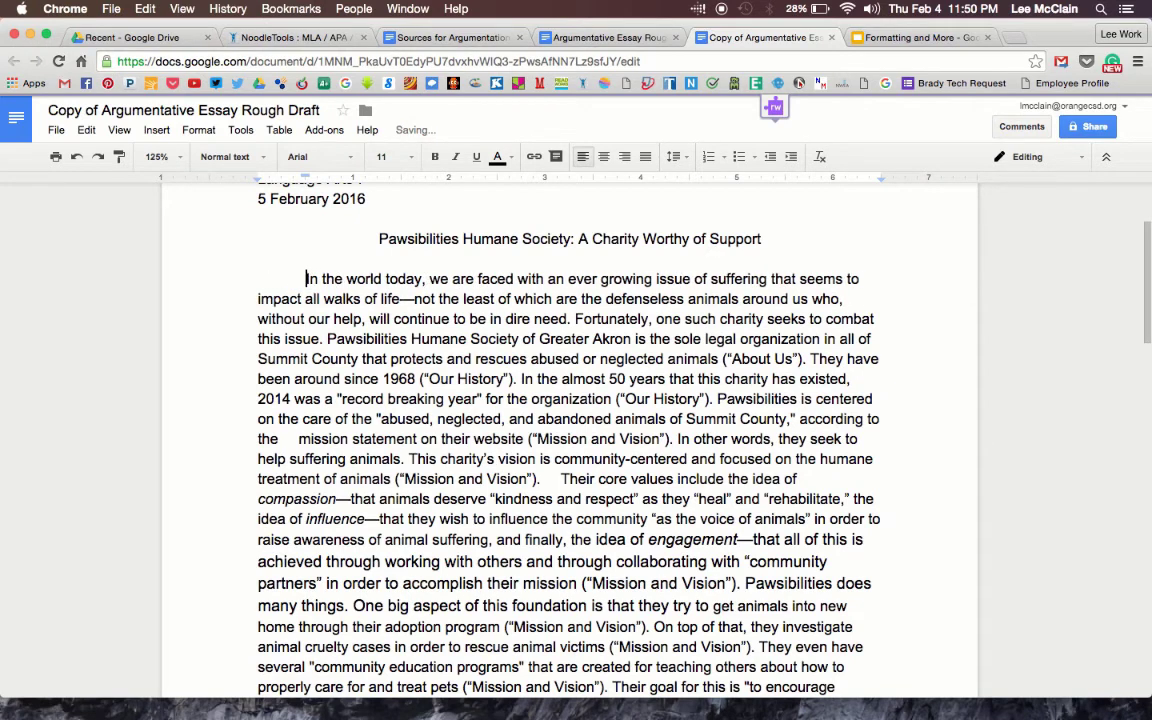
key(BackSpace)
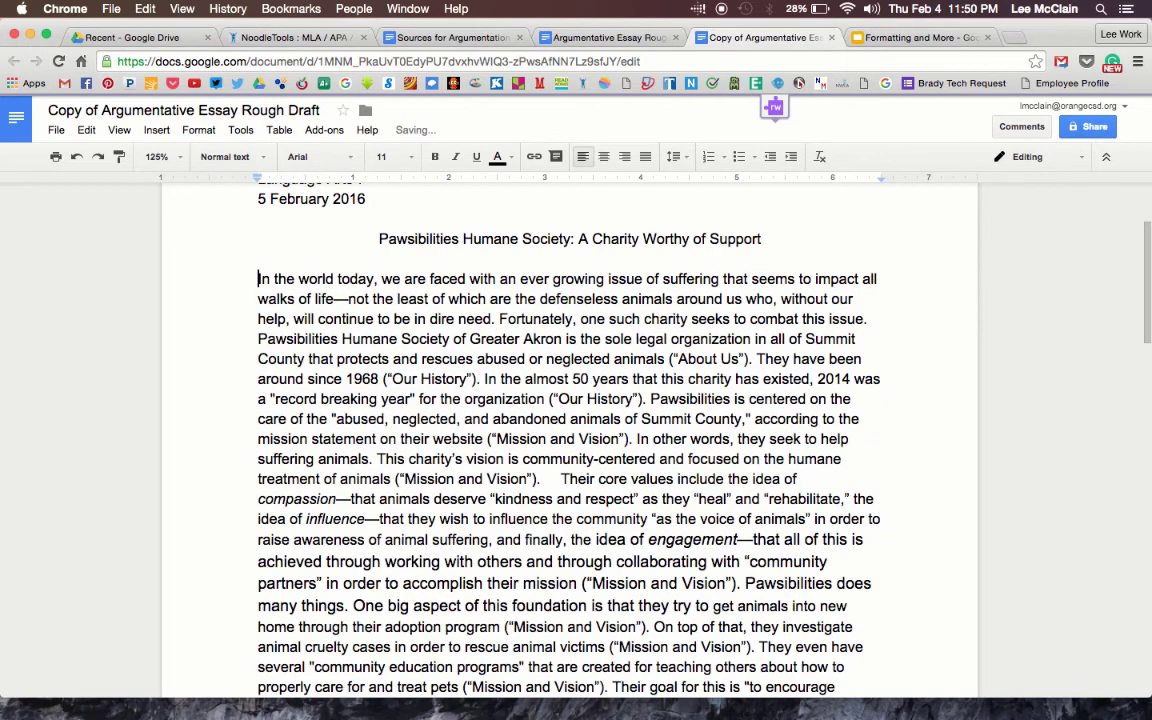
key(Tab)
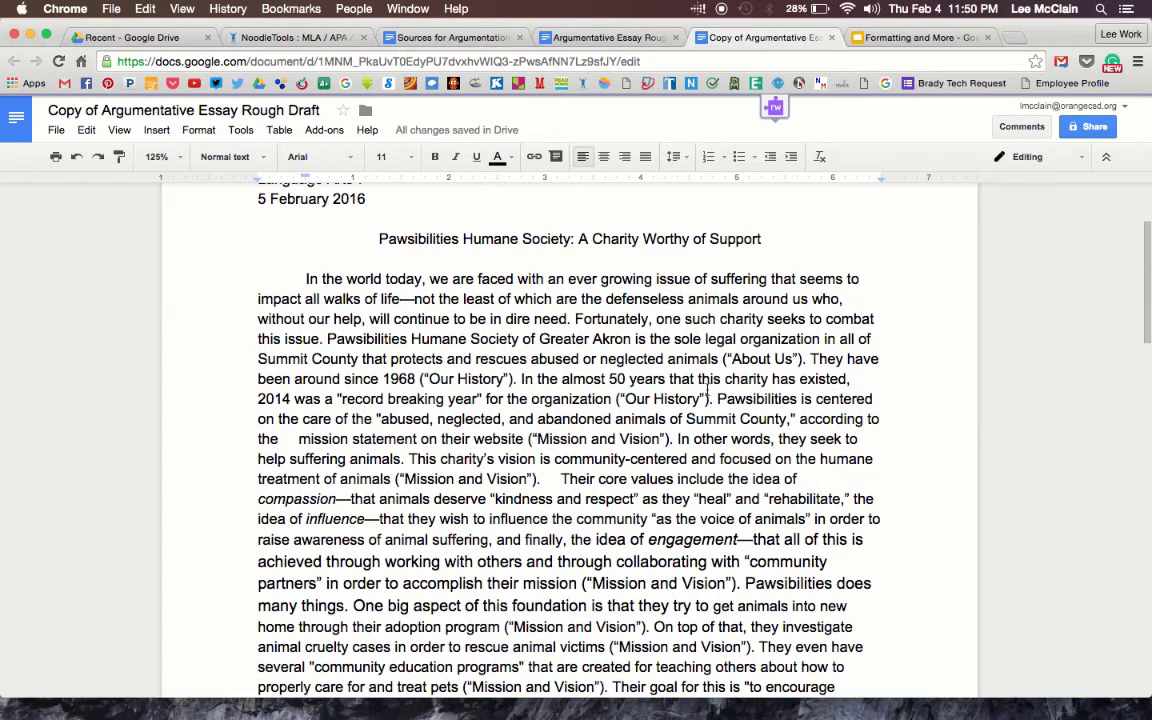
Remove the extra spaces before "mission statement" in the introduction, leaving a single space.
scroll(637, 350, down, 1)
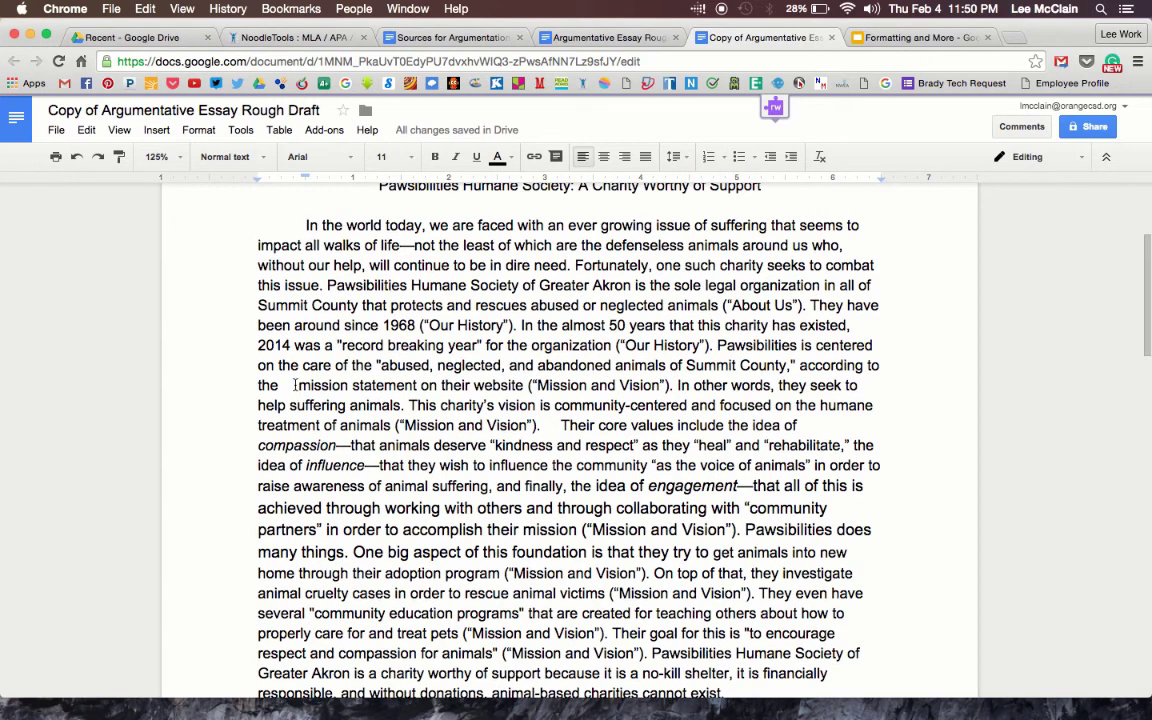
drag(284, 385, 297, 385)
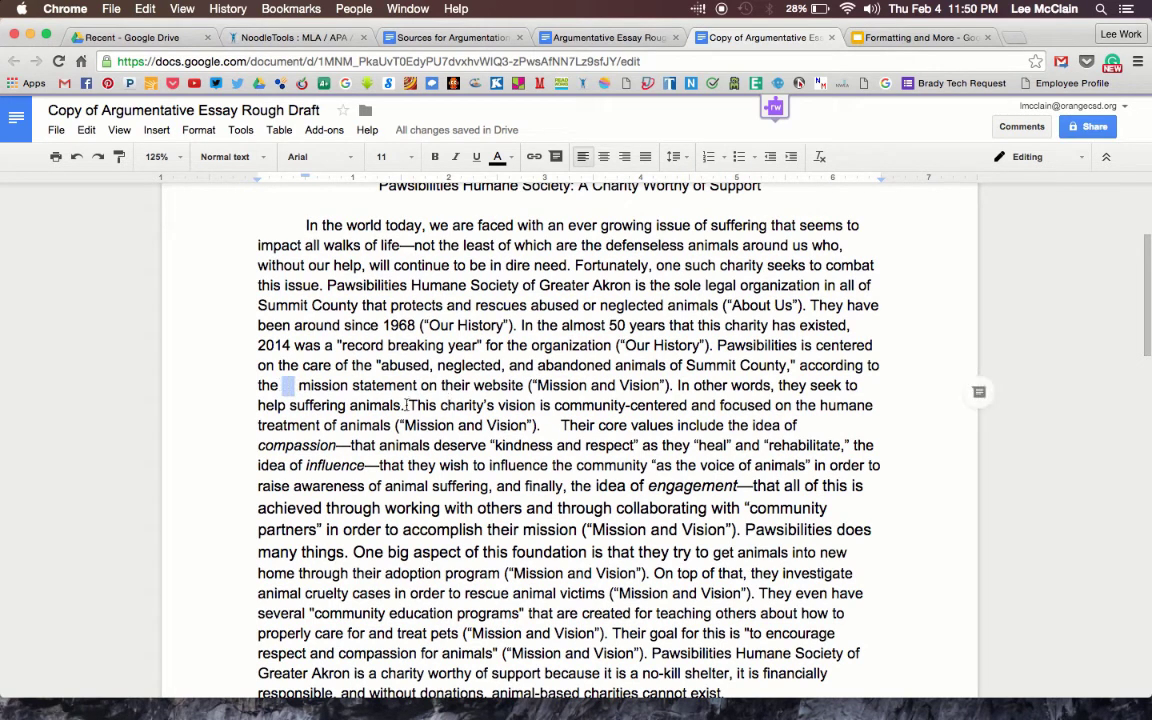
drag(560, 425, 538, 425)
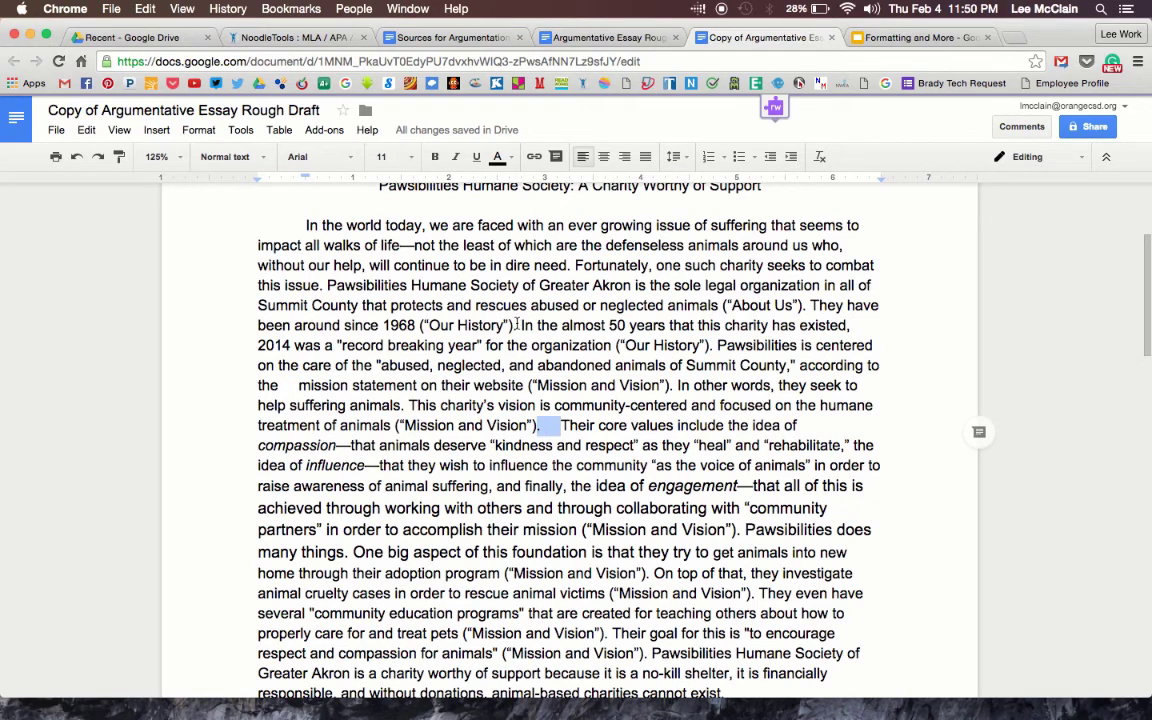
click(297, 385)
key(BackSpace)
key(BackSpace)
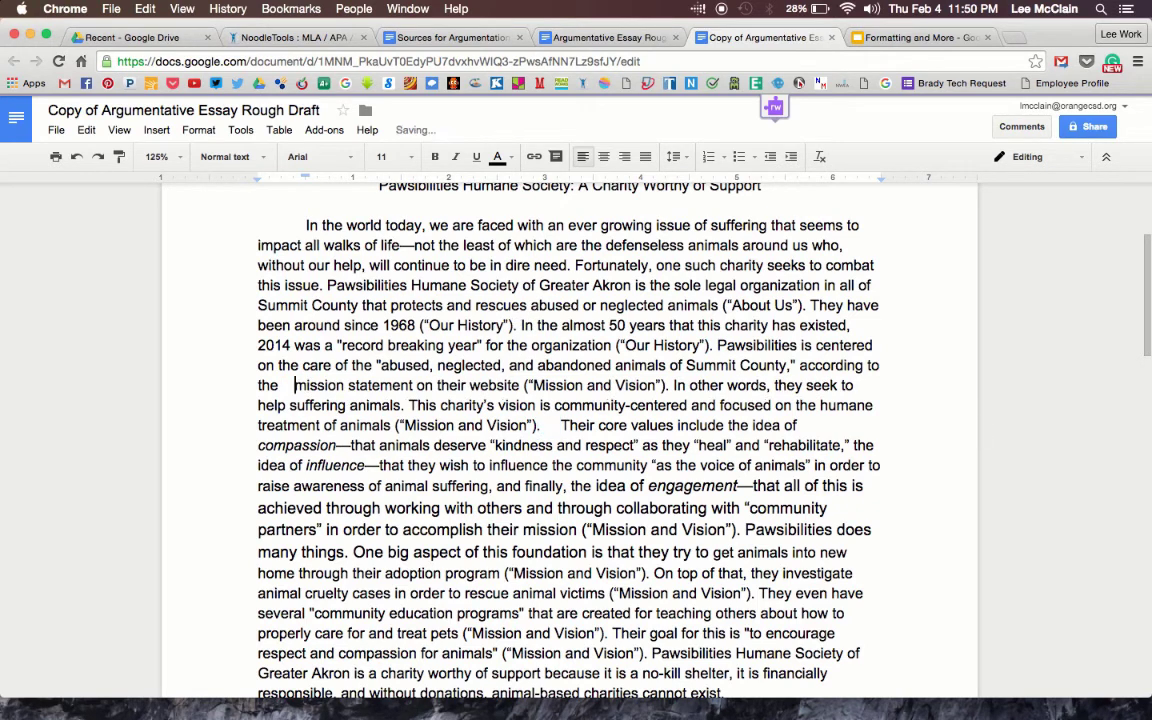
key(BackSpace)
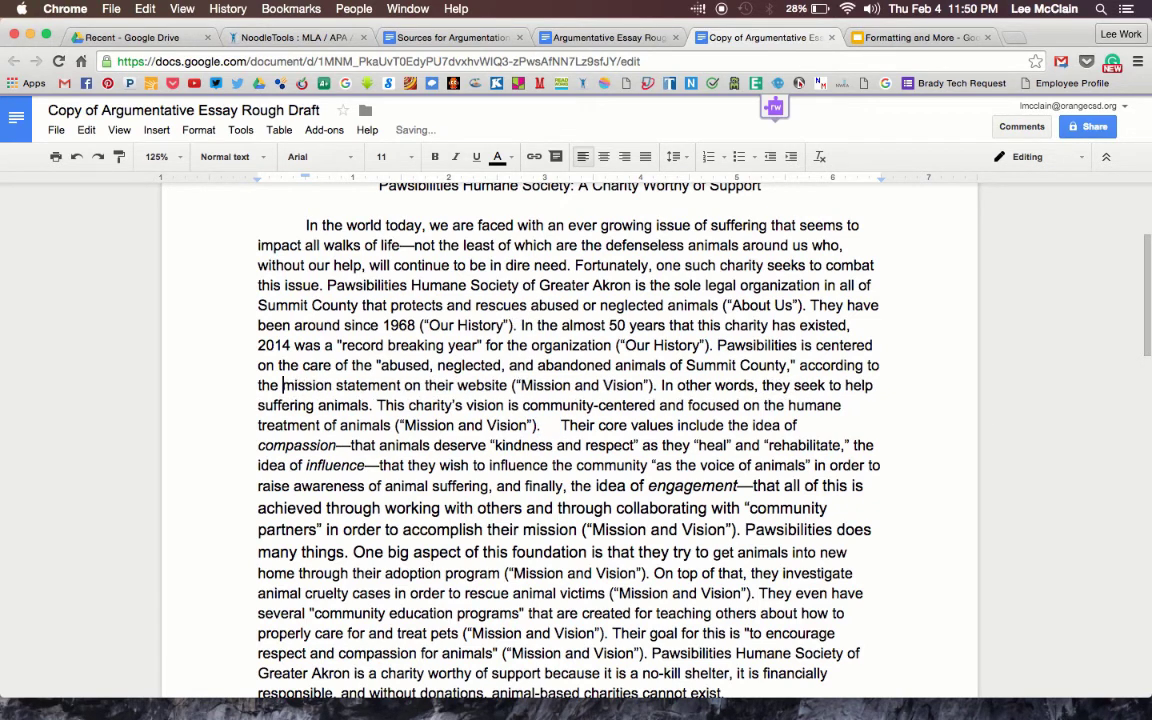
Remove the extra spaces before "Their core values" in the introduction, leaving a single space after the period.
click(561, 425)
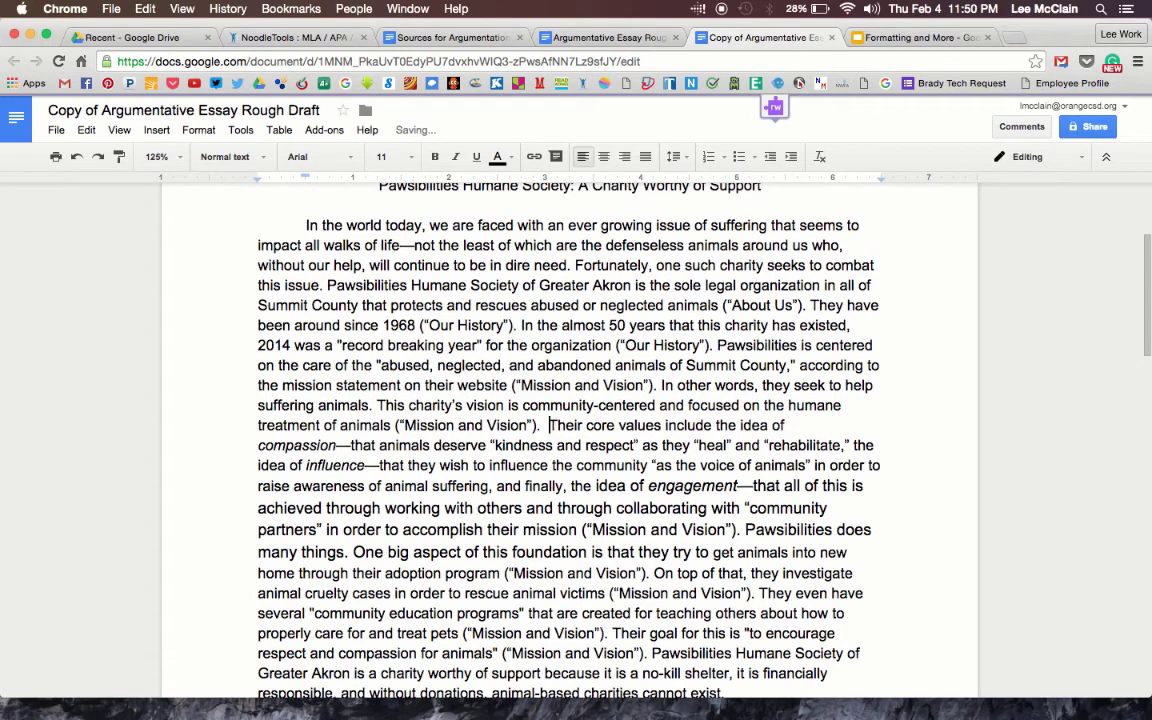
key(BackSpace)
key(BackSpace)
key(BackSpace)
key(BackSpace)
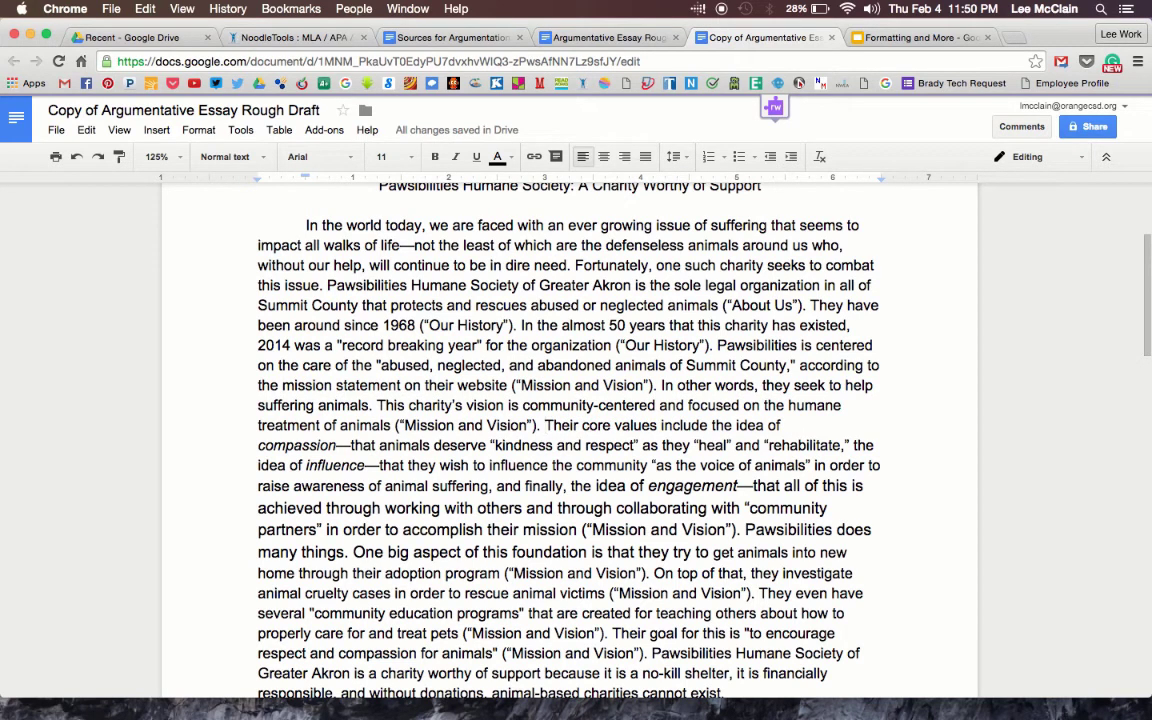
scroll(650, 450, down, 3)
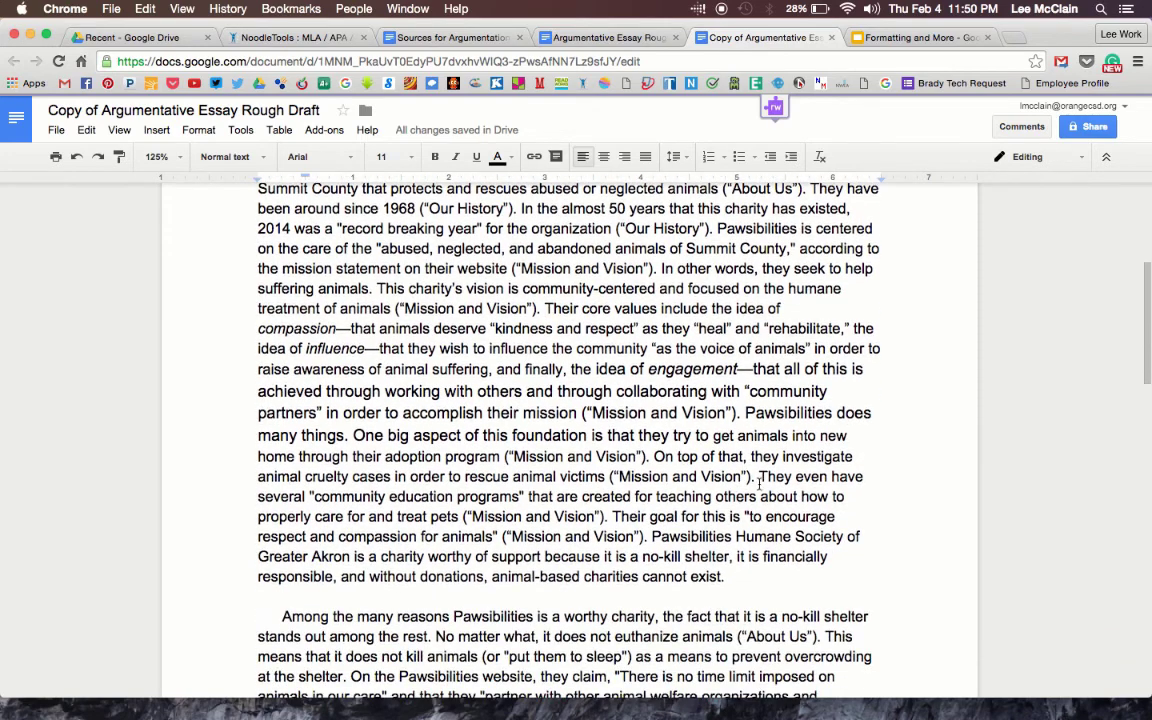
Leave a single space before "They even have" and replace the spaces before "Among the many reasons" with one tab indent.
click(759, 477)
key(BackSpace)
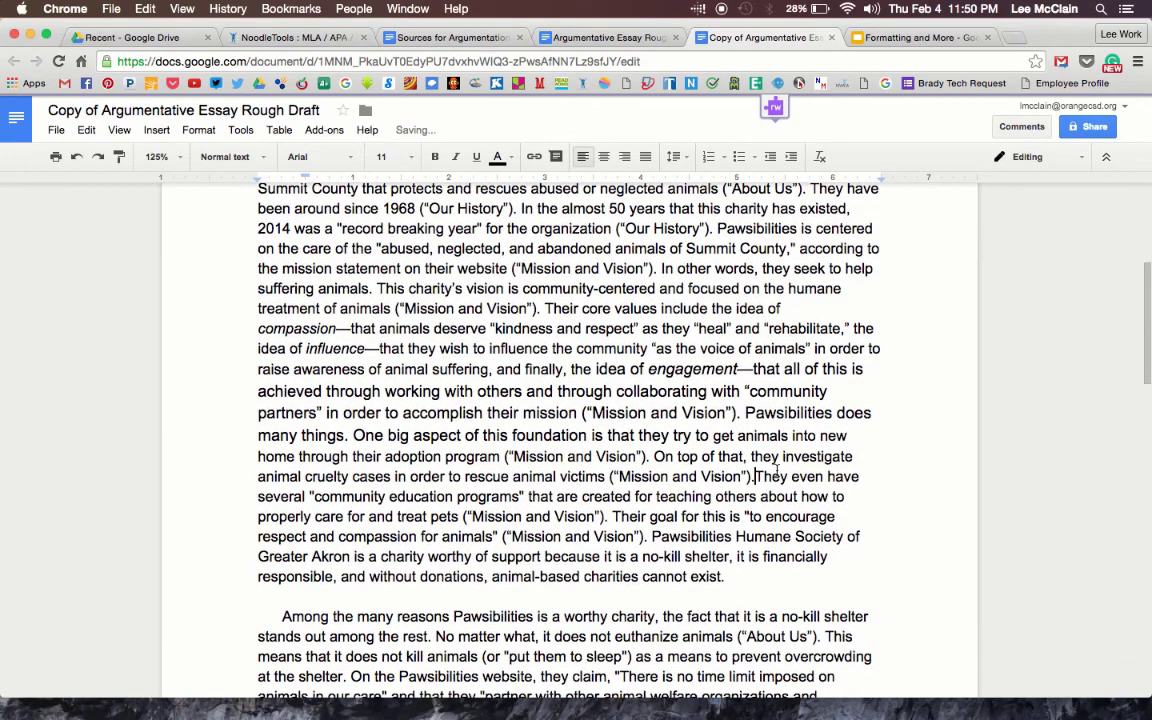
scroll(650, 450, down, 3)
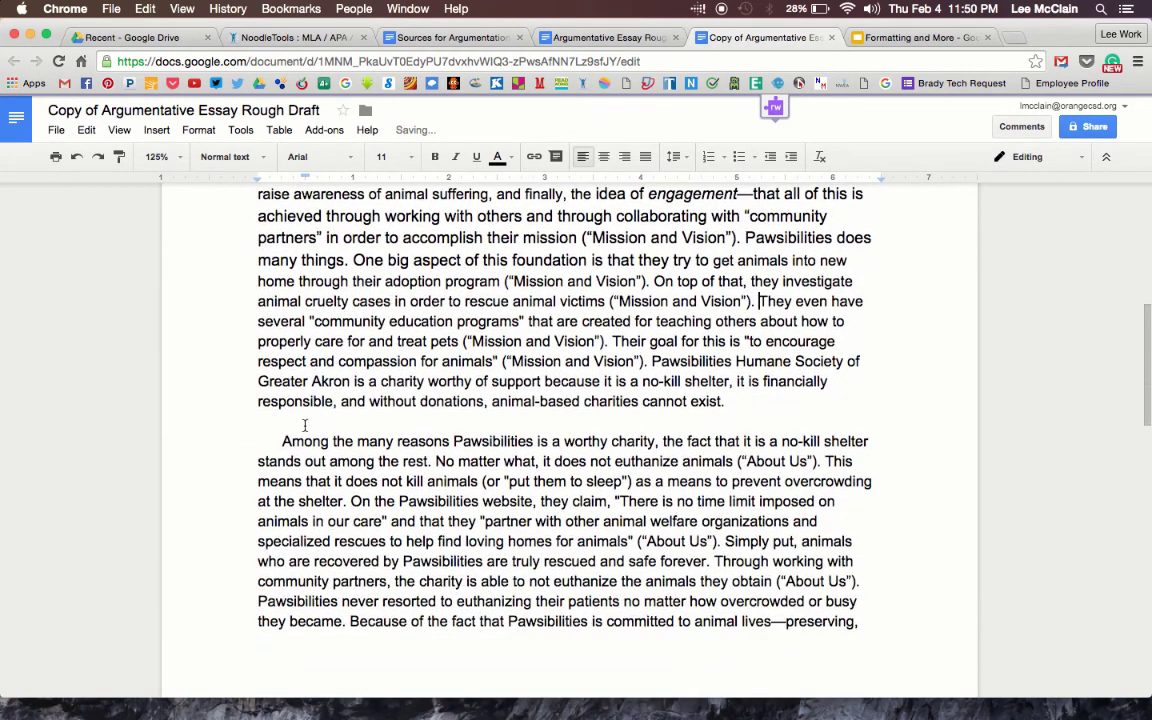
click(282, 441)
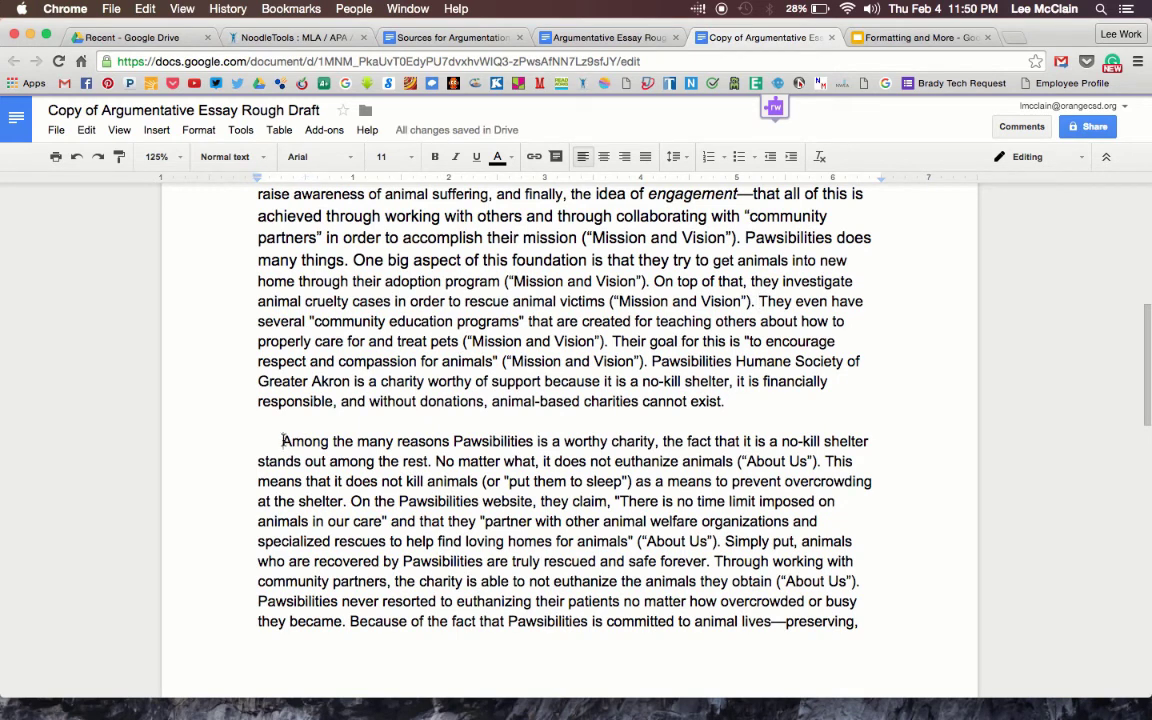
drag(282, 441, 257, 441)
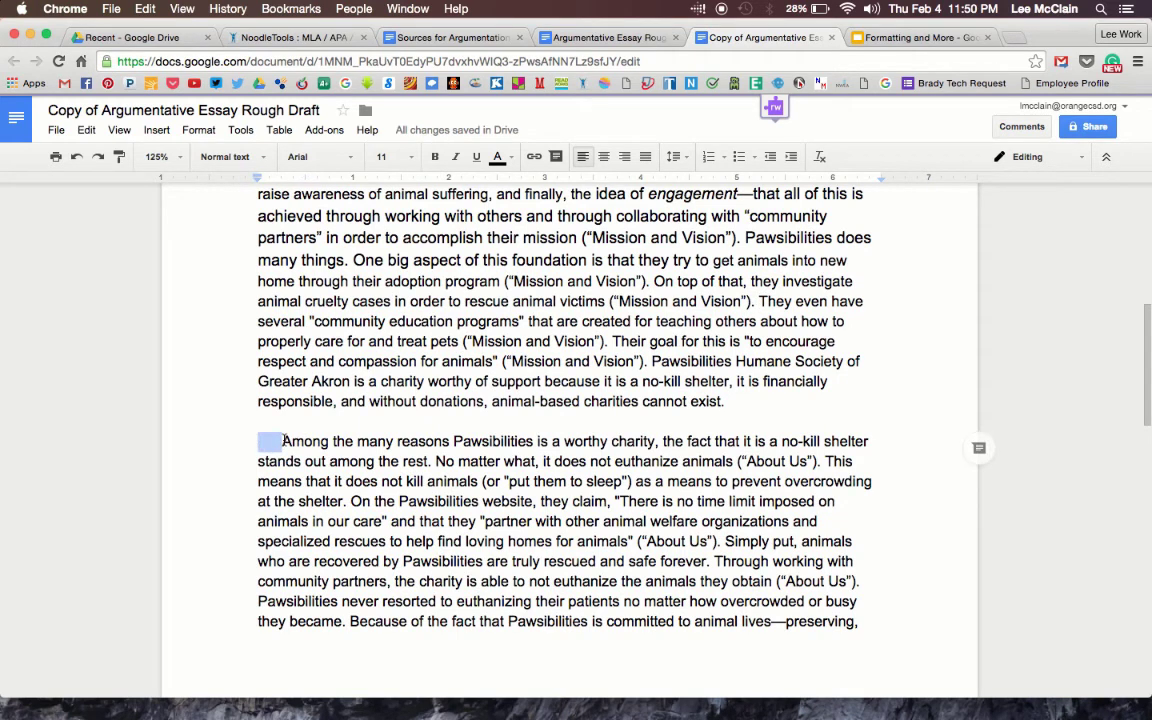
key(shift+alt+Right)
key(shift+alt+Left)
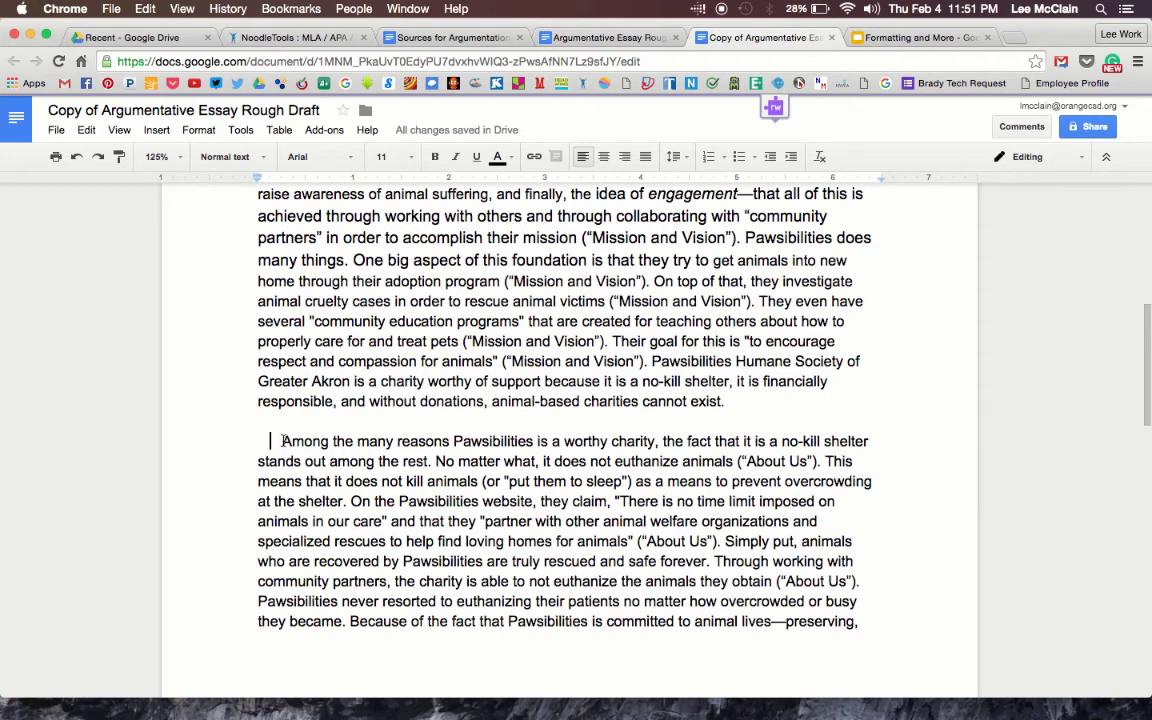
key(Tab)
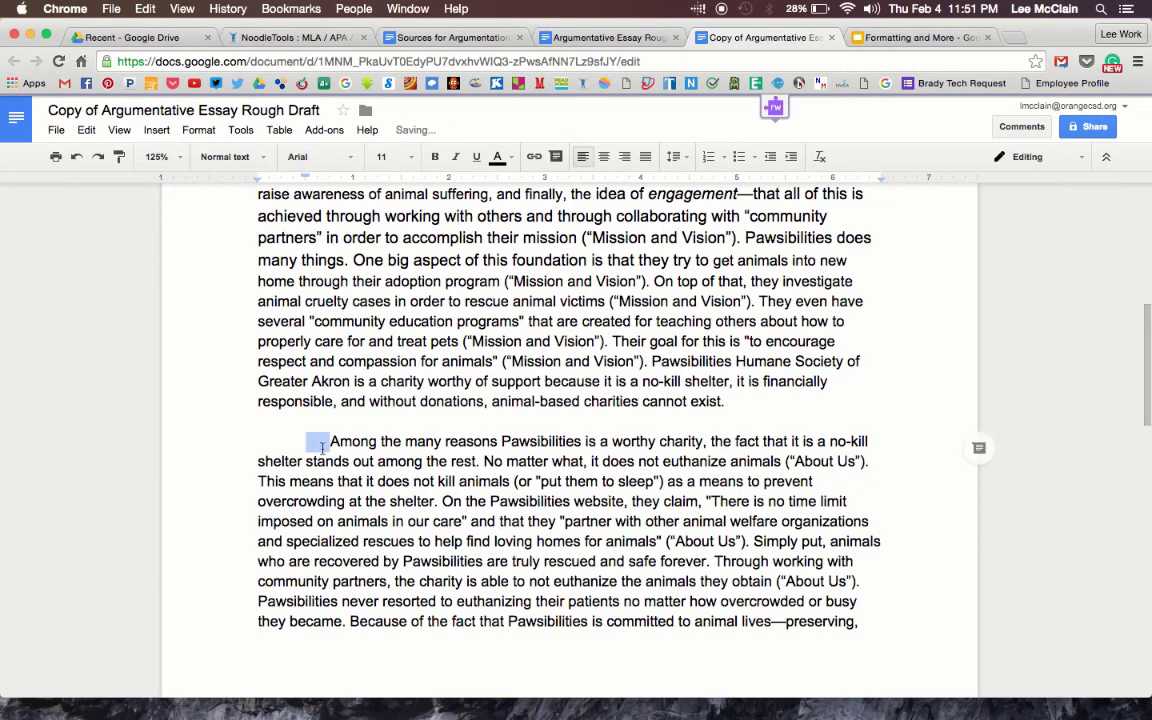
key(Right)
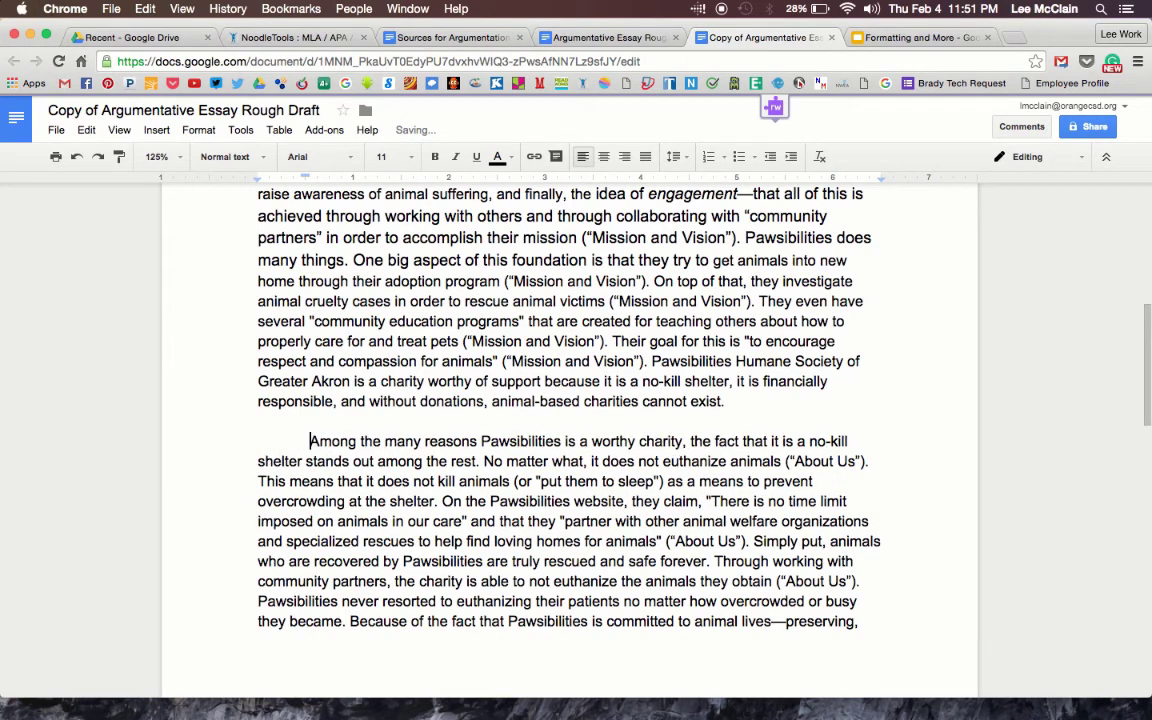
key(BackSpace)
key(Tab)
Delete the blank line between the introduction and the "Among the many reasons" paragraph.
click(278, 421)
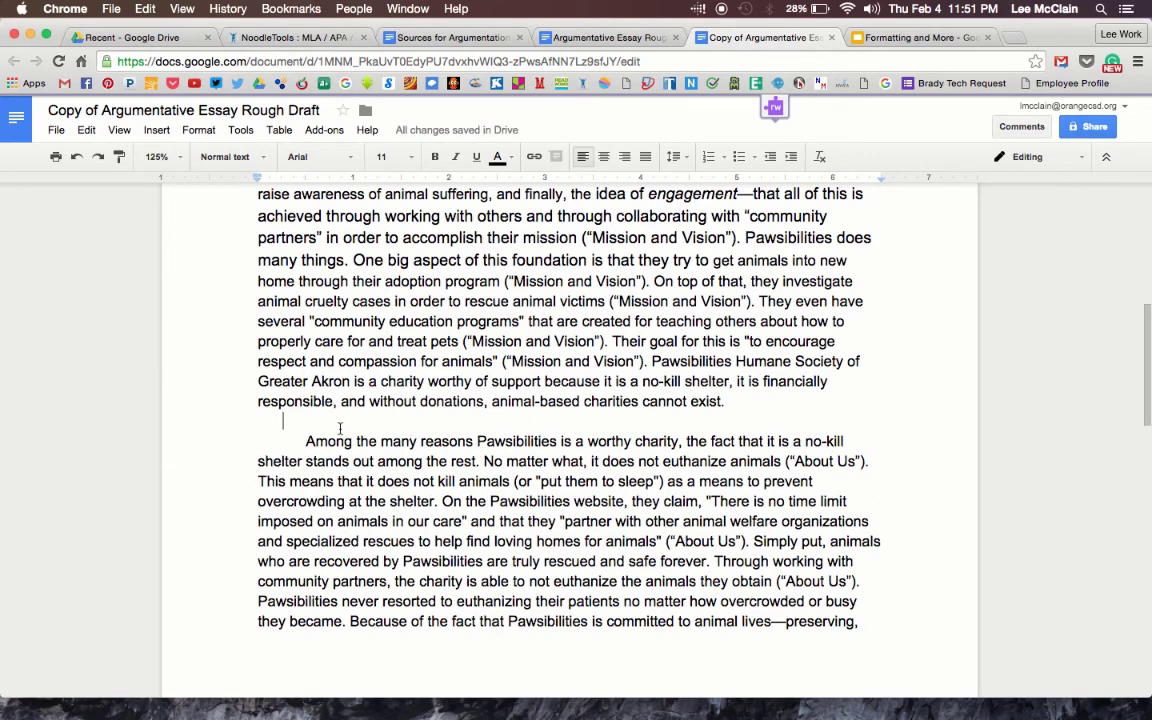
key(BackSpace)
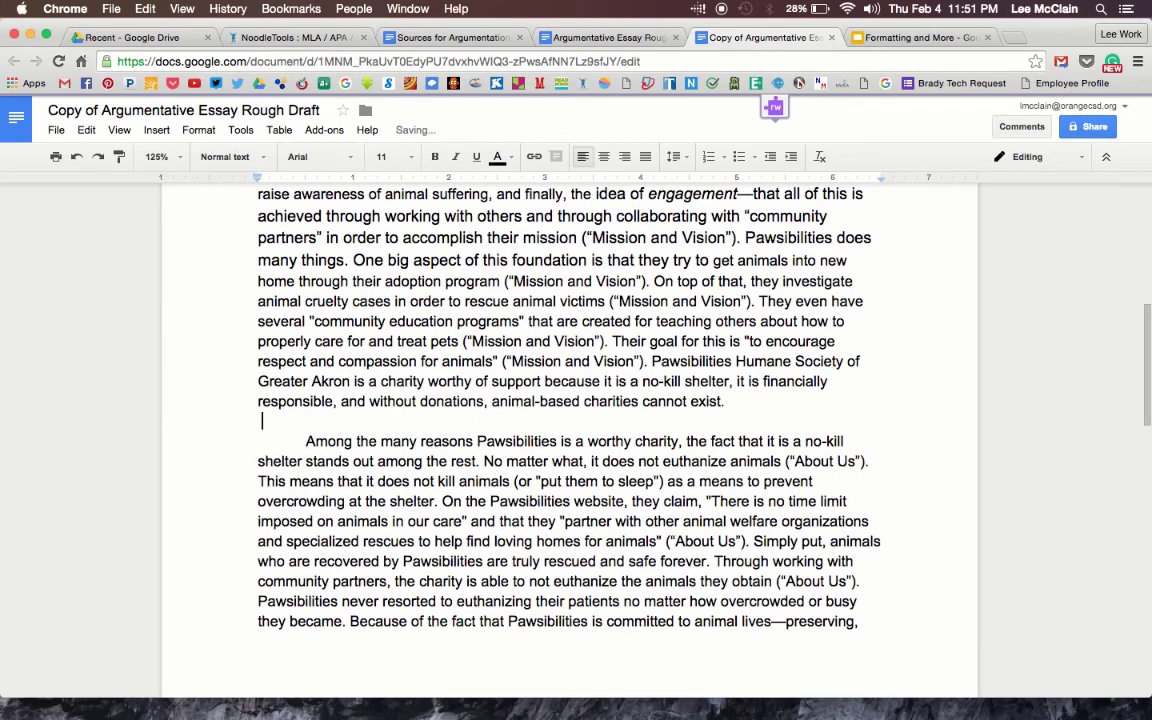
key(BackSpace)
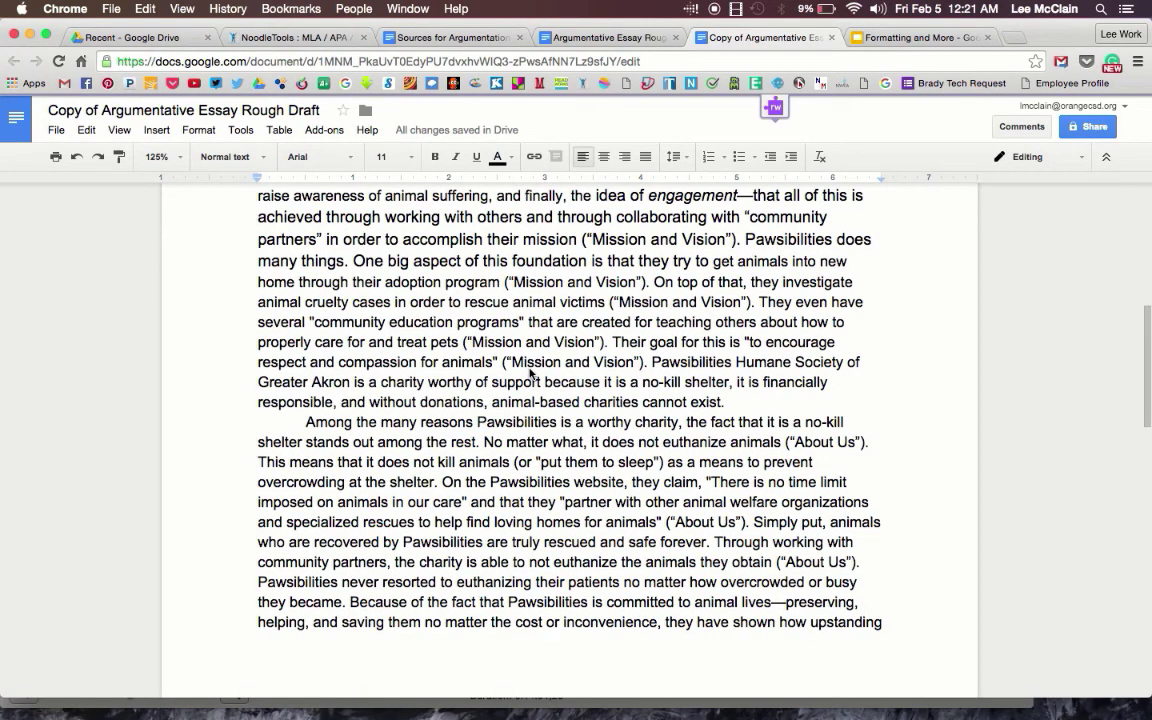
Examine the font sizes of different passages in the introduction to compare the smaller and larger text.
scroll(531, 373, up, 3)
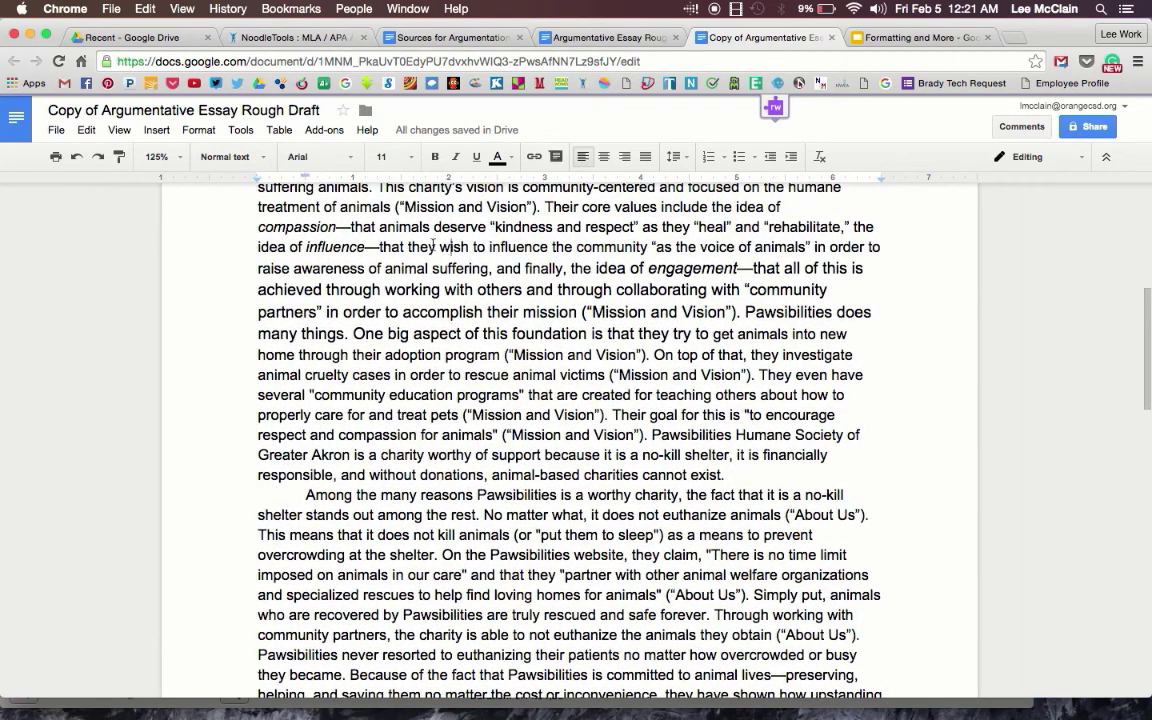
drag(371, 227, 457, 238)
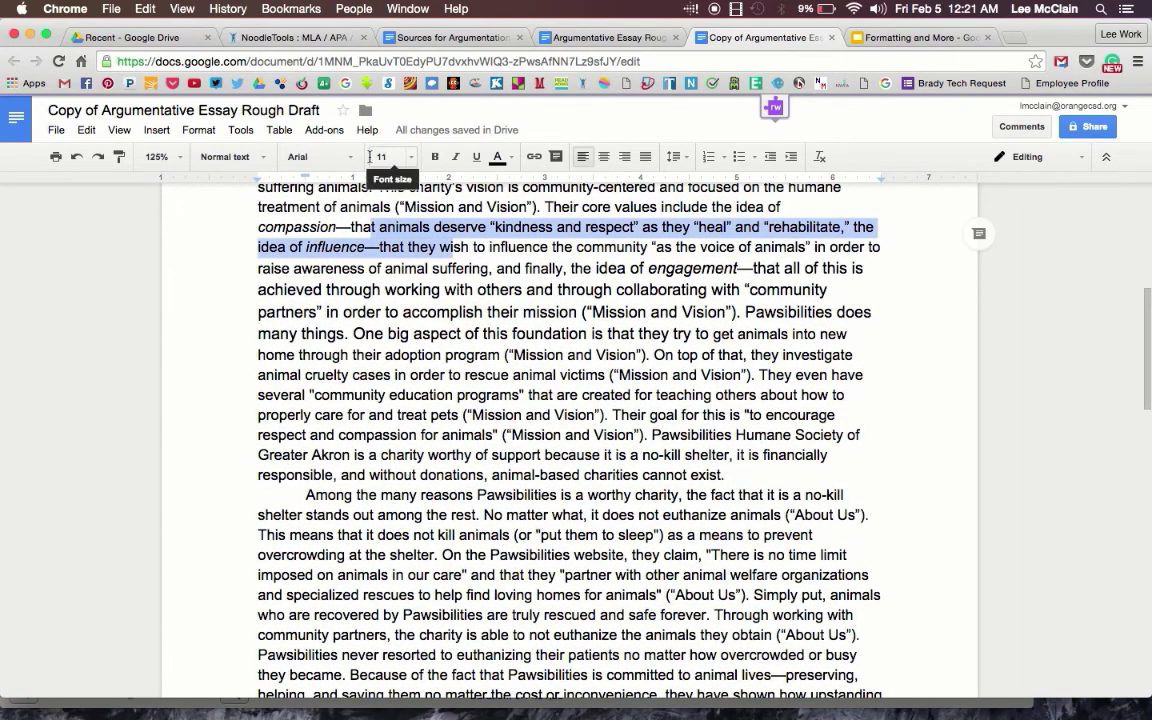
drag(478, 395, 524, 396)
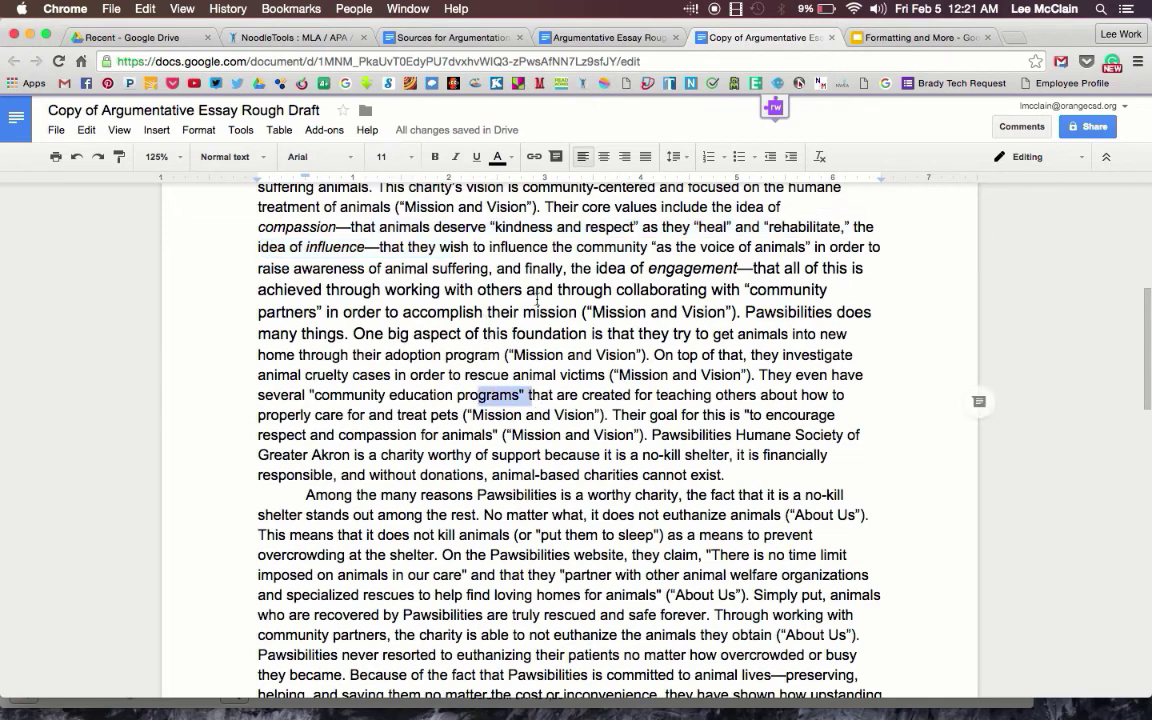
click(441, 262)
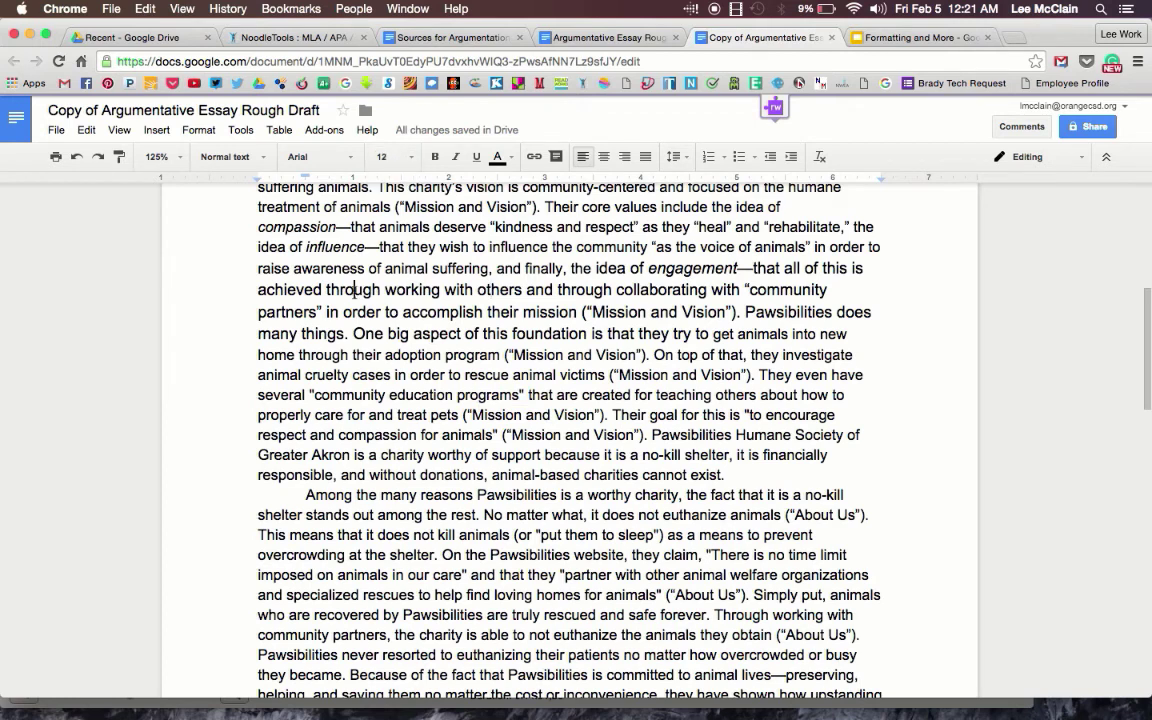
drag(352, 290, 669, 333)
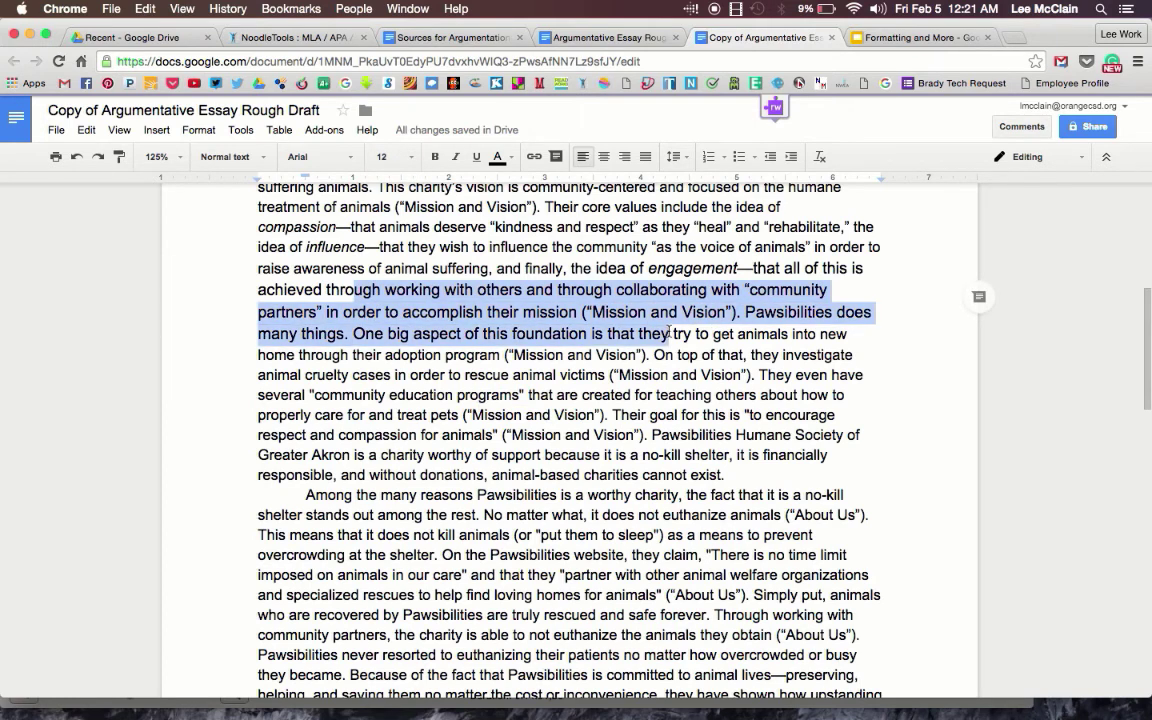
click(577, 414)
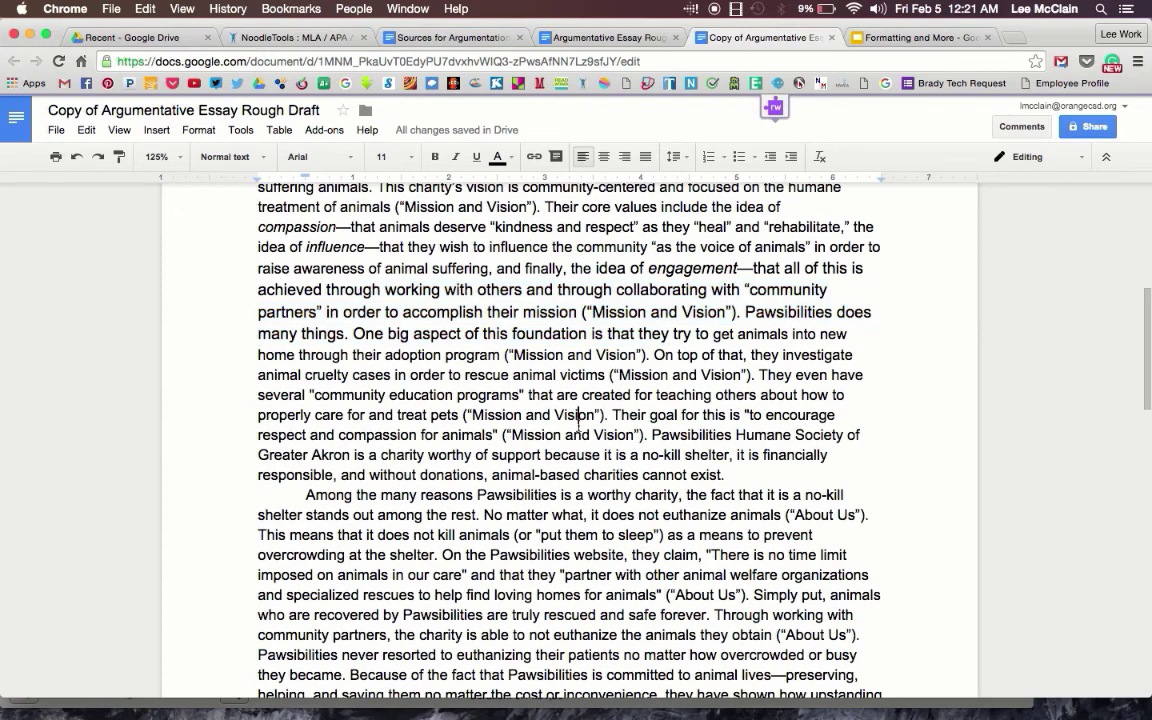
click(540, 314)
key(super+a)
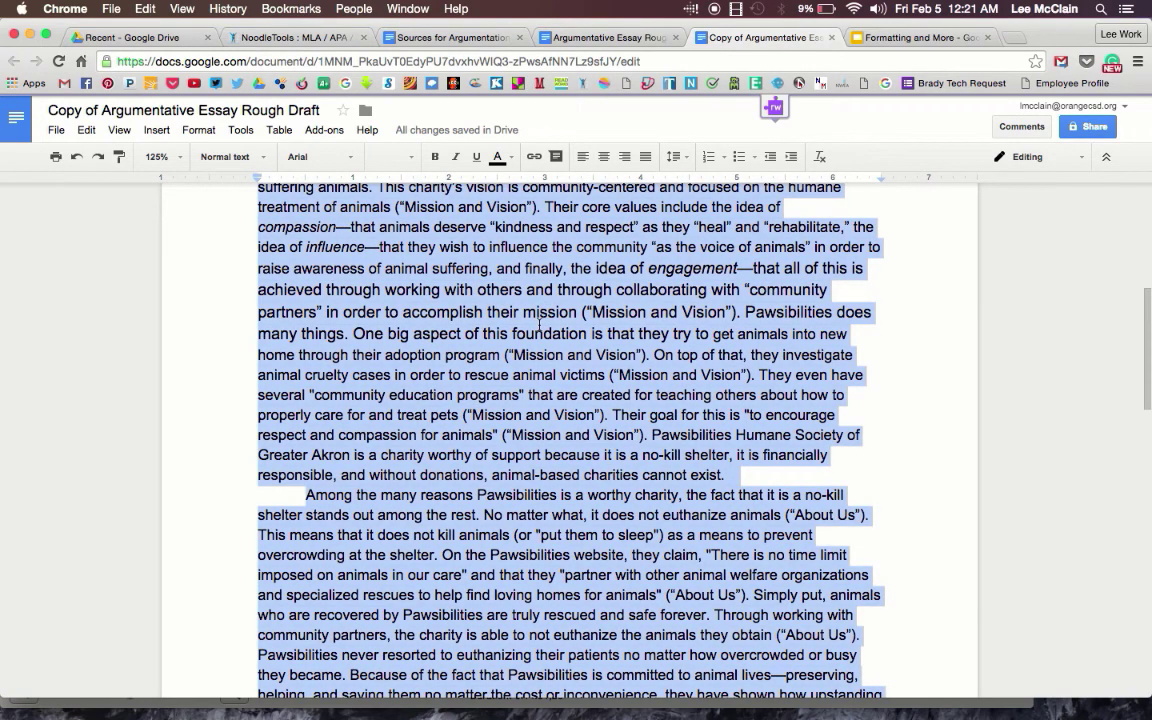
click(540, 316)
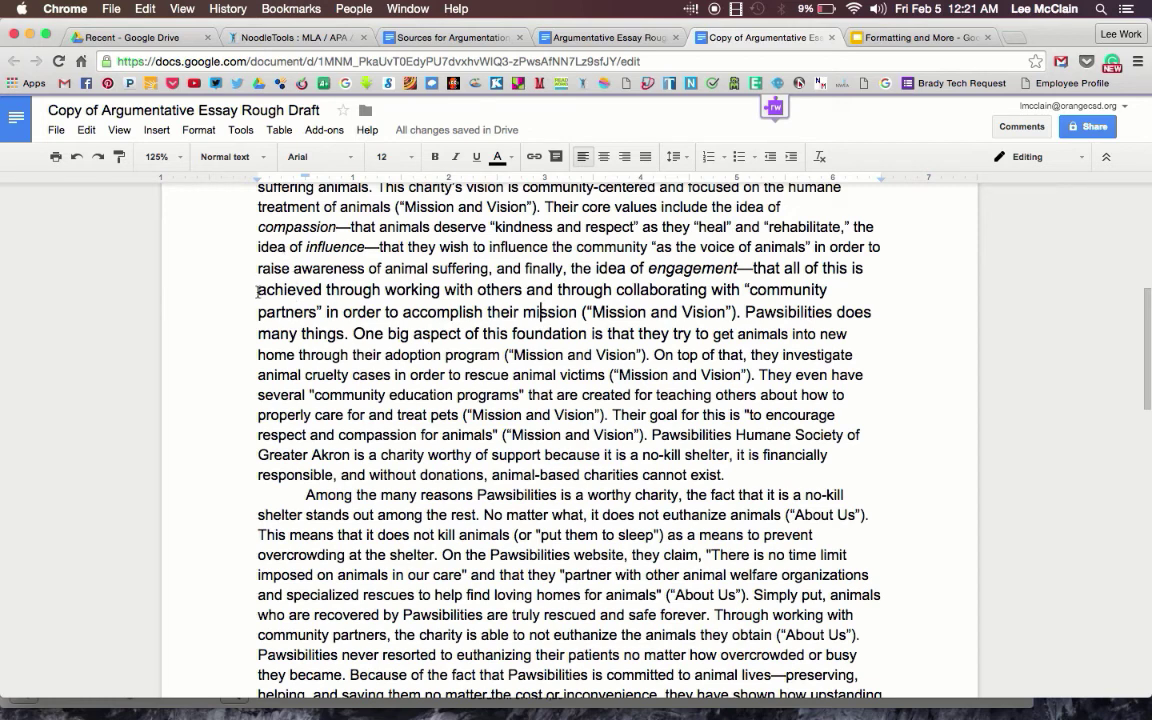
drag(240, 283, 690, 345)
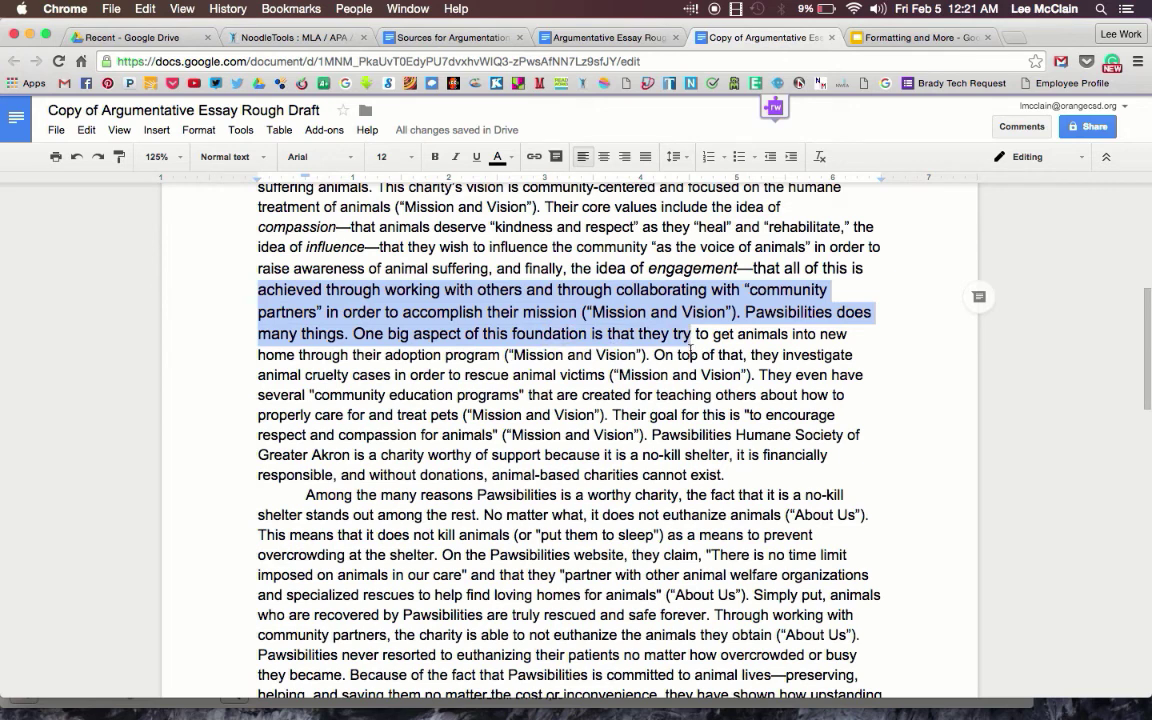
click(690, 348)
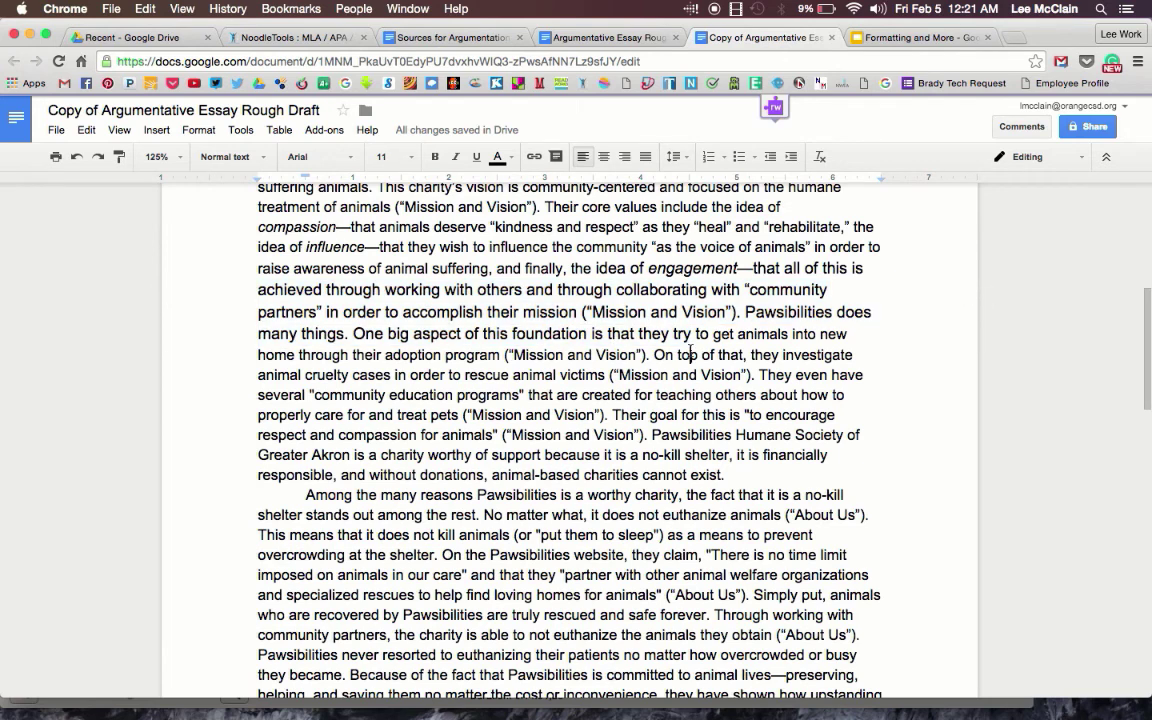
Try to set all the text in the essay copy to 12 points.
key(super+a)
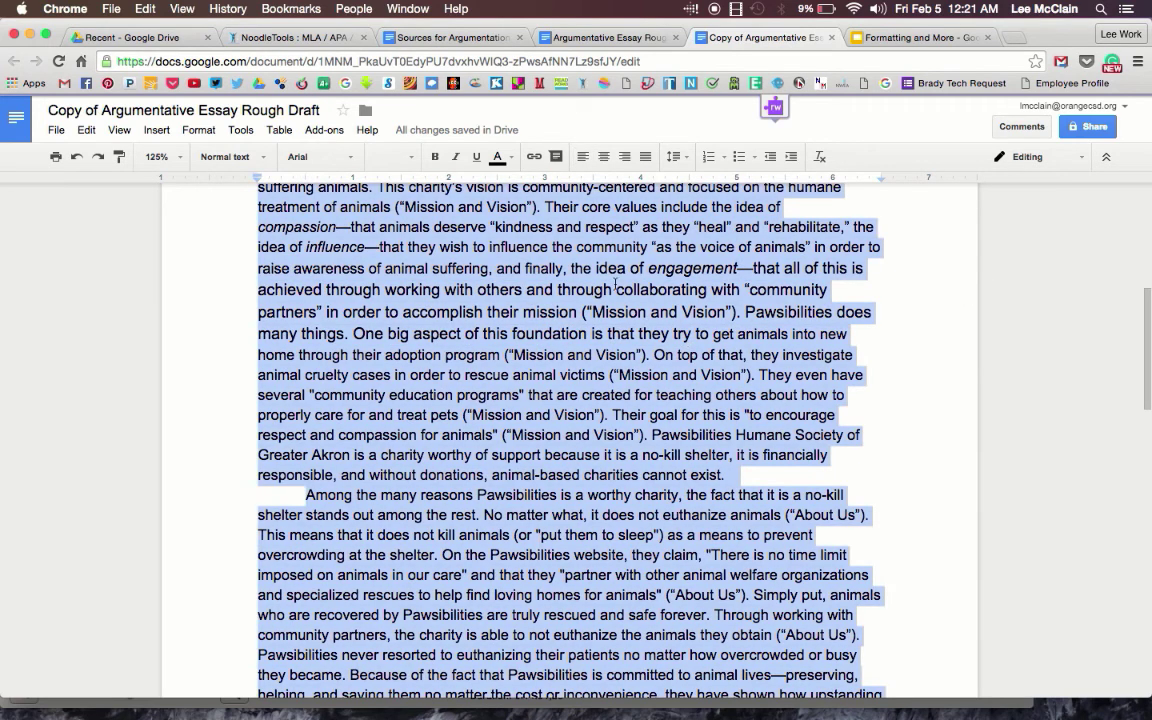
click(388, 157)
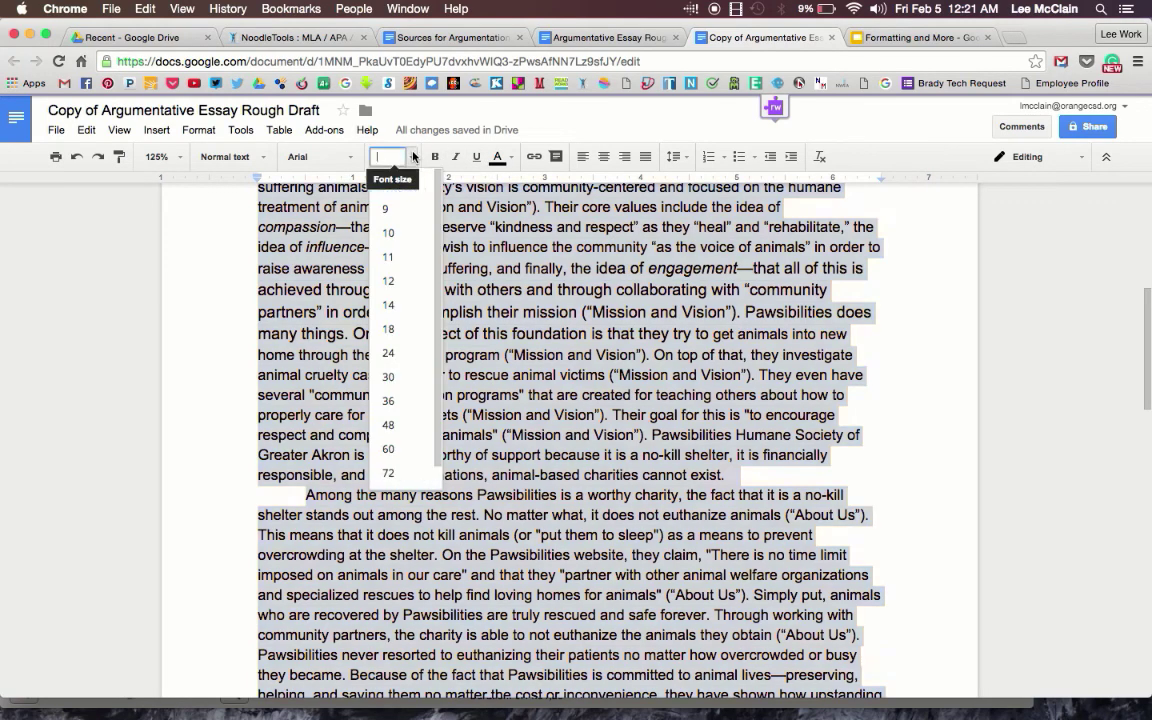
click(404, 281)
click(592, 312)
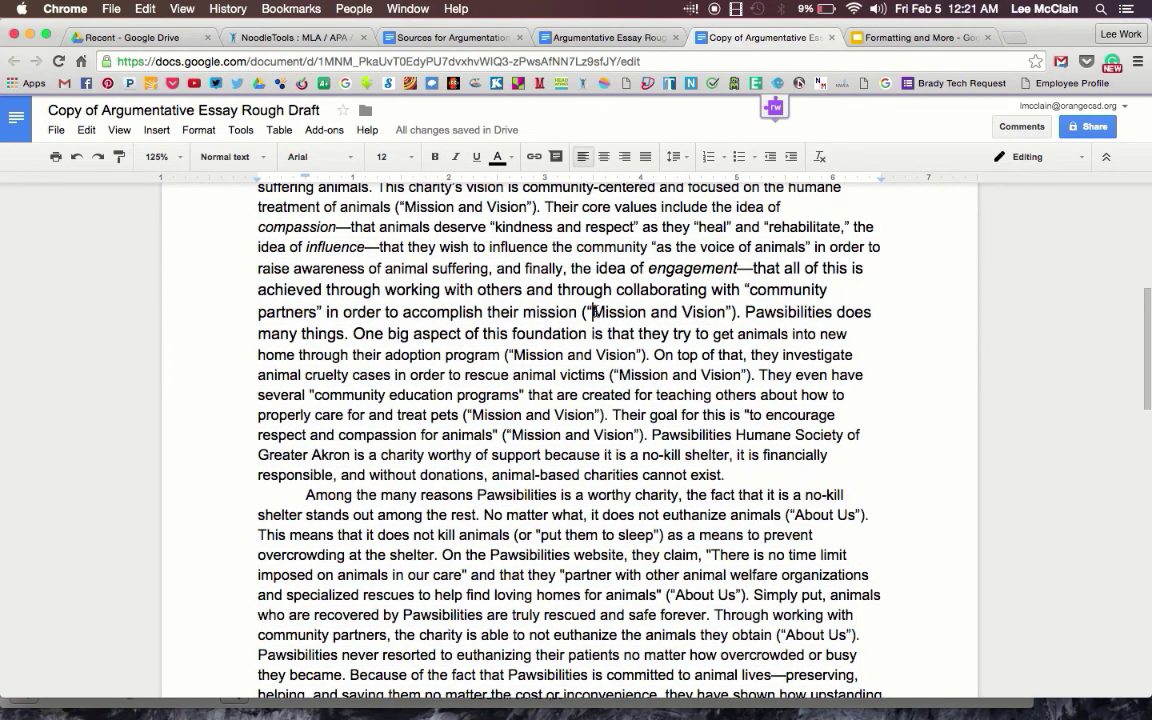
Check the title's formatting and set the entire document, including the heading and title, to font size 12.
scroll(595, 312, up, 5)
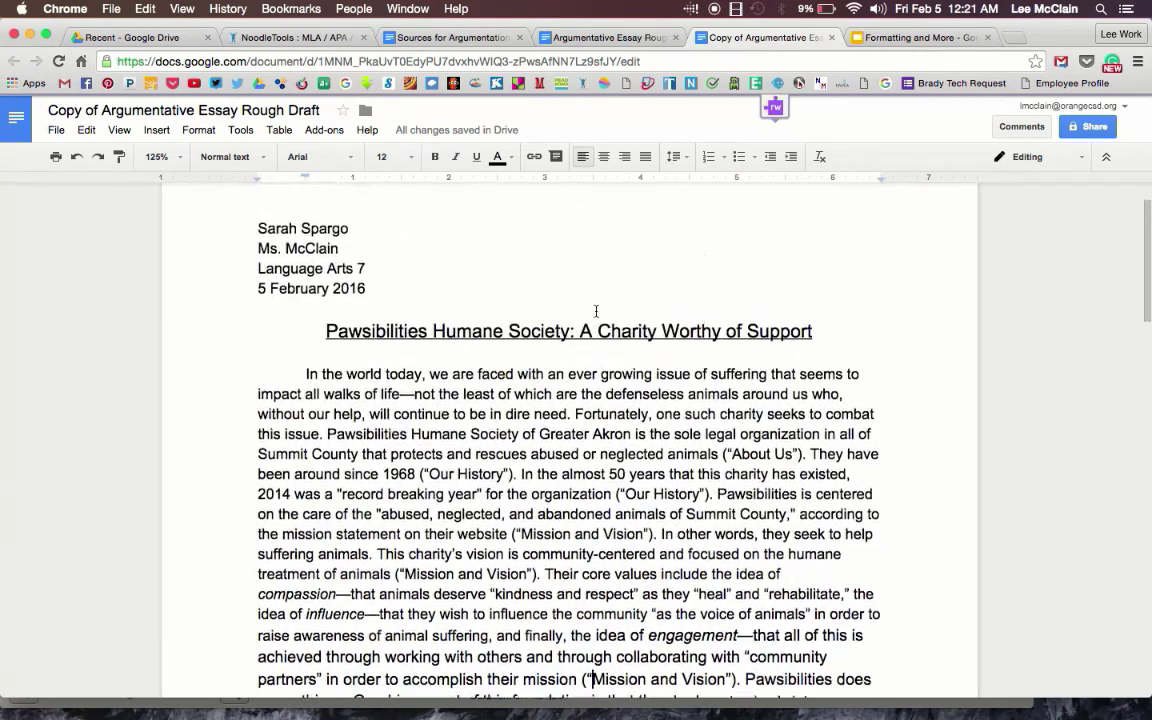
scroll(596, 311, up, 1)
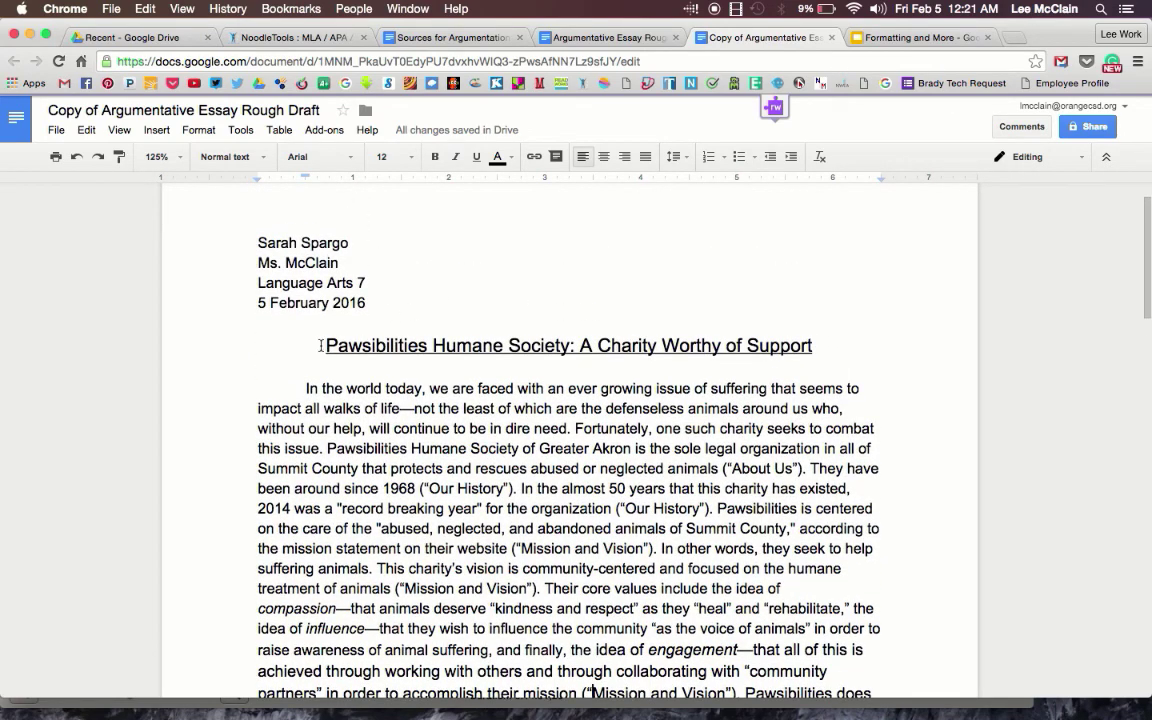
drag(324, 345, 815, 348)
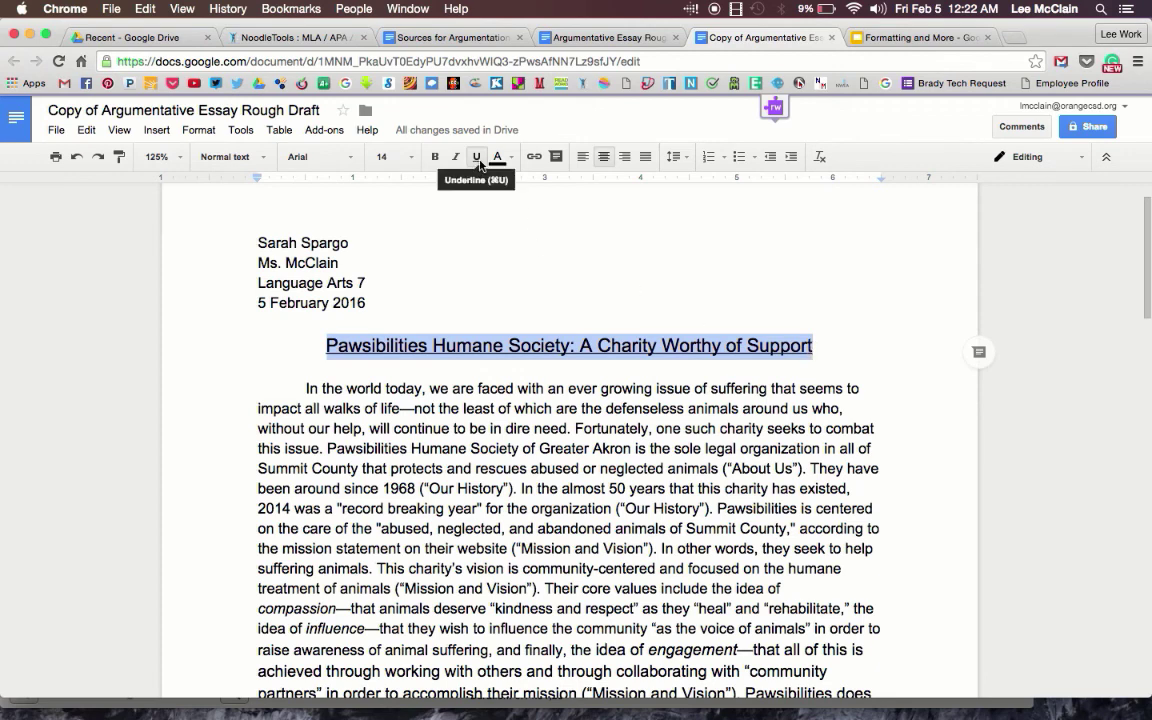
click(476, 299)
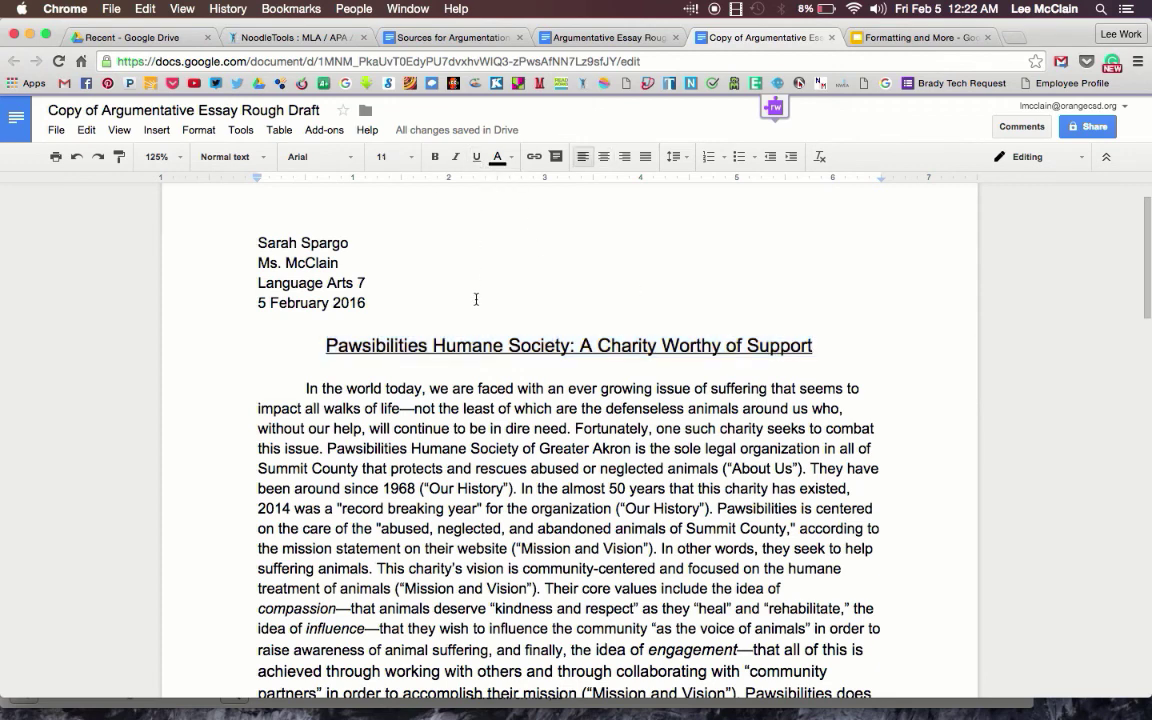
key(super+a)
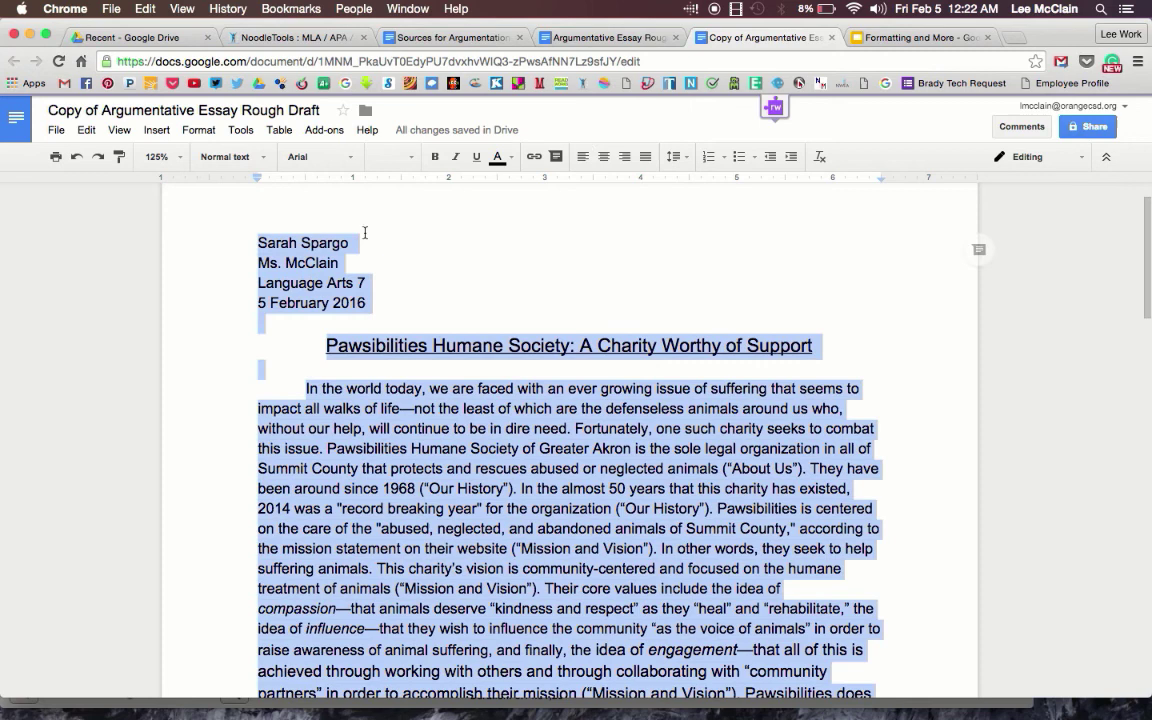
click(393, 160)
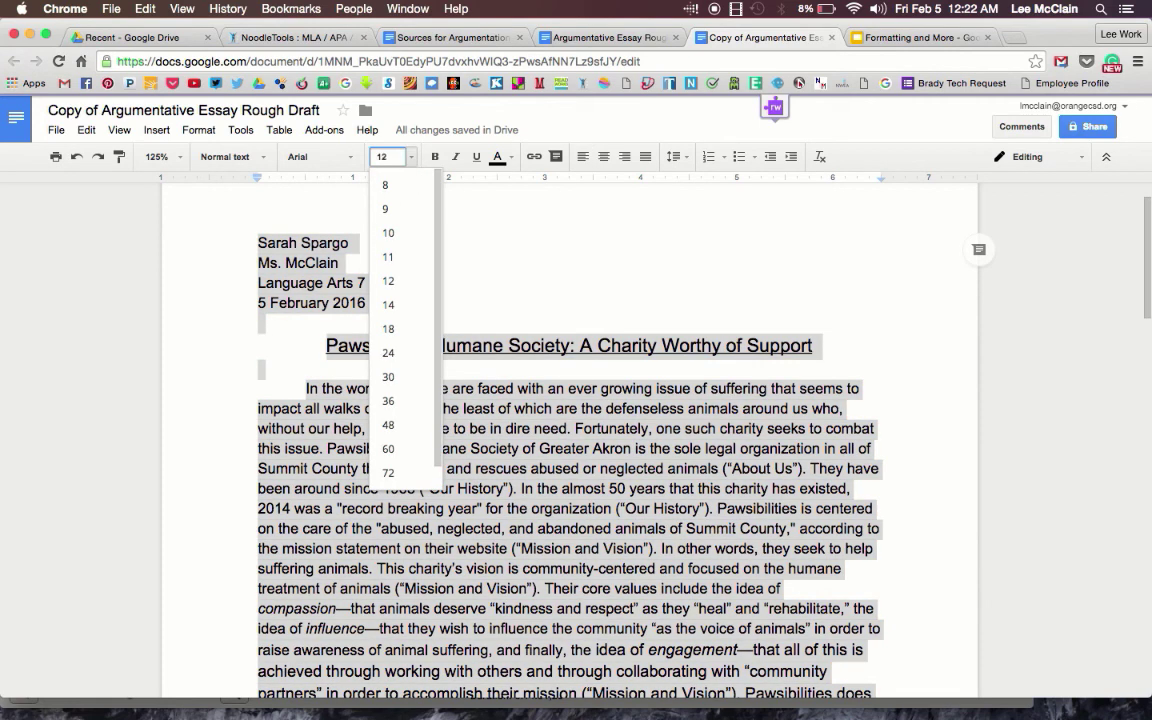
text(12)
key(Return)
click(560, 352)
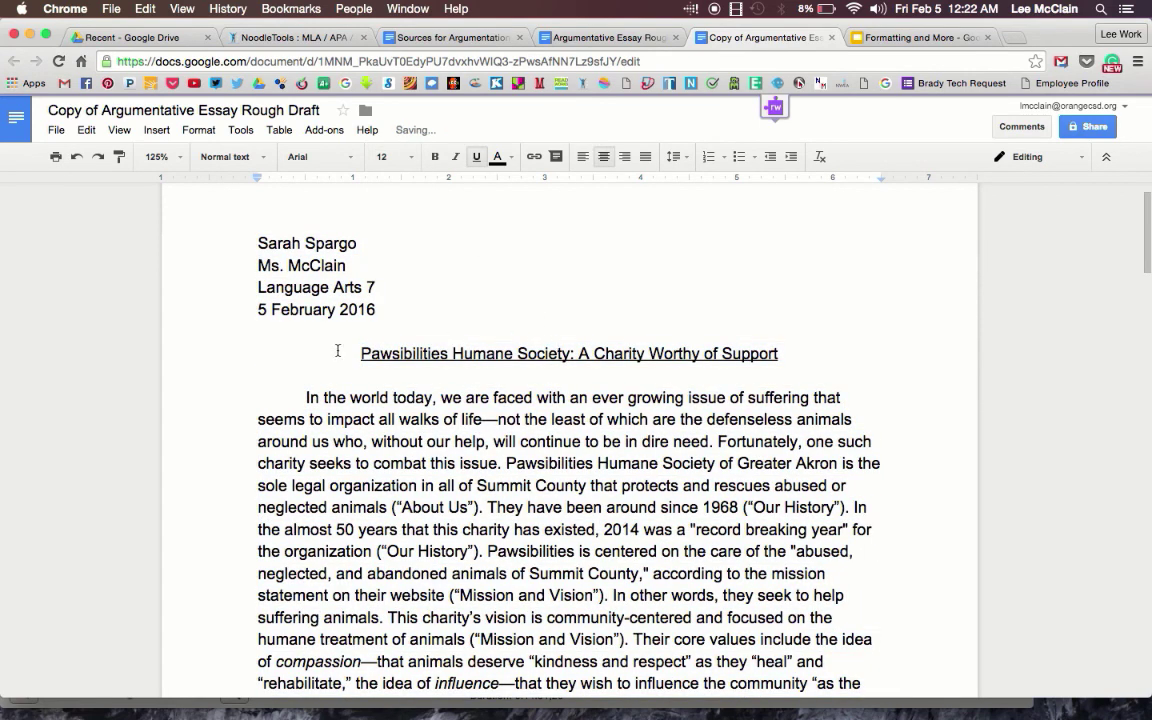
Remove the underline from the title "Pawsibilities Humane Society: A Charity Worthy of Support".
drag(635, 340, 812, 352)
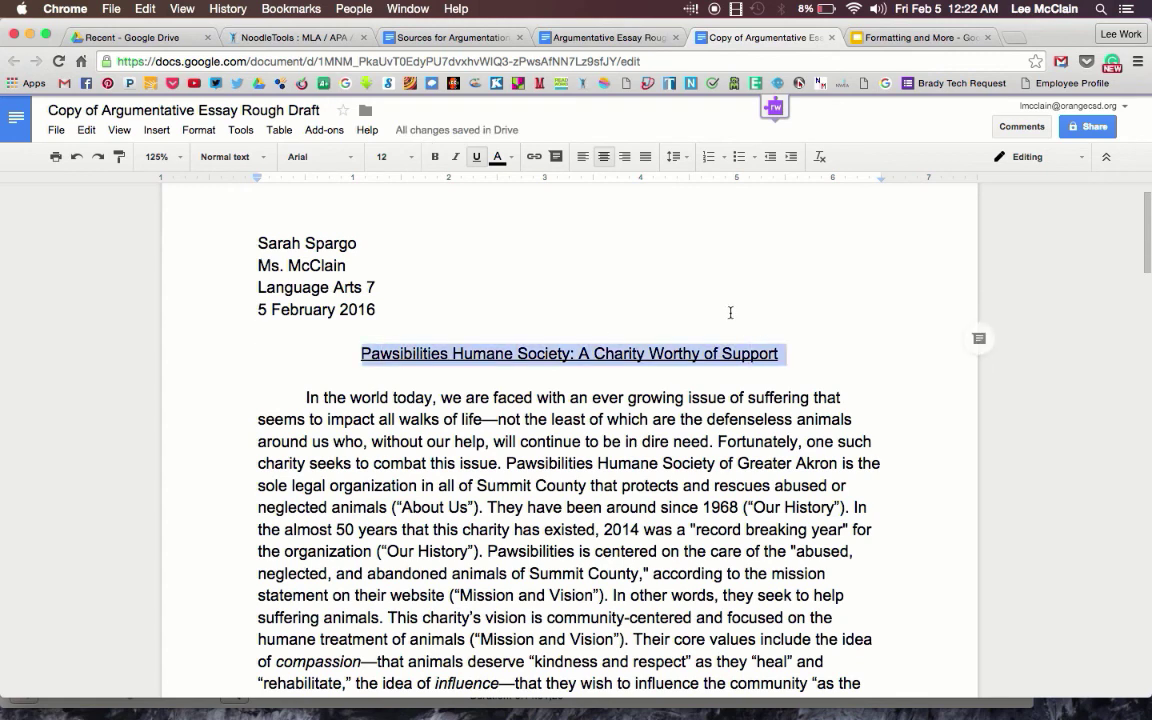
click(479, 160)
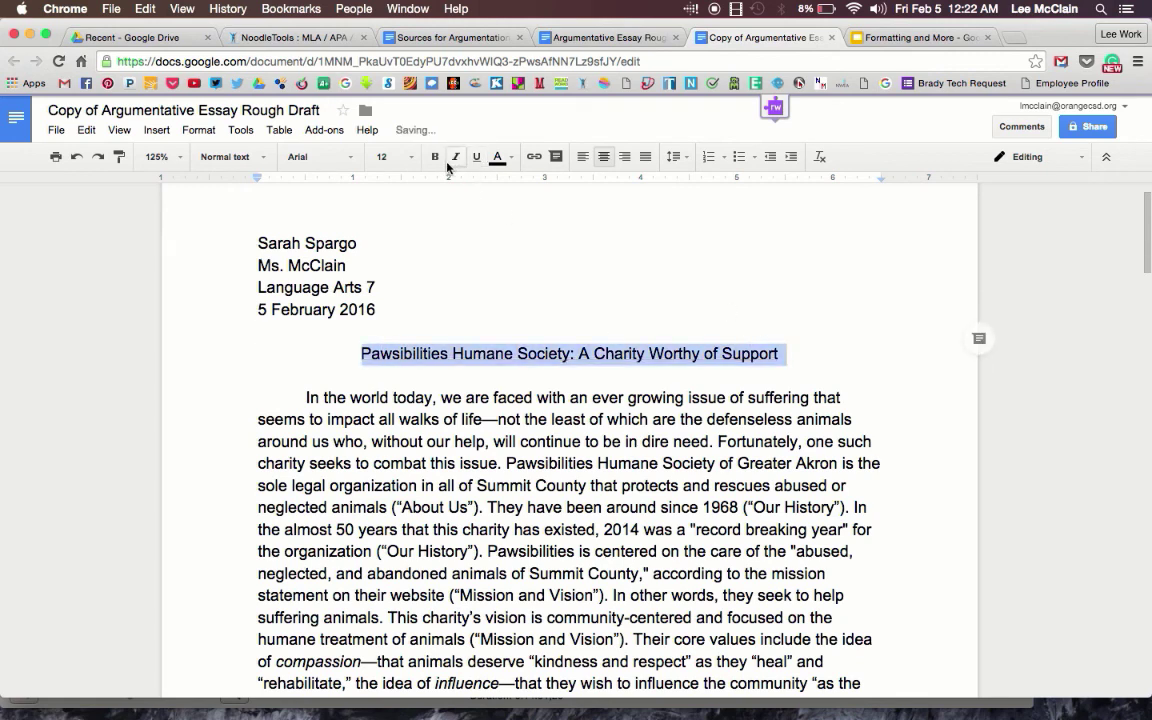
click(361, 354)
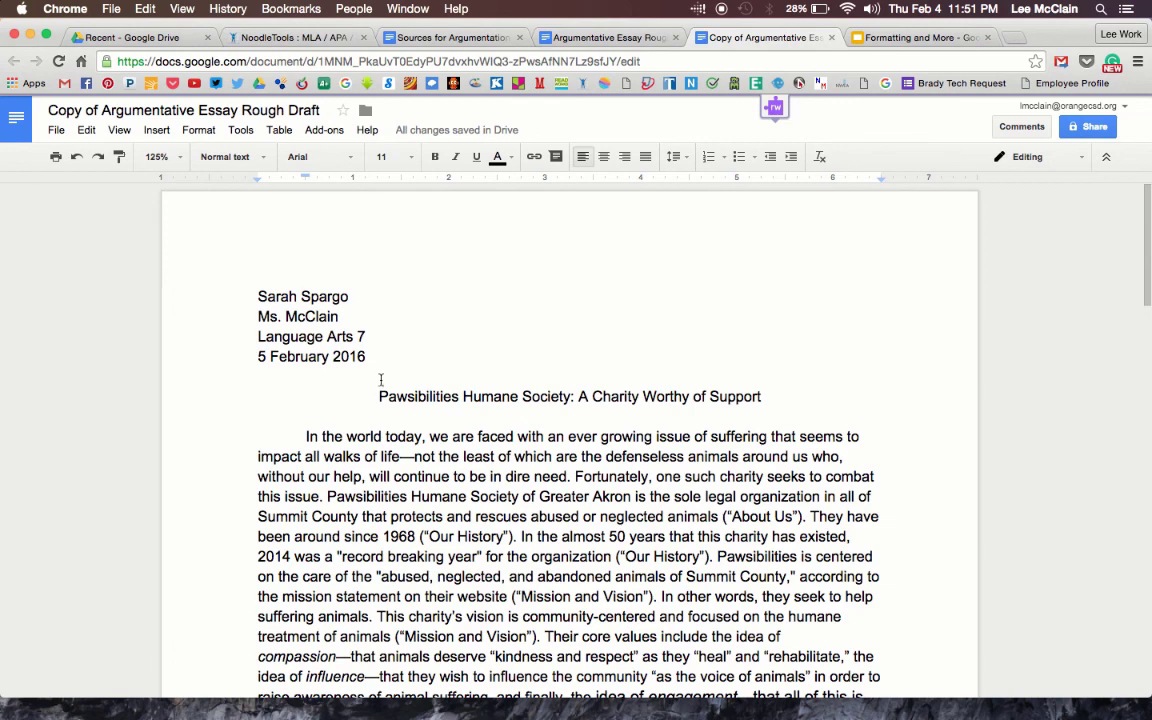
Delete the blank lines below and above the essay title.
click(428, 416)
key(BackSpace)
key(Up)
key(BackSpace)
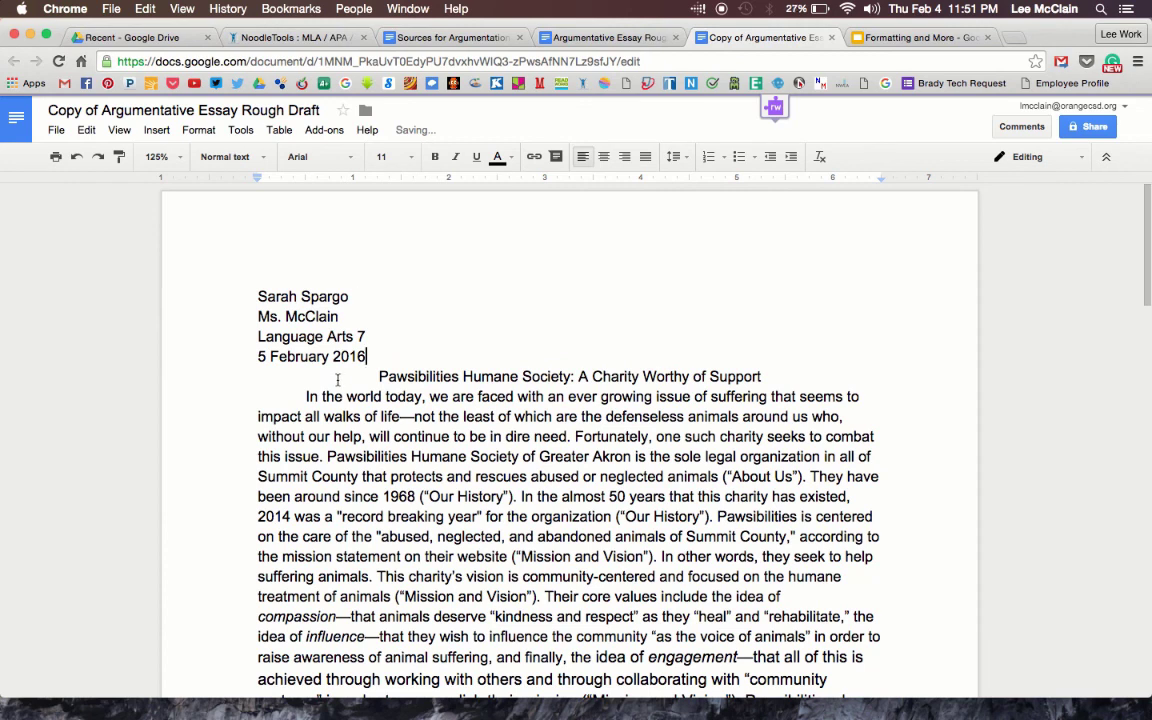
Set the line spacing of the entire document to double.
key(super+a)
click(673, 157)
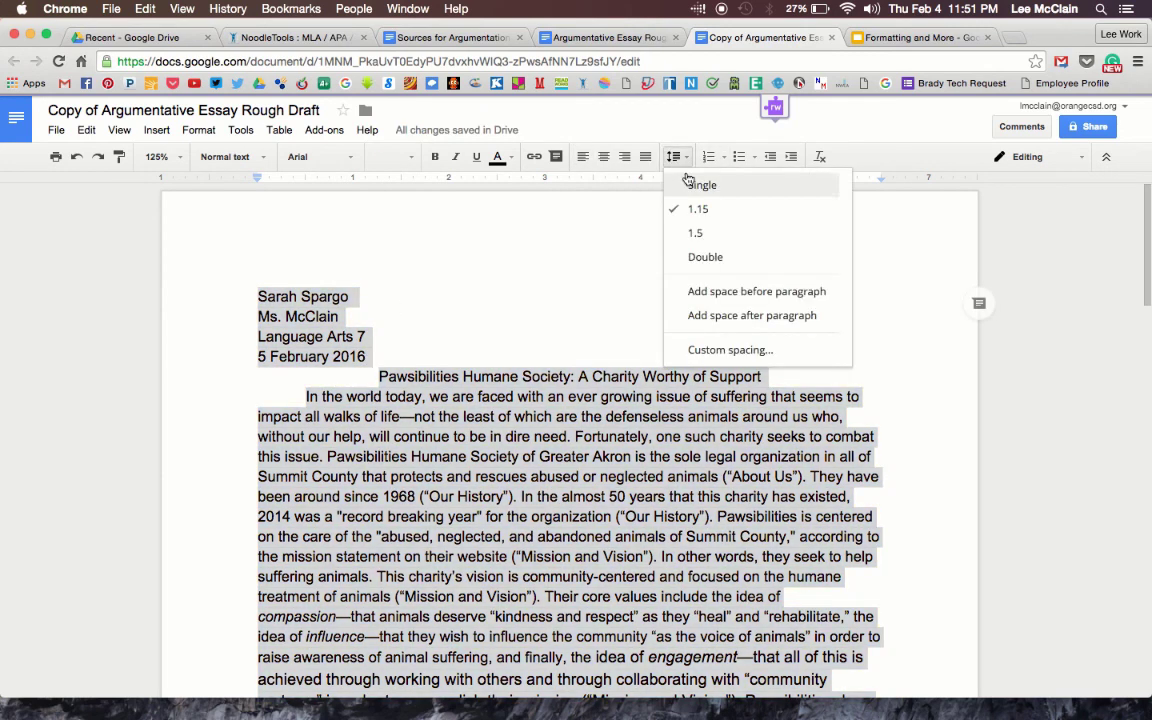
click(712, 258)
click(458, 391)
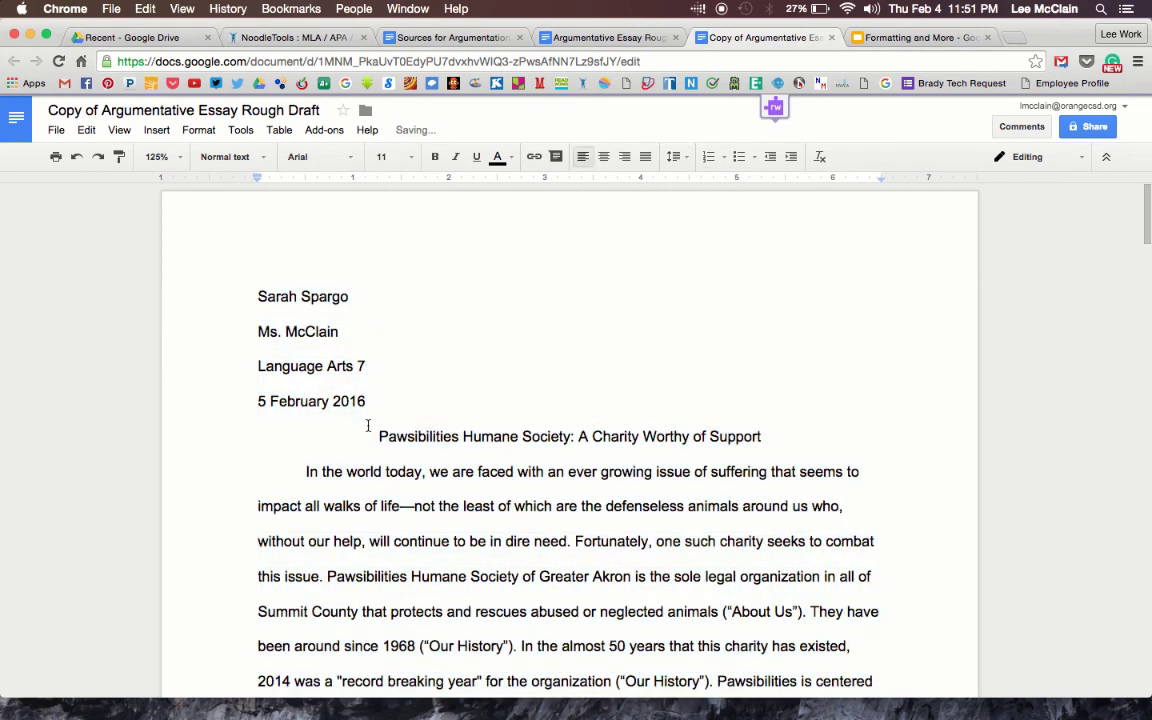